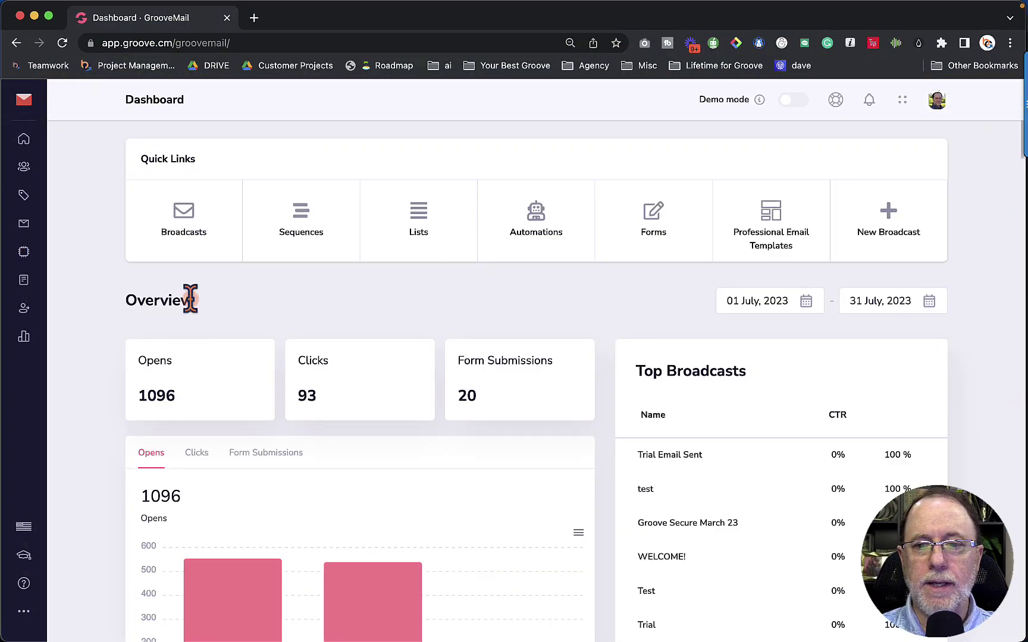
Create a new form named "How to Use Groovemail Forms" in the Forms area
{"action": "left_click", "coordinate": [656, 222]}
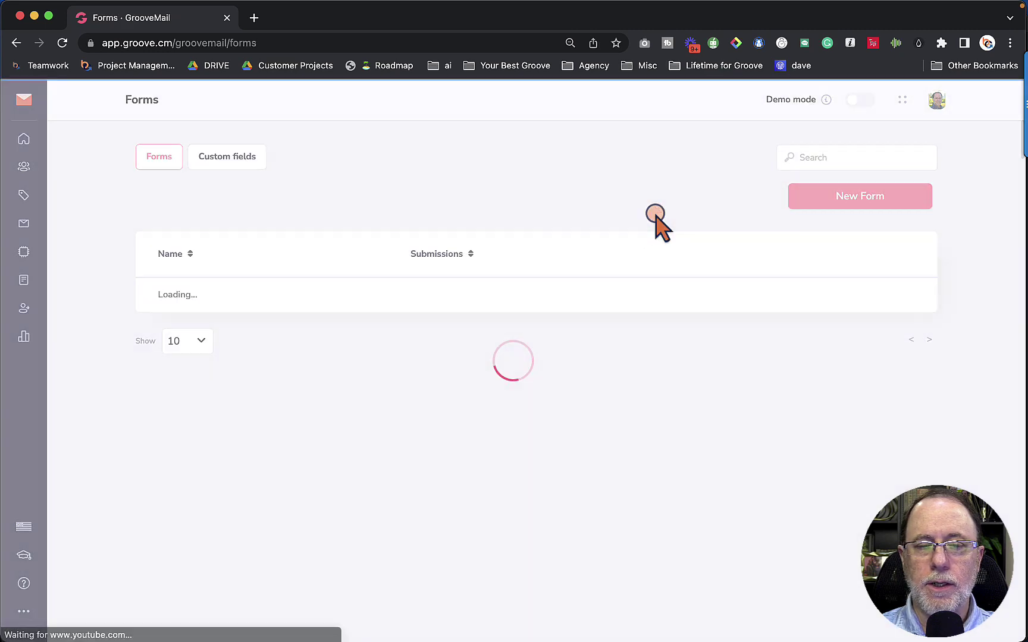
{"action": "left_click", "coordinate": [834, 202]}
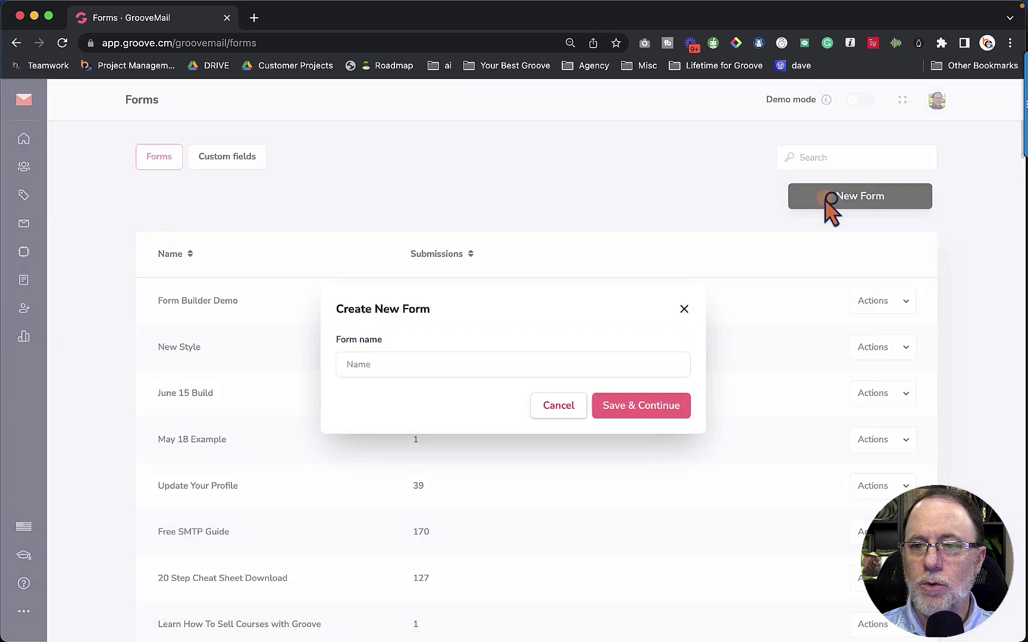
{"action": "left_click", "coordinate": [391, 363]}
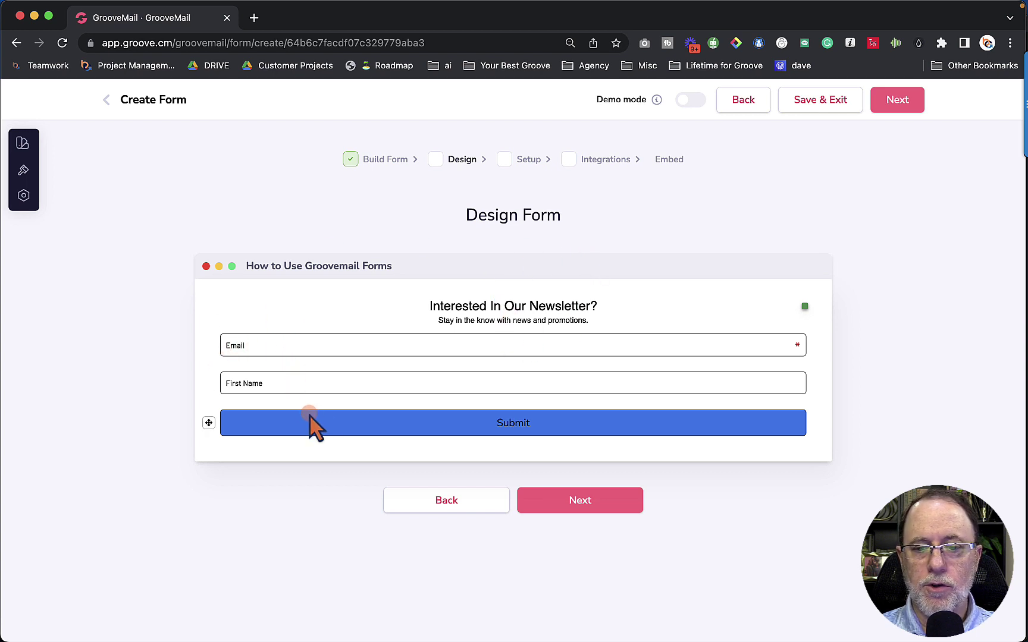
Advance from the form's design to its setup and review the list, tag, sequence and opt-in settings
{"action": "left_click", "coordinate": [559, 507]}
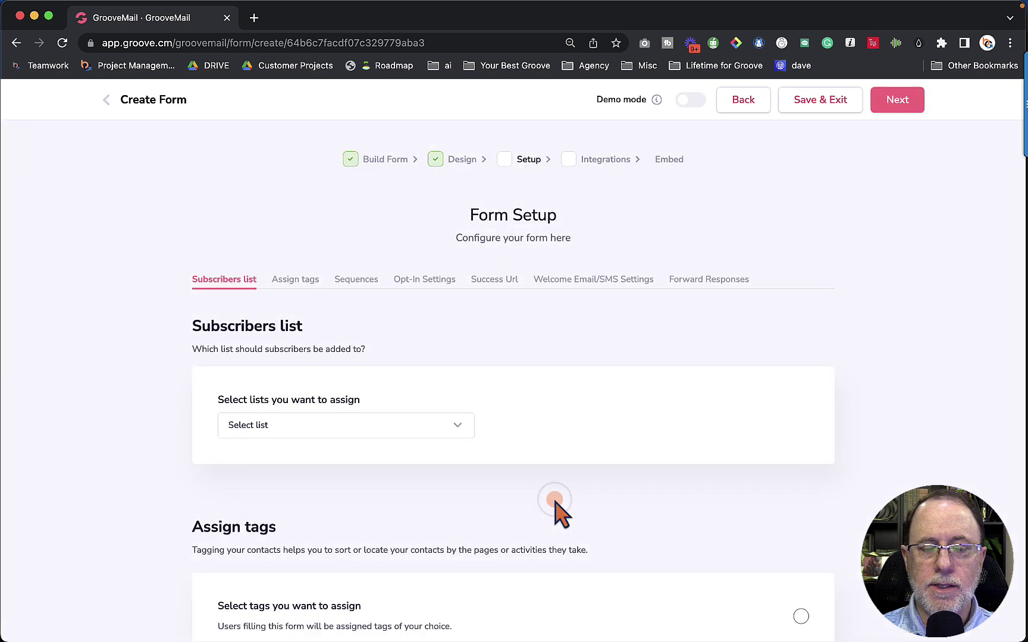
{"action": "scroll", "coordinate": [552, 478], "scroll_direction": "down", "scroll_amount": 5}
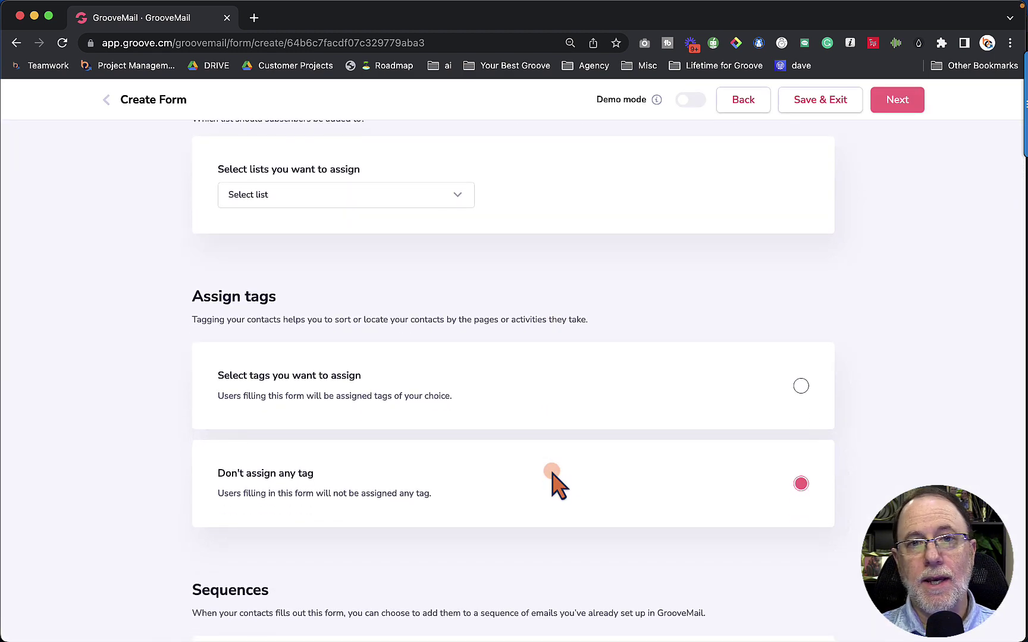
{"action": "scroll", "coordinate": [552, 479], "scroll_direction": "down", "scroll_amount": 2}
{"action": "scroll", "coordinate": [551, 479], "scroll_direction": "up", "scroll_amount": 5}
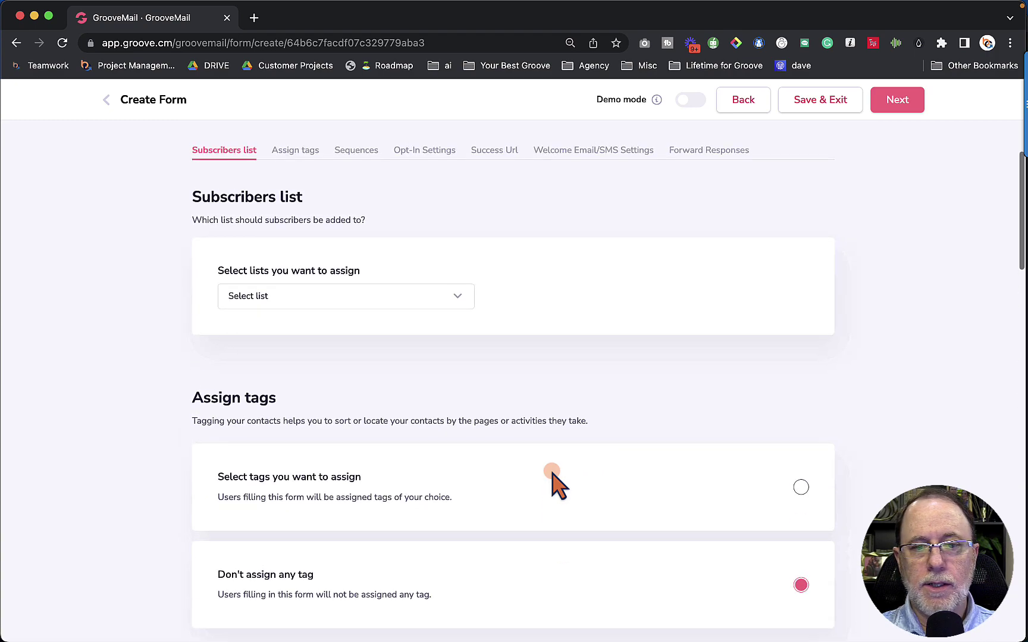
{"action": "scroll", "coordinate": [552, 478], "scroll_direction": "down", "scroll_amount": 3}
{"action": "scroll", "coordinate": [552, 479], "scroll_direction": "down", "scroll_amount": 12}
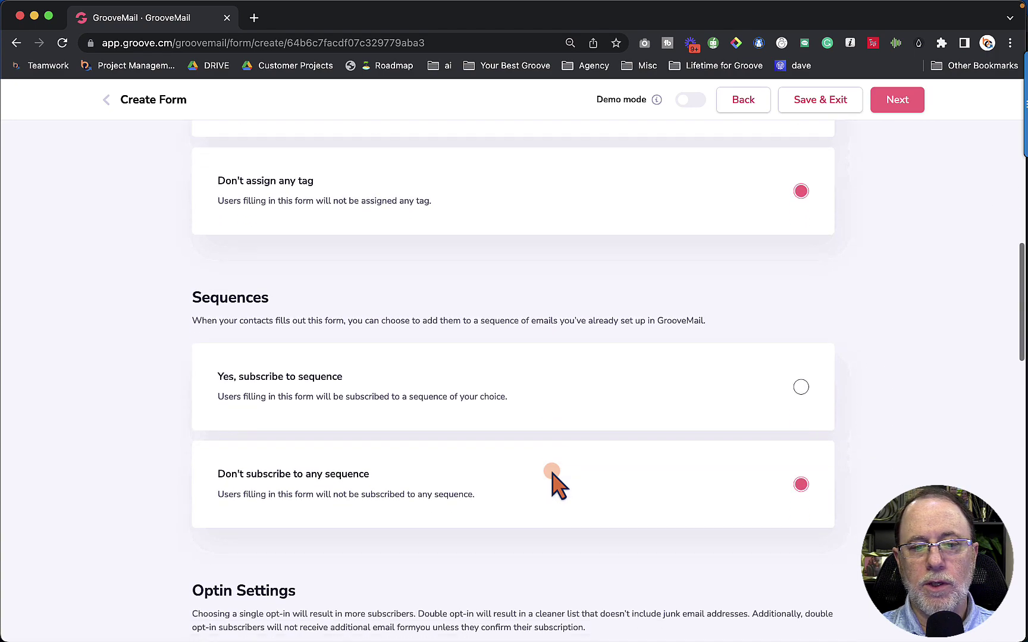
{"action": "scroll", "coordinate": [552, 478], "scroll_direction": "up", "scroll_amount": 15}
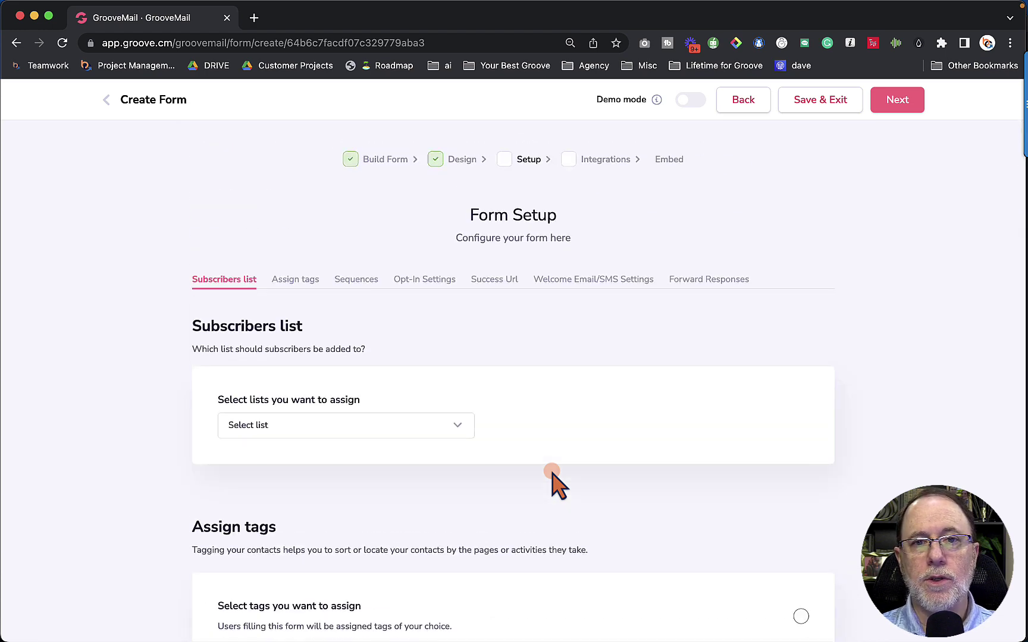
Assign the form's subscribers to the AWS Test Group list, then advance to the integrations and view the Files section
{"action": "left_click", "coordinate": [892, 108]}
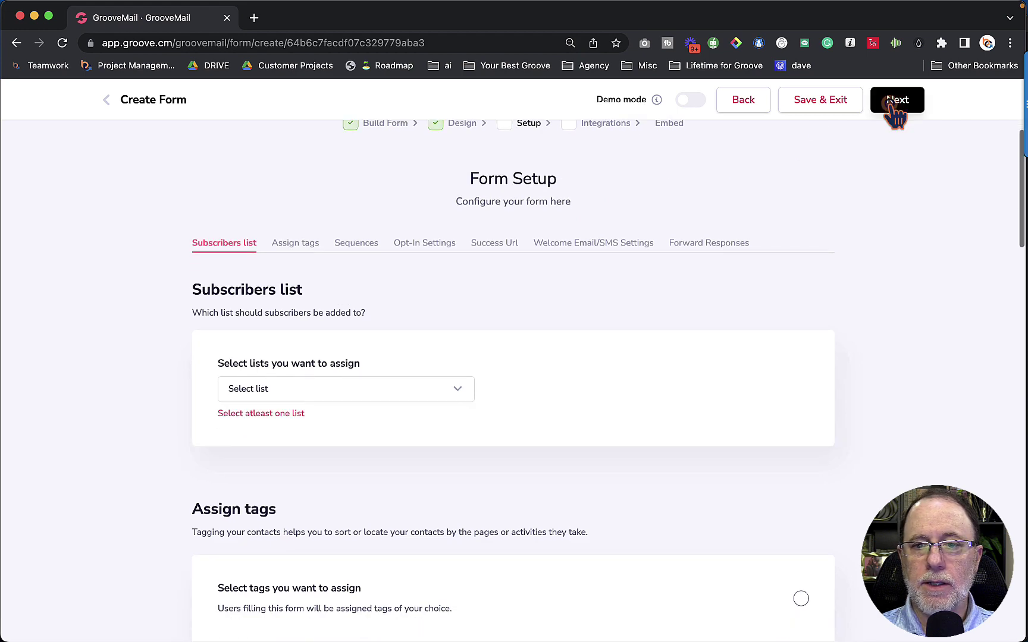
{"action": "left_click", "coordinate": [300, 232]}
{"action": "left_click", "coordinate": [303, 267]}
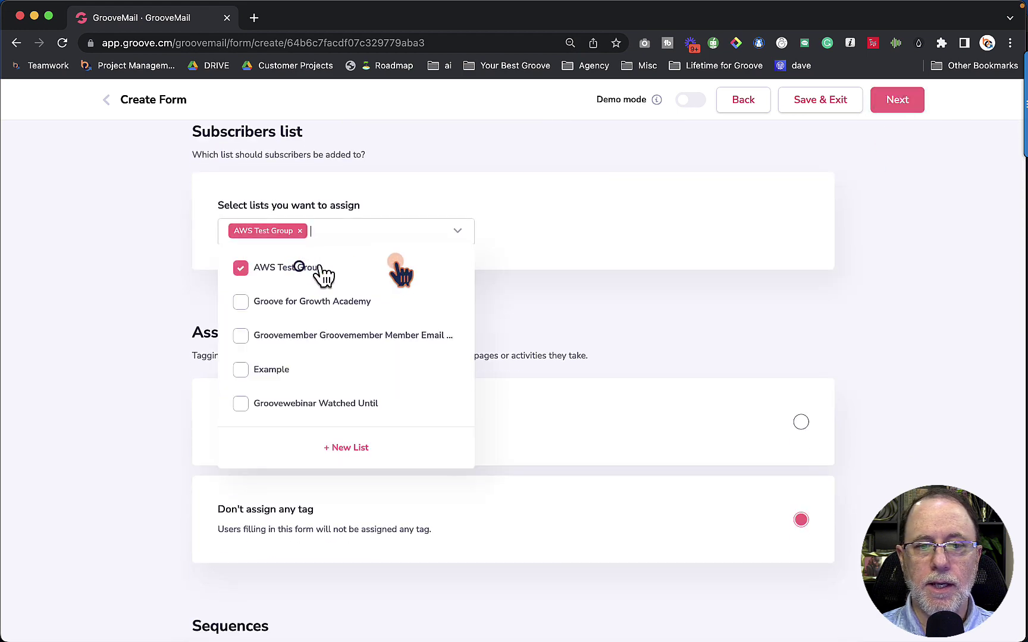
{"action": "left_click", "coordinate": [568, 225]}
{"action": "left_click", "coordinate": [897, 106]}
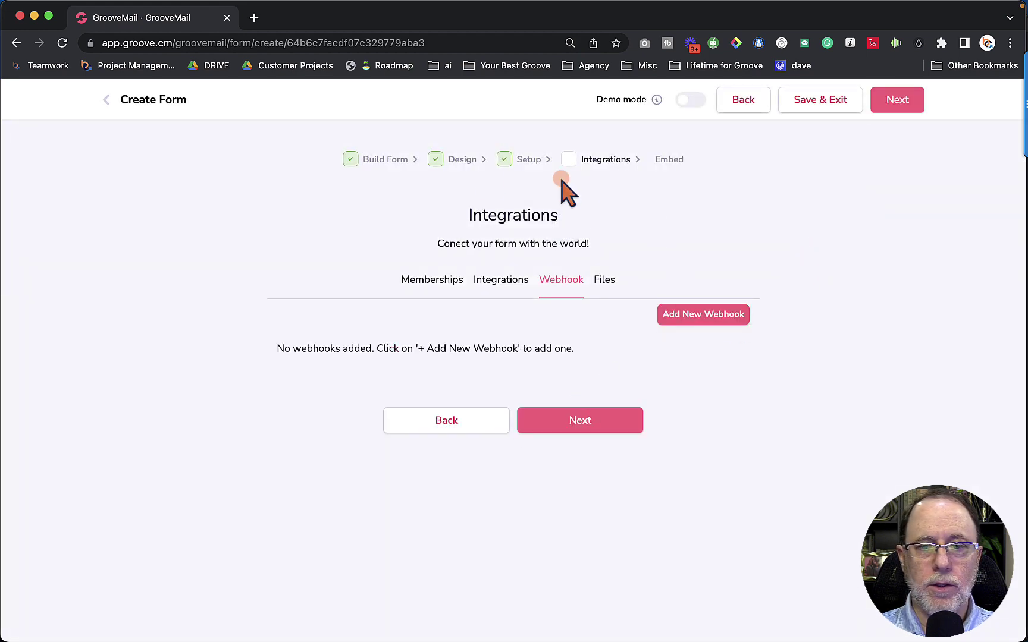
{"action": "left_click", "coordinate": [612, 281]}
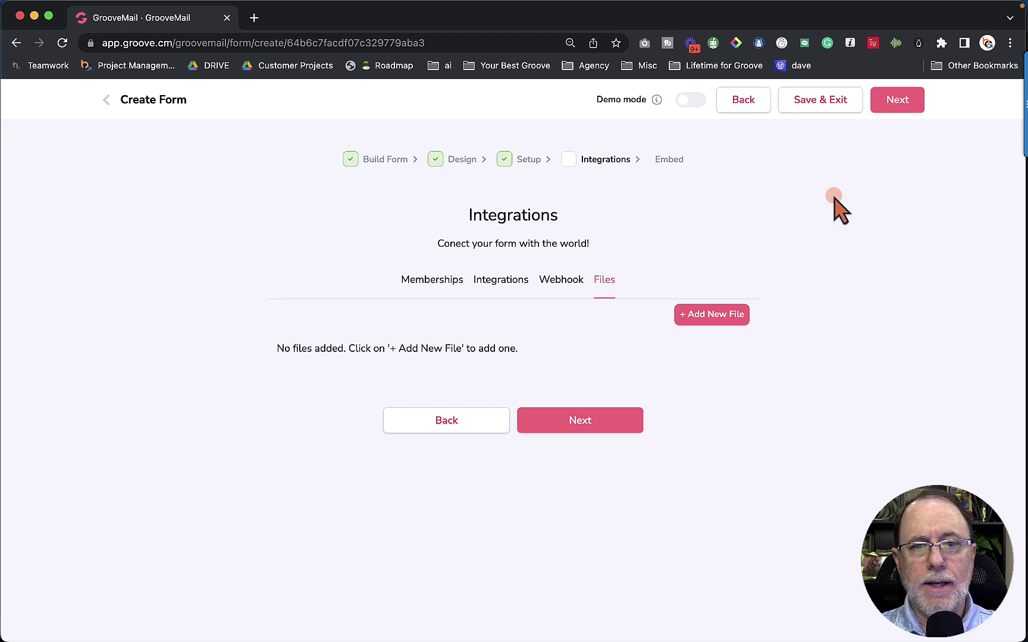
Return to the Build Form stage and apply the global "**Simple Dark Button Template", overriding the existing fields
{"action": "left_click", "coordinate": [373, 158]}
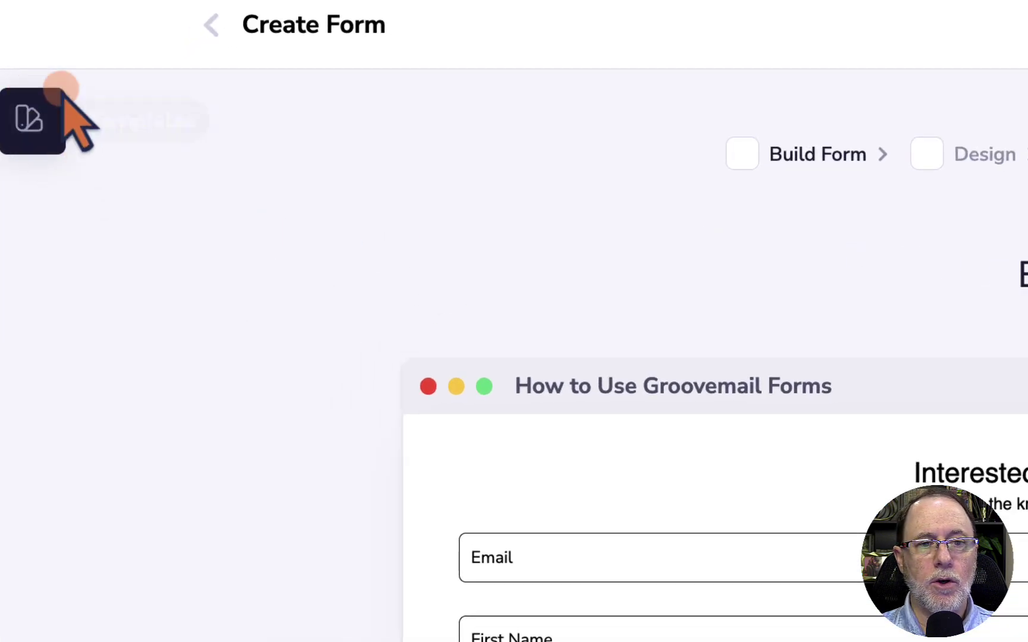
{"action": "left_click", "coordinate": [47, 123]}
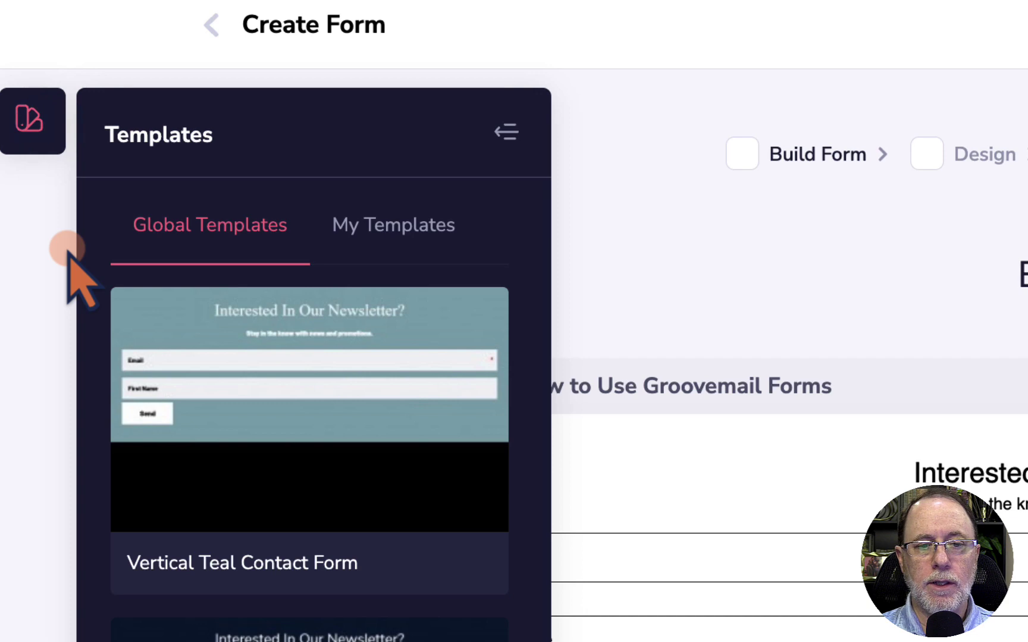
{"action": "mouse_move", "coordinate": [310, 393]}
{"action": "scroll", "coordinate": [324, 417], "scroll_direction": "down", "scroll_amount": 10}
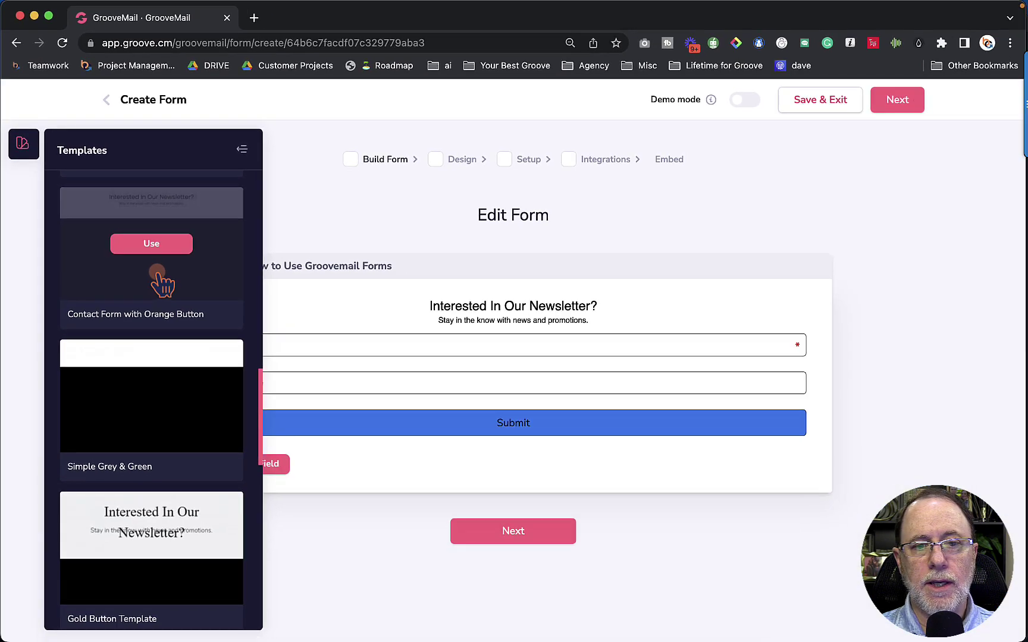
{"action": "scroll", "coordinate": [244, 351], "scroll_direction": "up", "scroll_amount": 3}
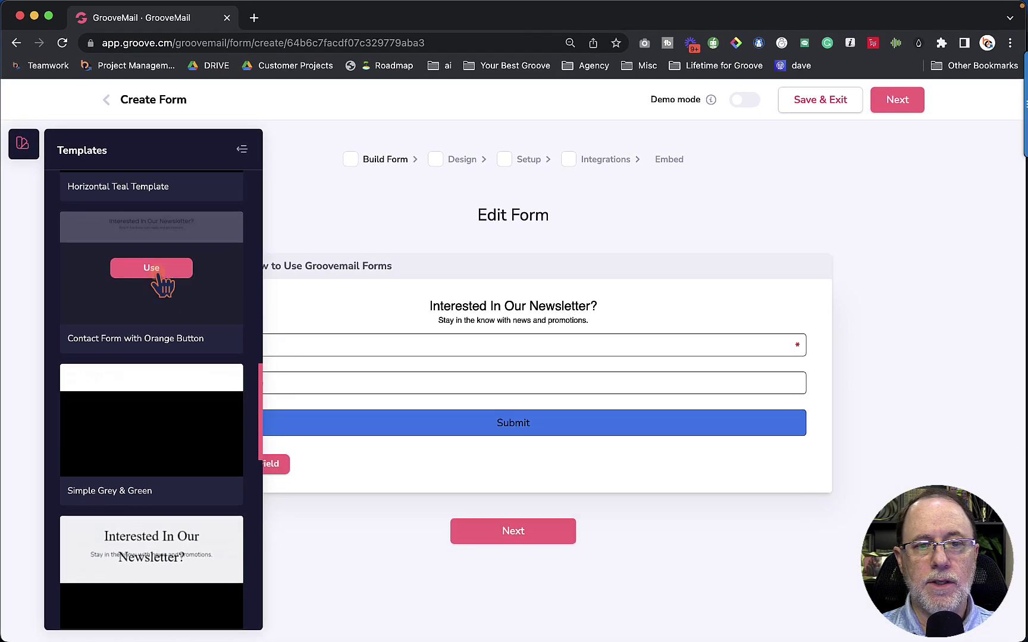
{"action": "scroll", "coordinate": [245, 352], "scroll_direction": "down", "scroll_amount": 7}
{"action": "mouse_move", "coordinate": [150, 324]}
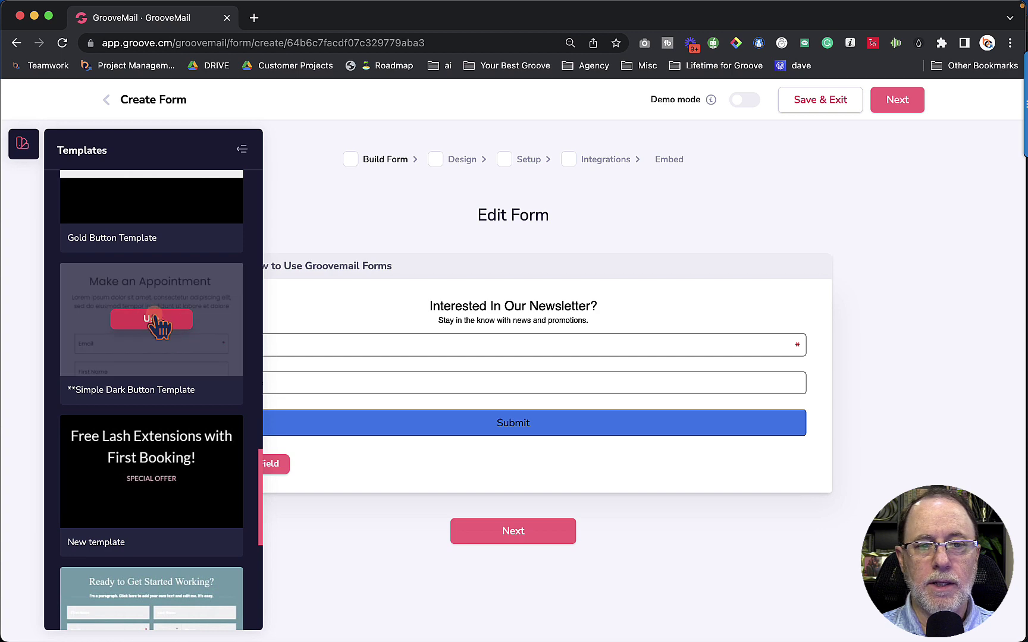
{"action": "left_click", "coordinate": [156, 321]}
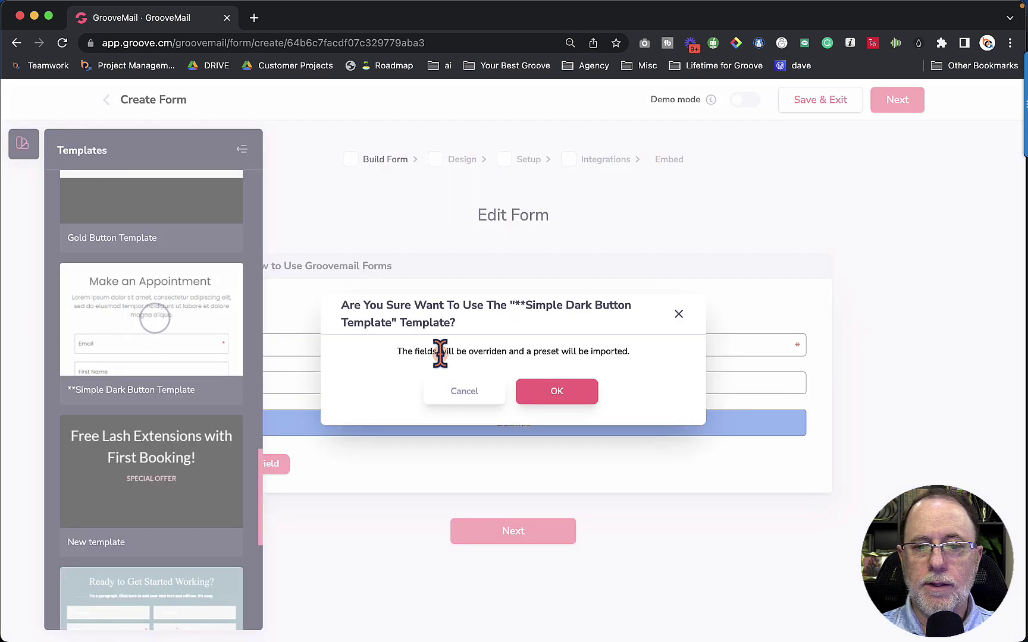
{"action": "left_click_drag", "start_coordinate": [413, 352], "coordinate": [600, 351]}
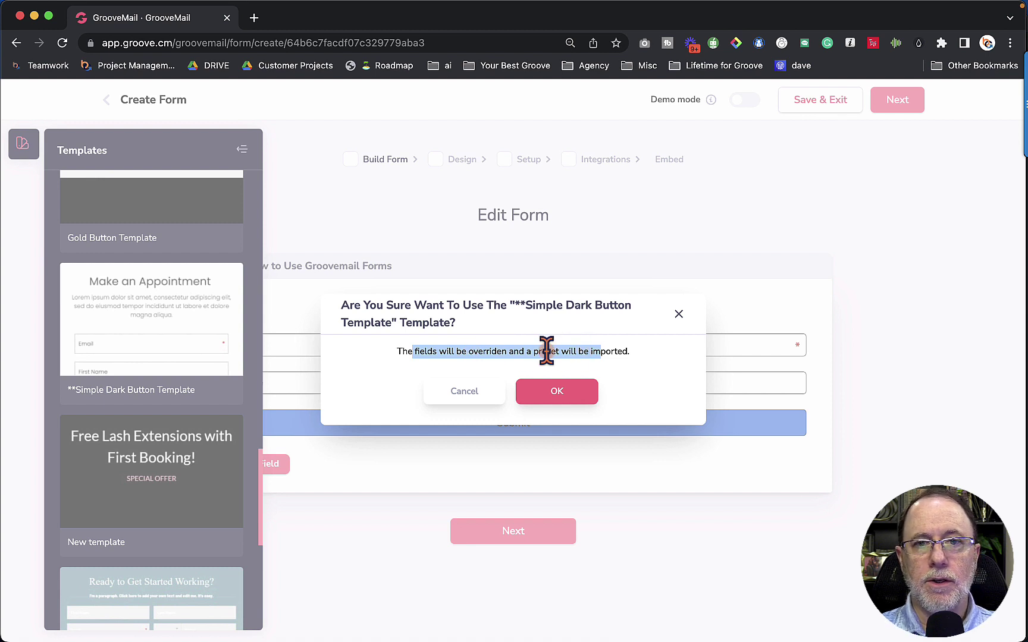
{"action": "left_click", "coordinate": [555, 391]}
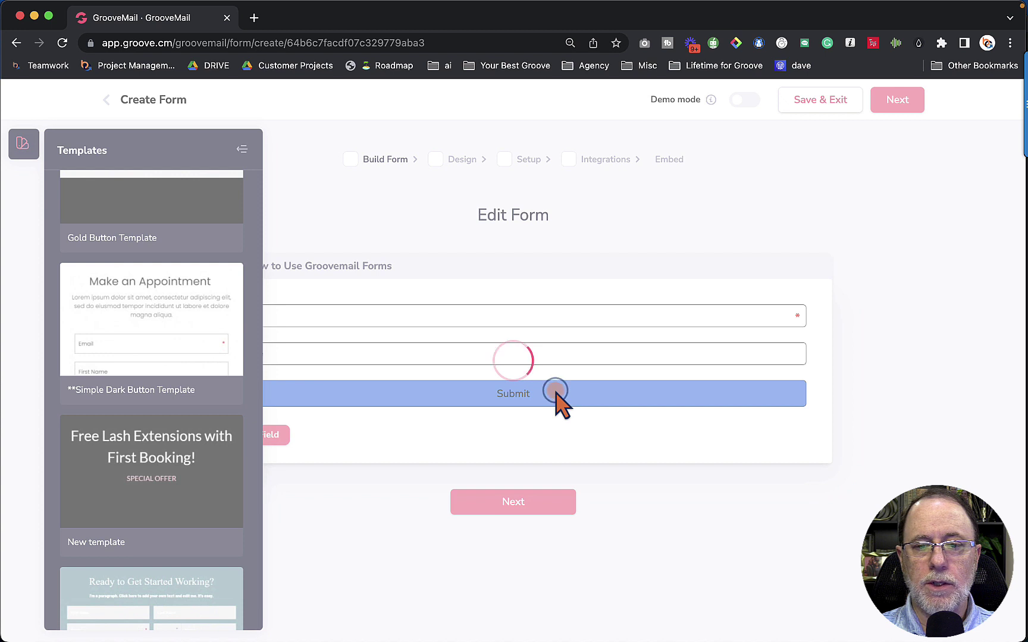
{"action": "left_click", "coordinate": [244, 149]}
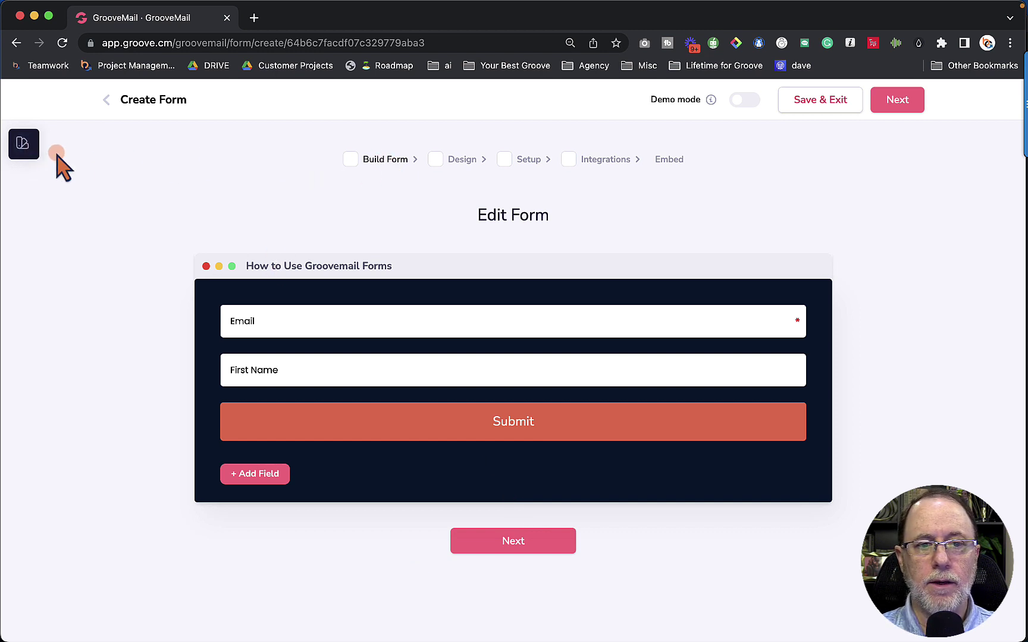
{"action": "left_click", "coordinate": [25, 144]}
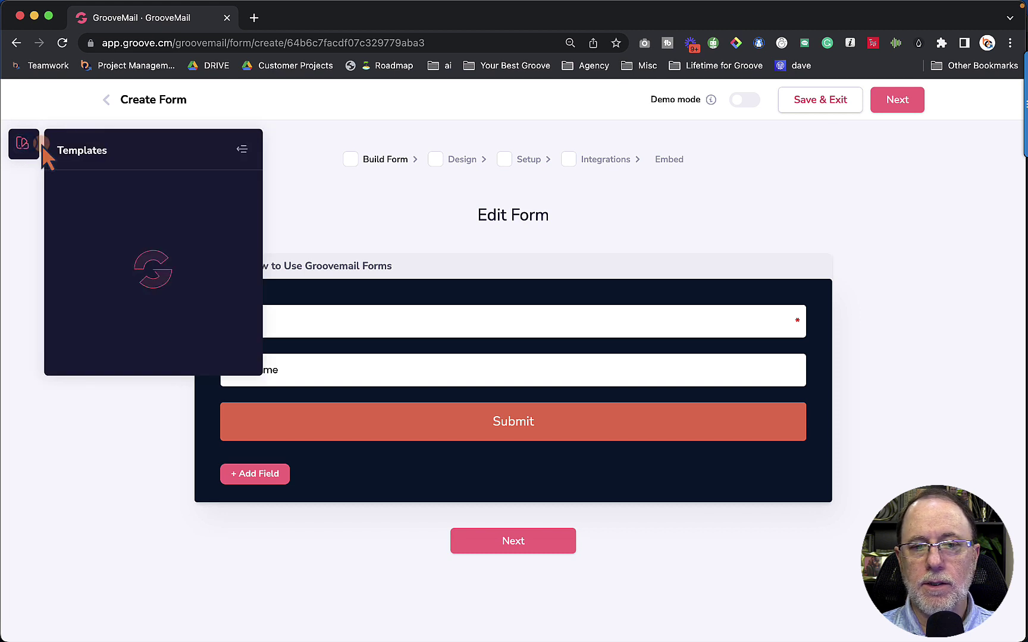
{"action": "left_click", "coordinate": [303, 189]}
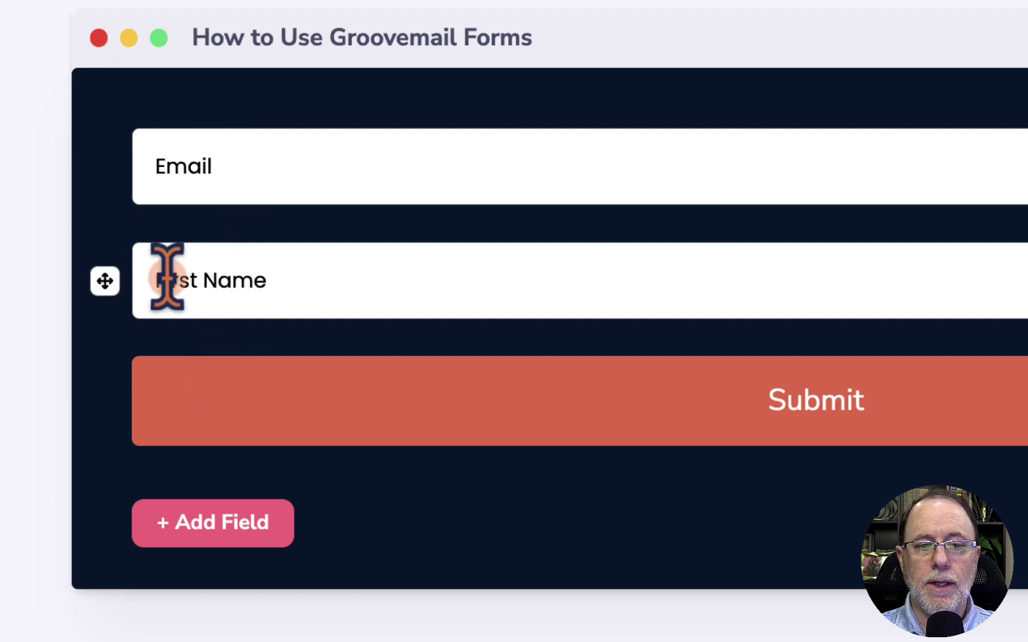
Reorder the form fields so that First Name sits above Email, with the Submit button last
{"action": "left_click_drag", "start_coordinate": [99, 282], "coordinate": [140, 397]}
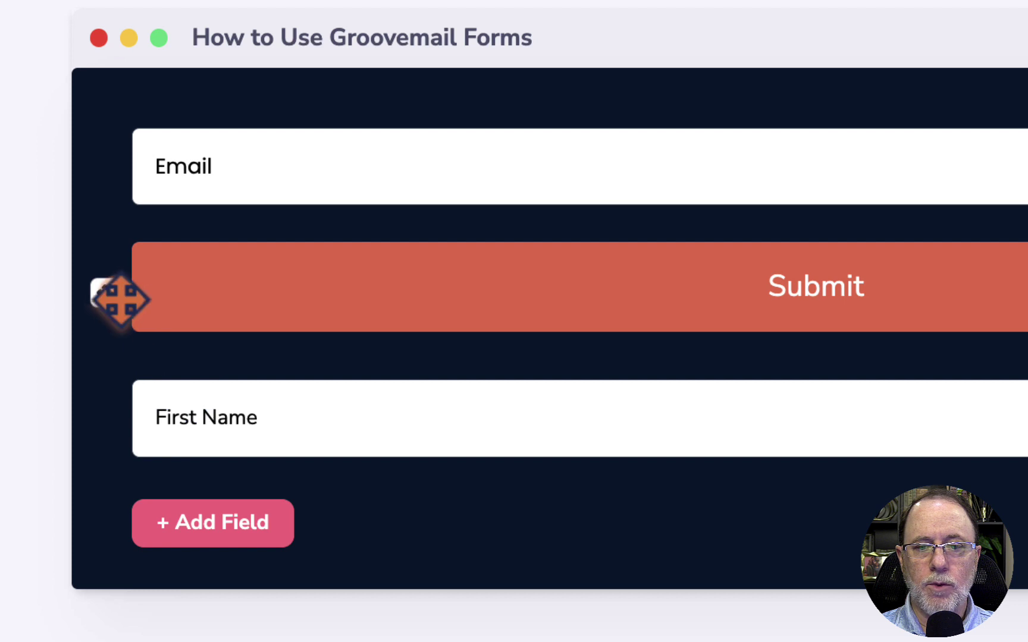
{"action": "left_click_drag", "start_coordinate": [111, 293], "coordinate": [161, 245]}
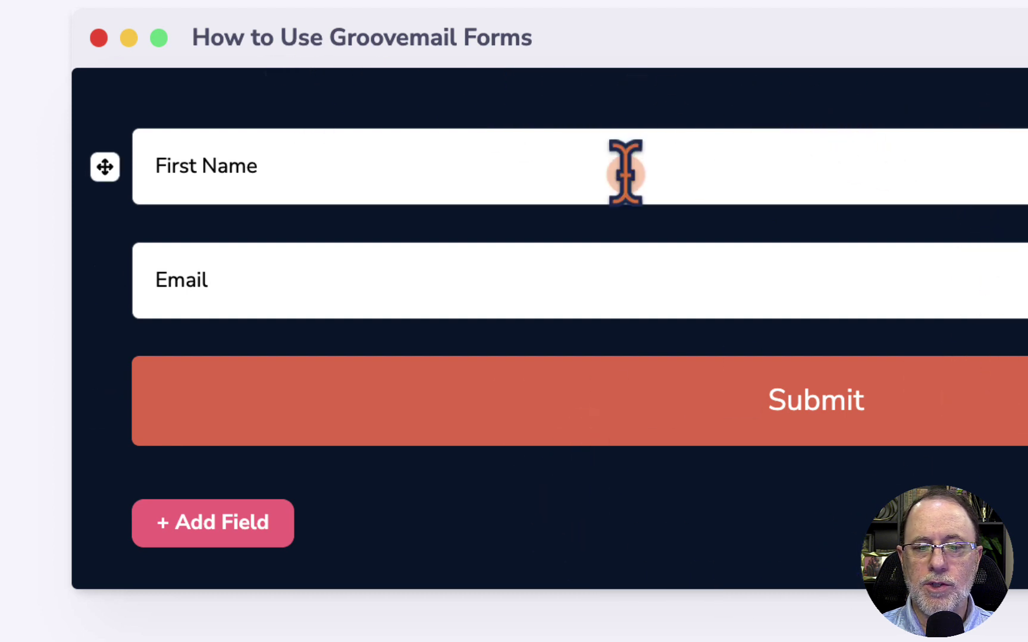
Add a Heading field to the form
{"action": "left_click", "coordinate": [188, 524]}
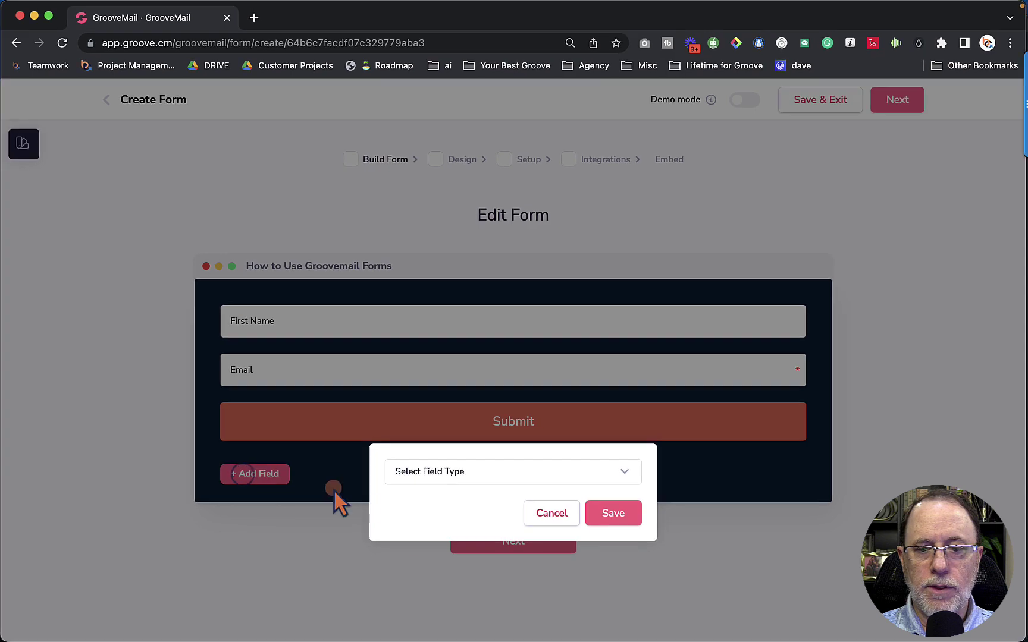
{"action": "left_click", "coordinate": [454, 471]}
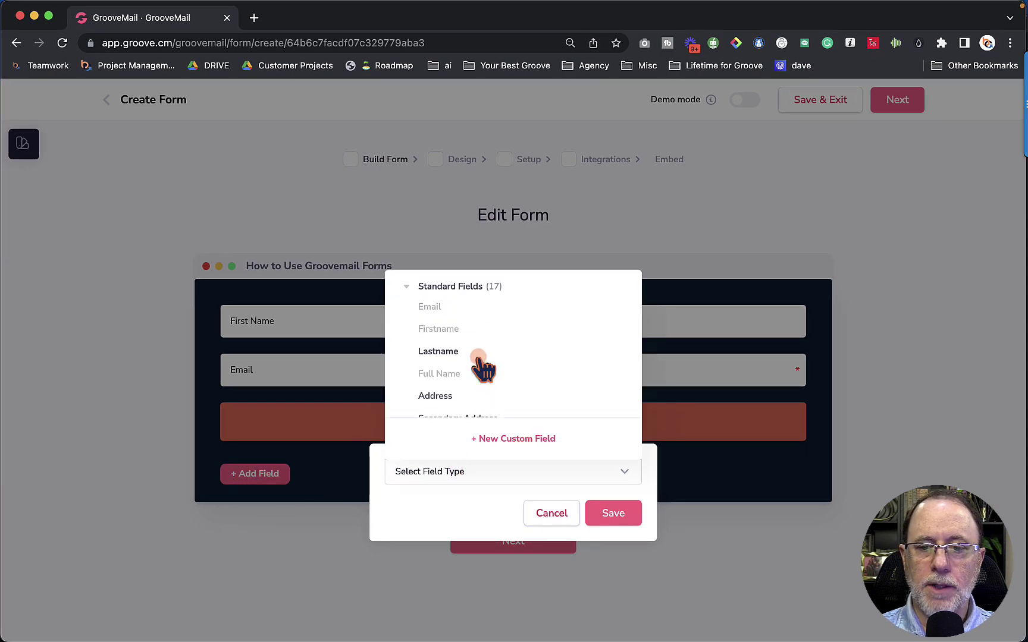
{"action": "scroll", "coordinate": [481, 364], "scroll_direction": "down", "scroll_amount": 10}
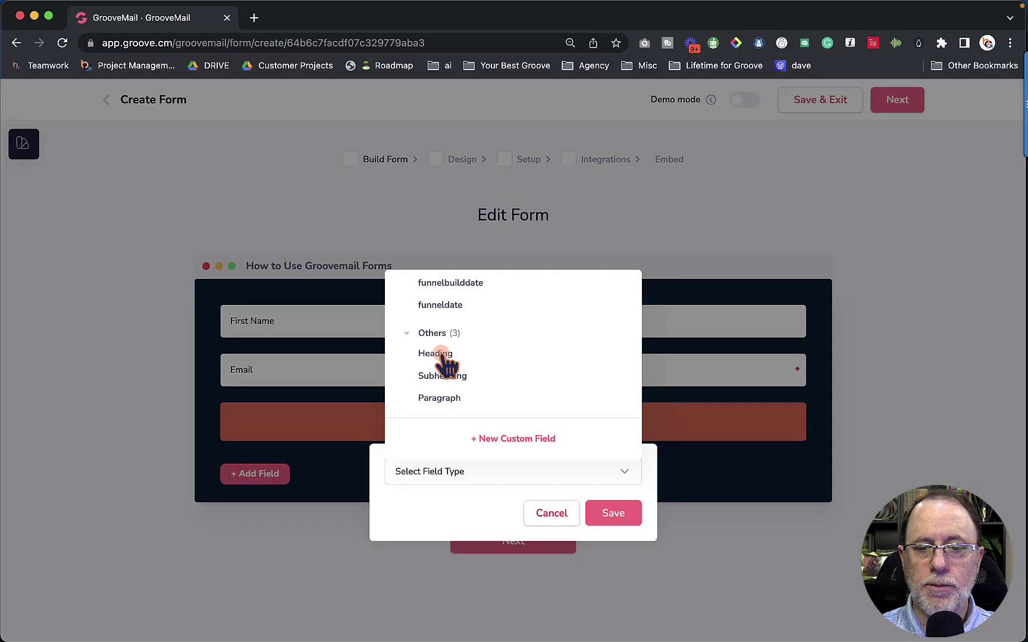
{"action": "left_click", "coordinate": [441, 354]}
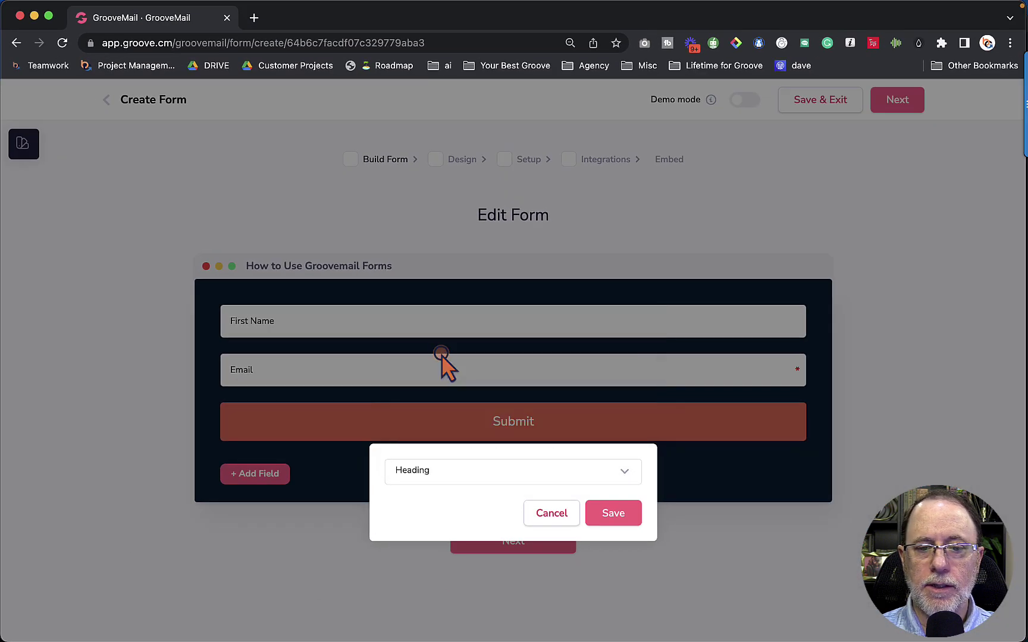
{"action": "left_click", "coordinate": [613, 515]}
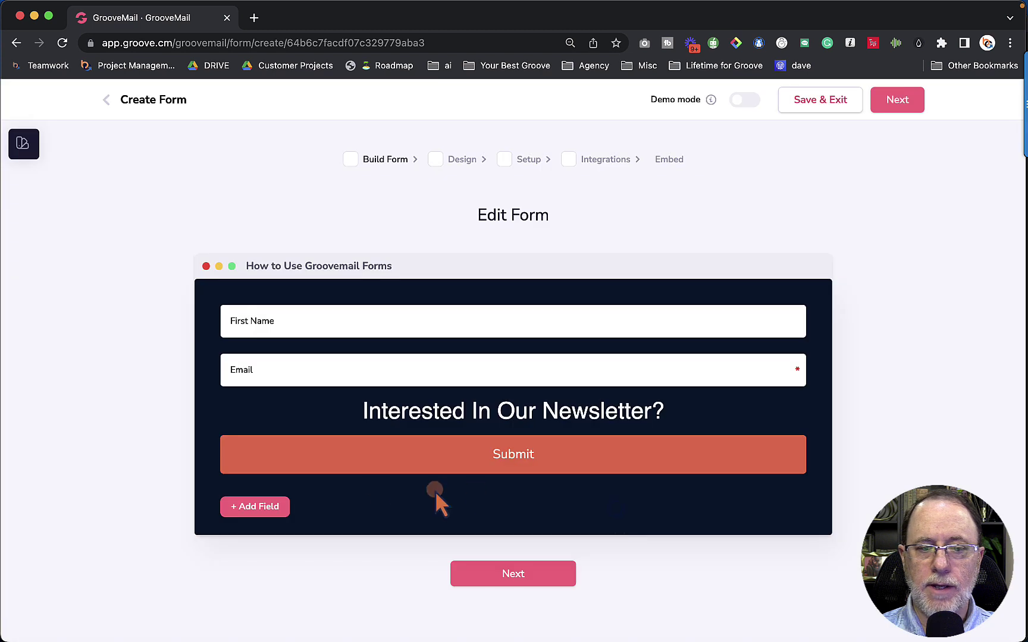
Add a Subheading field to the form beneath the heading
{"action": "left_click", "coordinate": [271, 506]}
{"action": "left_click", "coordinate": [466, 504]}
{"action": "scroll", "coordinate": [471, 430], "scroll_direction": "down", "scroll_amount": 10}
{"action": "scroll", "coordinate": [469, 426], "scroll_direction": "down", "scroll_amount": 5}
{"action": "left_click", "coordinate": [452, 409]}
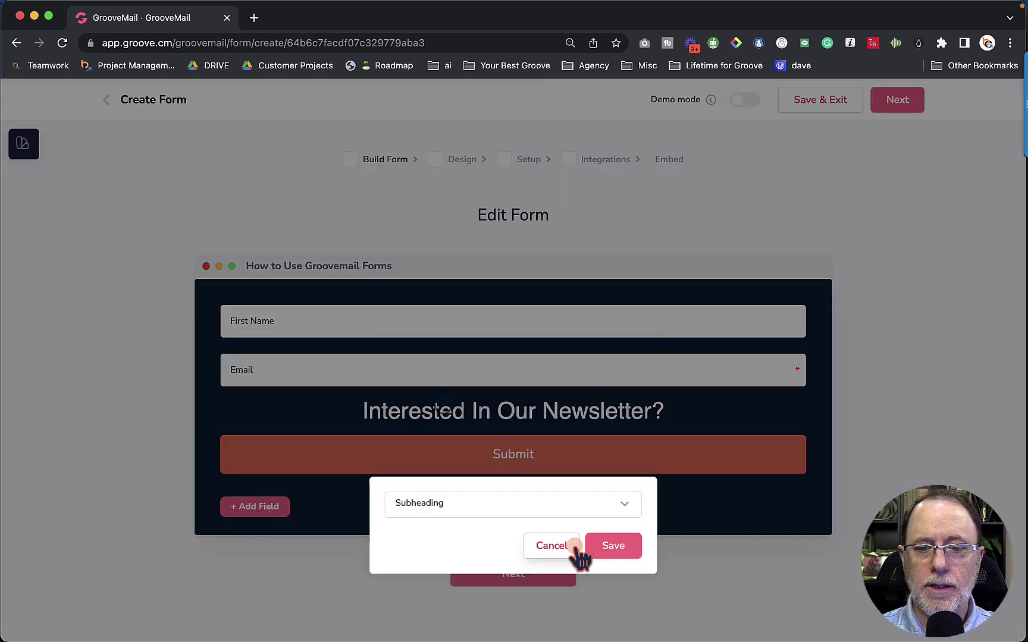
{"action": "left_click", "coordinate": [613, 546]}
Add a Paragraph field to the form, and move the heading and subheading above the First Name field
{"action": "left_click", "coordinate": [246, 526]}
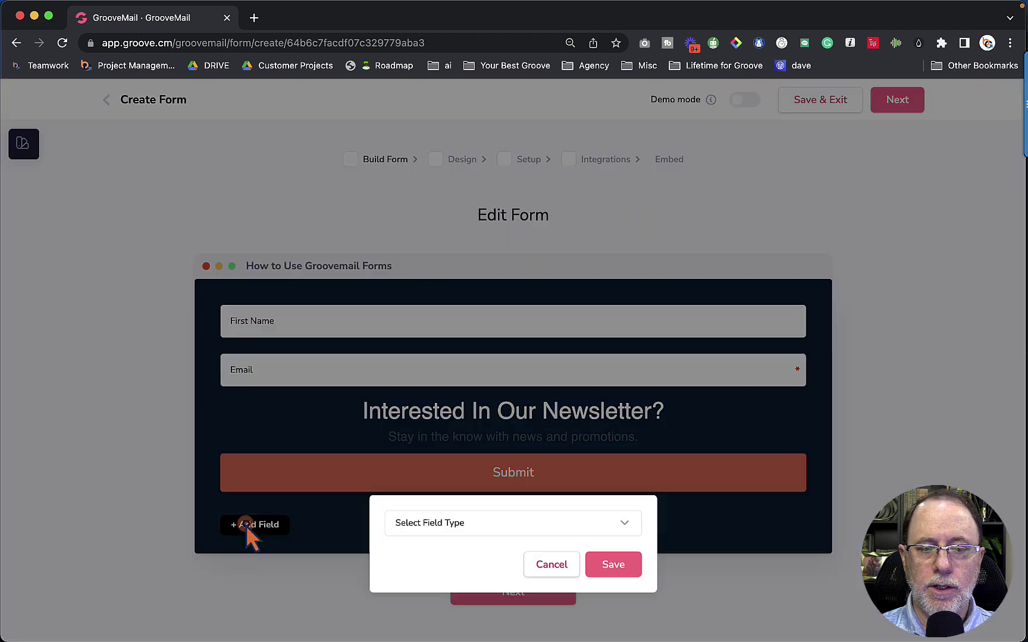
{"action": "left_click", "coordinate": [459, 521]}
{"action": "scroll", "coordinate": [470, 440], "scroll_direction": "down", "scroll_amount": 15}
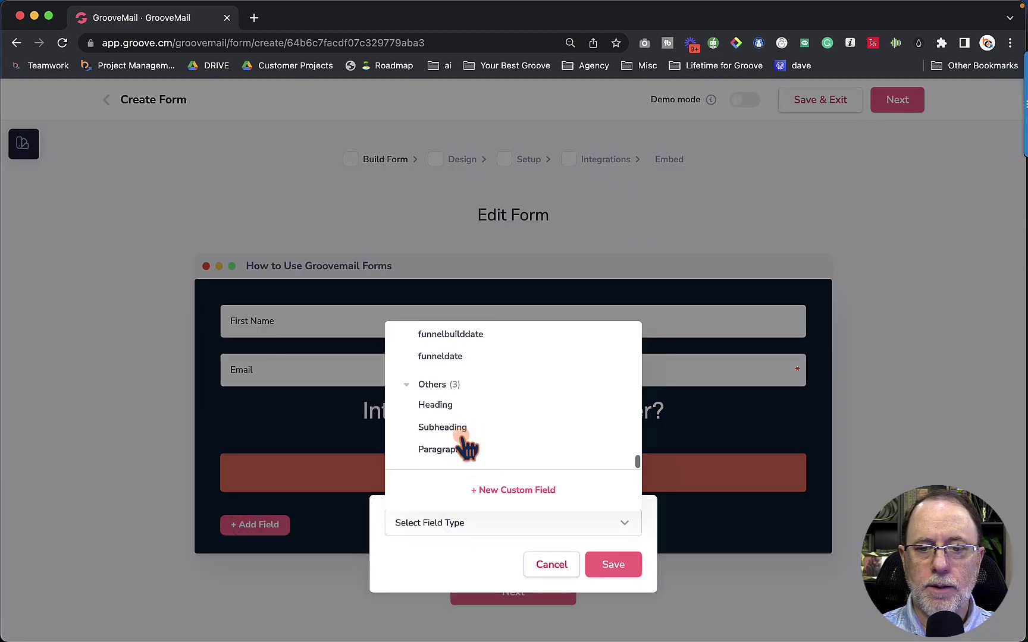
{"action": "left_click", "coordinate": [446, 450]}
{"action": "left_click", "coordinate": [613, 564]}
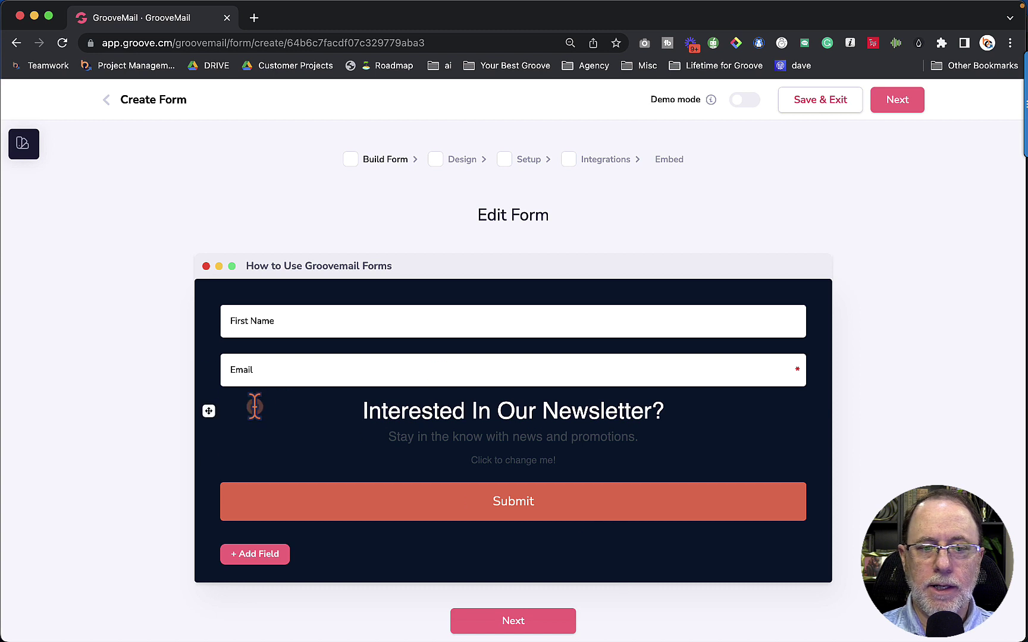
{"action": "left_click_drag", "start_coordinate": [207, 410], "coordinate": [321, 362]}
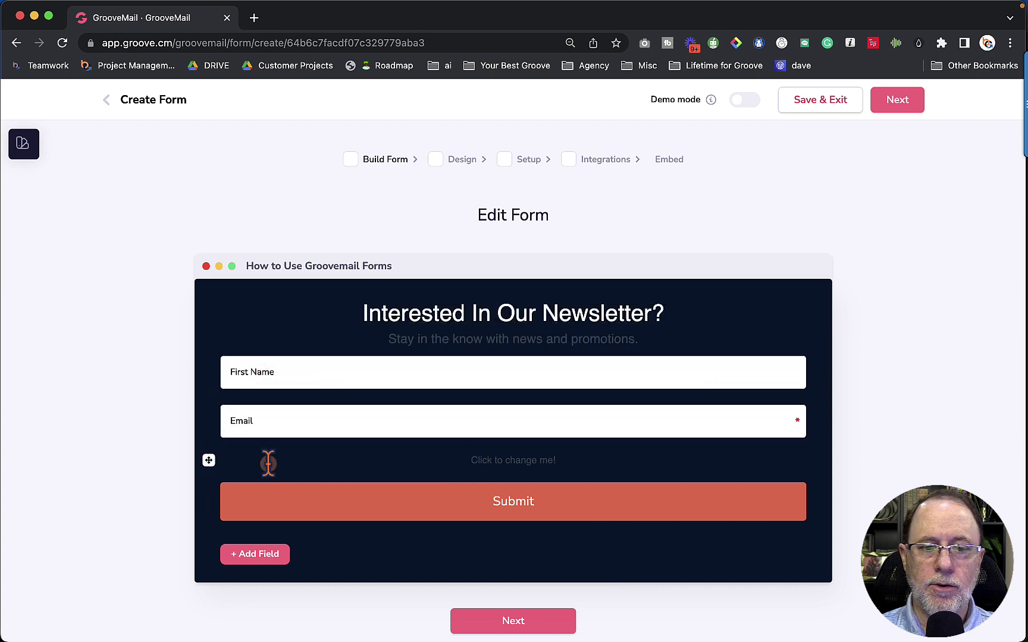
Move the paragraph field above First Name, directly beneath the subheading, and start editing the heading text
{"action": "left_click_drag", "start_coordinate": [210, 465], "coordinate": [383, 380]}
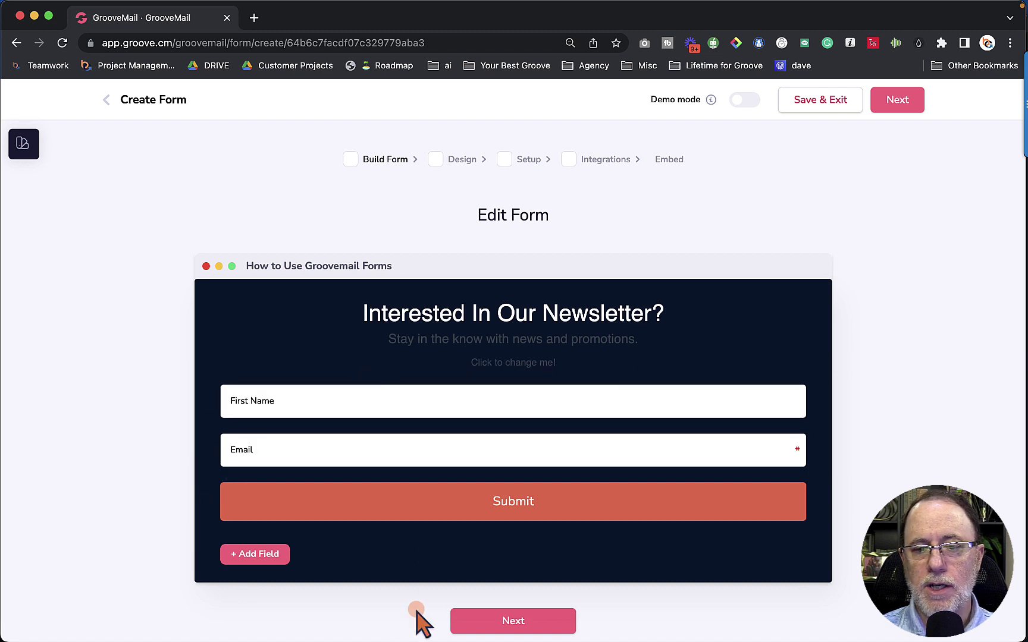
{"action": "left_click", "coordinate": [361, 312]}
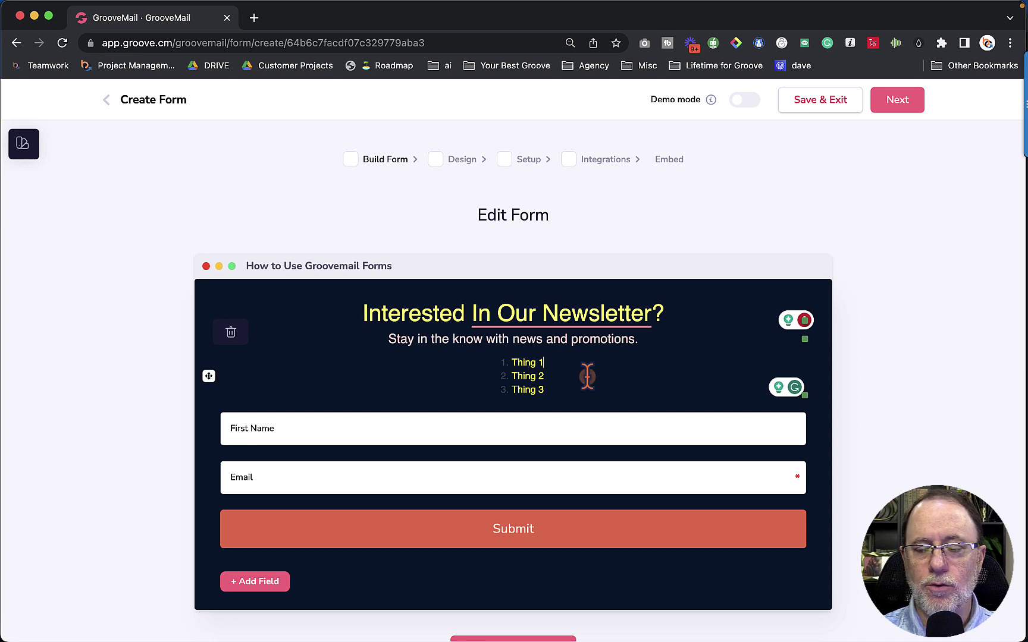
{"action": "left_click_drag", "start_coordinate": [237, 405], "coordinate": [289, 433]}
{"action": "left_click_drag", "start_coordinate": [214, 424], "coordinate": [223, 376]}
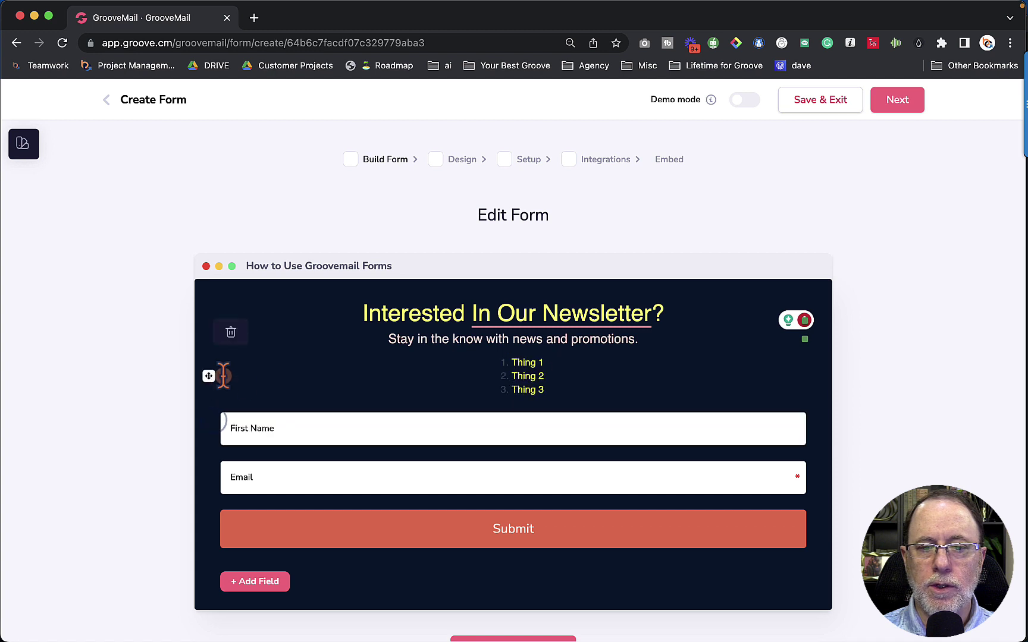
Review the First Name field's placeholder and required option, leaving its settings without updating them
{"action": "left_click", "coordinate": [255, 428]}
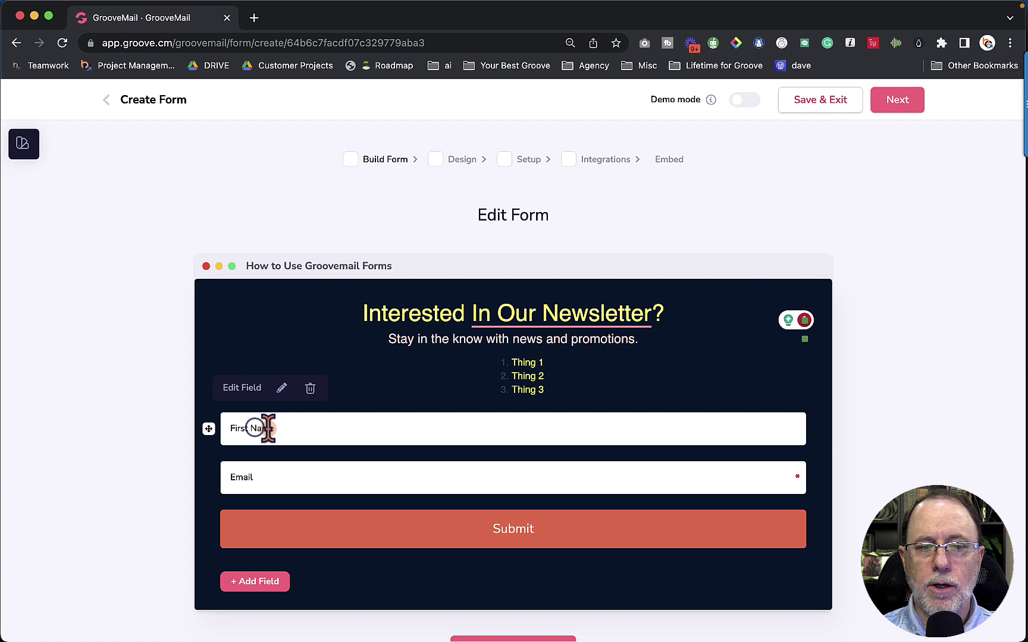
{"action": "left_click", "coordinate": [283, 389]}
{"action": "left_click", "coordinate": [393, 409]}
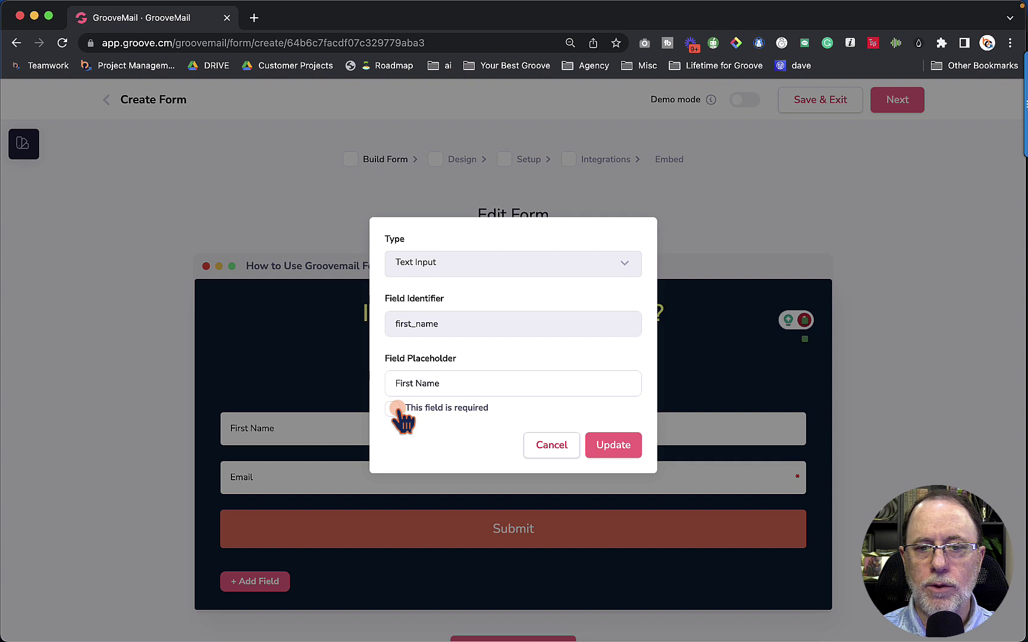
{"action": "left_click", "coordinate": [417, 551]}
Add the existing checkboxexample custom field to the form, keeping it between the Email field and the Submit button
{"action": "scroll", "coordinate": [417, 553], "scroll_direction": "down", "scroll_amount": 2}
{"action": "left_click", "coordinate": [264, 532]}
{"action": "left_click", "coordinate": [494, 541]}
{"action": "scroll", "coordinate": [500, 464], "scroll_direction": "down", "scroll_amount": 5}
{"action": "scroll", "coordinate": [453, 425], "scroll_direction": "up", "scroll_amount": 5}
{"action": "scroll", "coordinate": [454, 426], "scroll_direction": "down", "scroll_amount": 6}
{"action": "scroll", "coordinate": [461, 432], "scroll_direction": "down", "scroll_amount": 6}
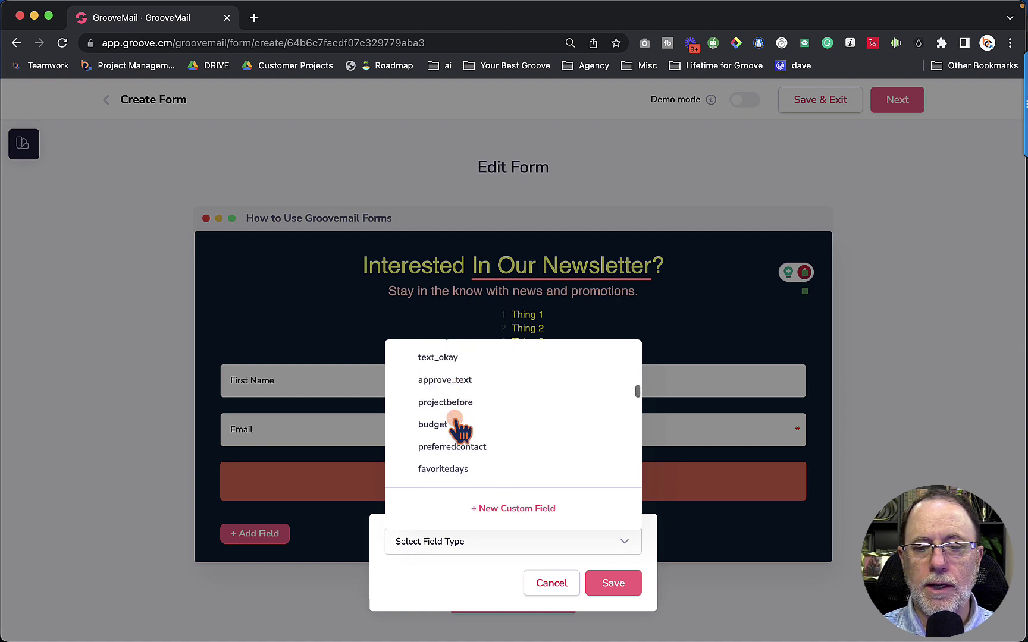
{"action": "scroll", "coordinate": [486, 427], "scroll_direction": "down", "scroll_amount": 3}
{"action": "scroll", "coordinate": [485, 430], "scroll_direction": "up", "scroll_amount": 1}
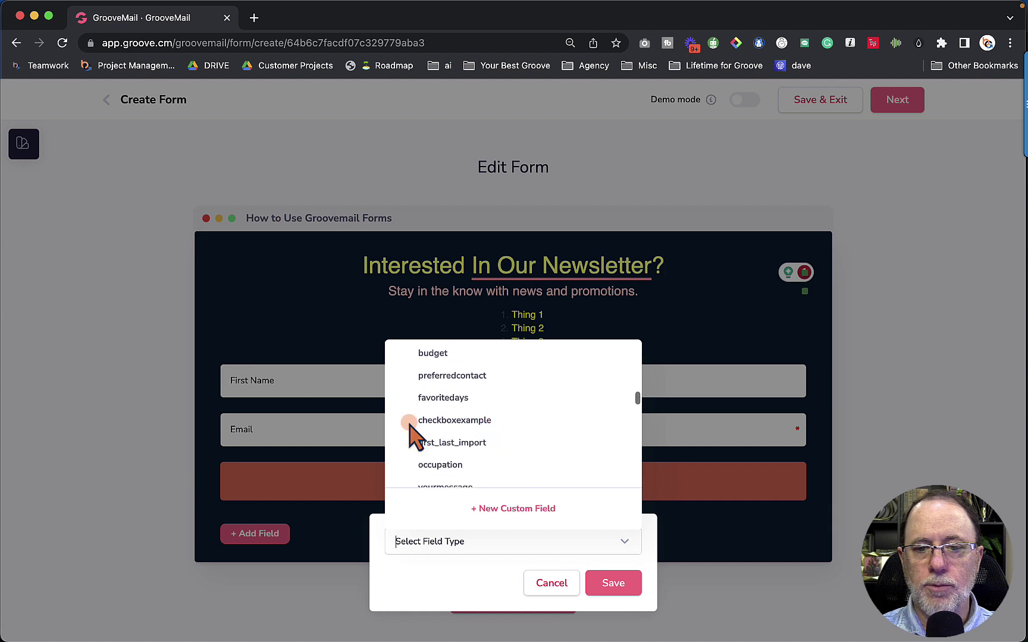
{"action": "left_click", "coordinate": [441, 421]}
{"action": "left_click", "coordinate": [614, 583]}
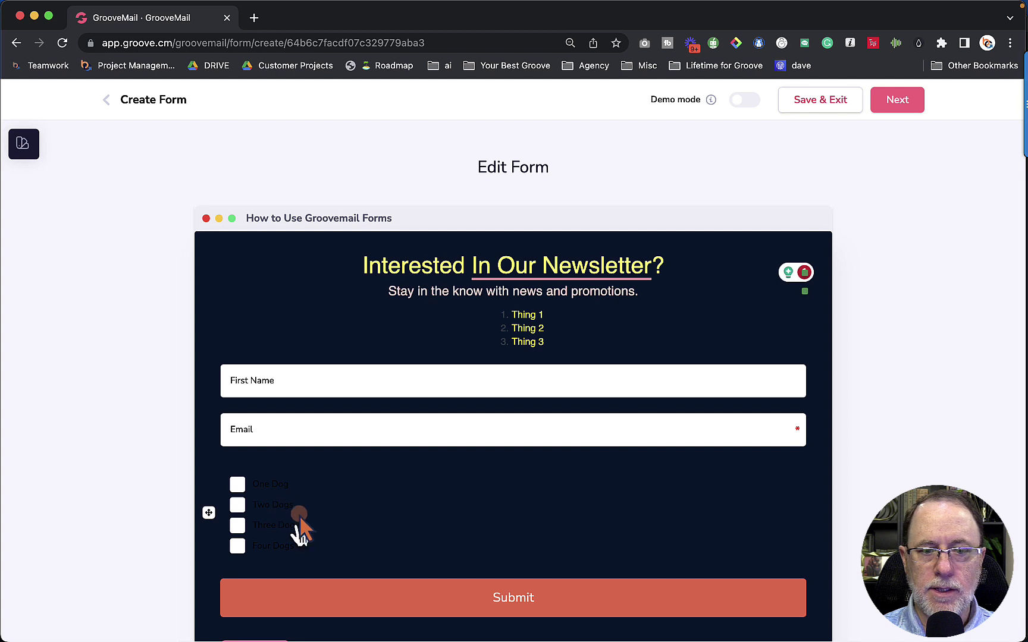
{"action": "left_click", "coordinate": [270, 485]}
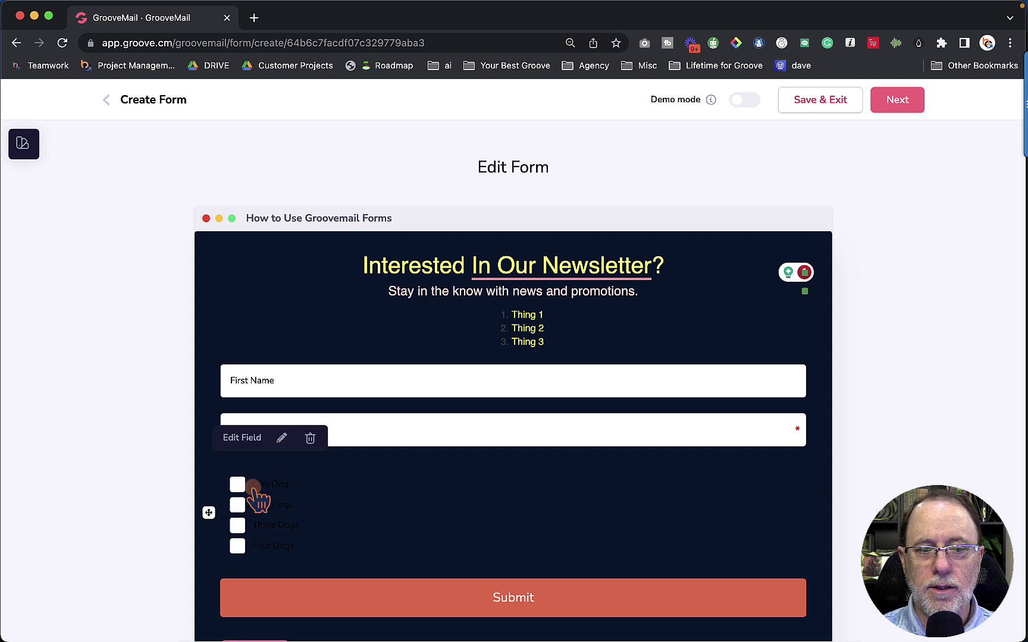
{"action": "left_click_drag", "start_coordinate": [209, 513], "coordinate": [412, 473]}
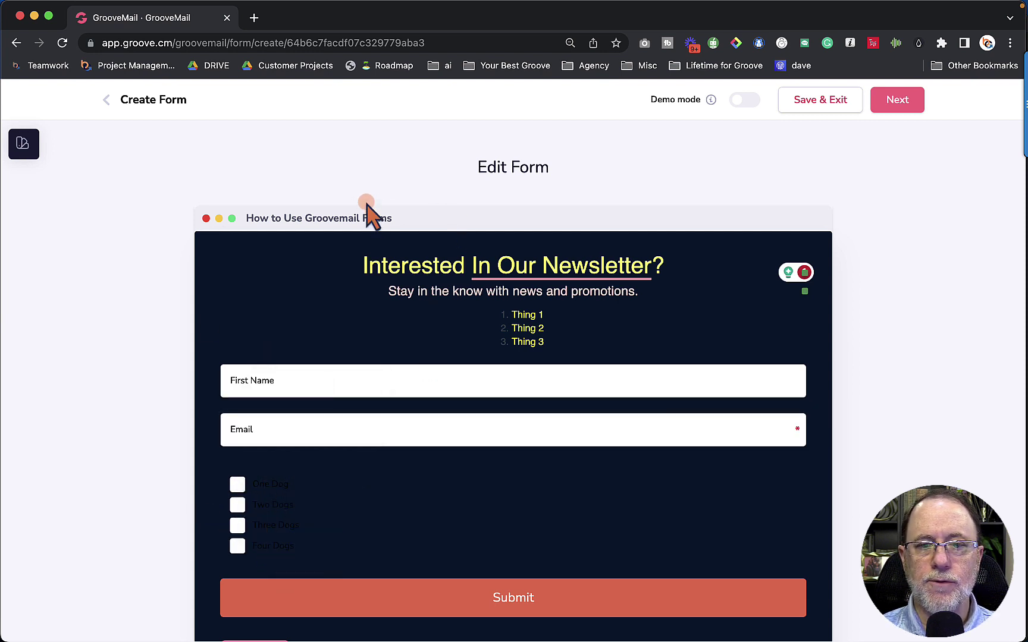
Continue to the Design stage of the form, and bring up and close the heading's customization options
{"action": "scroll", "coordinate": [369, 214], "scroll_direction": "up", "scroll_amount": 2}
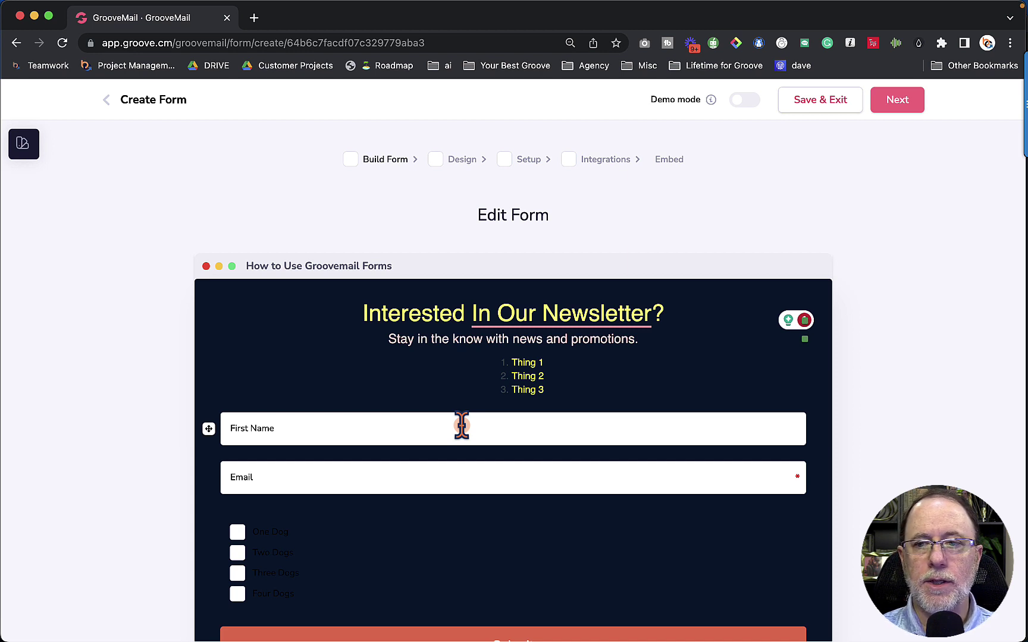
{"action": "left_click", "coordinate": [461, 161]}
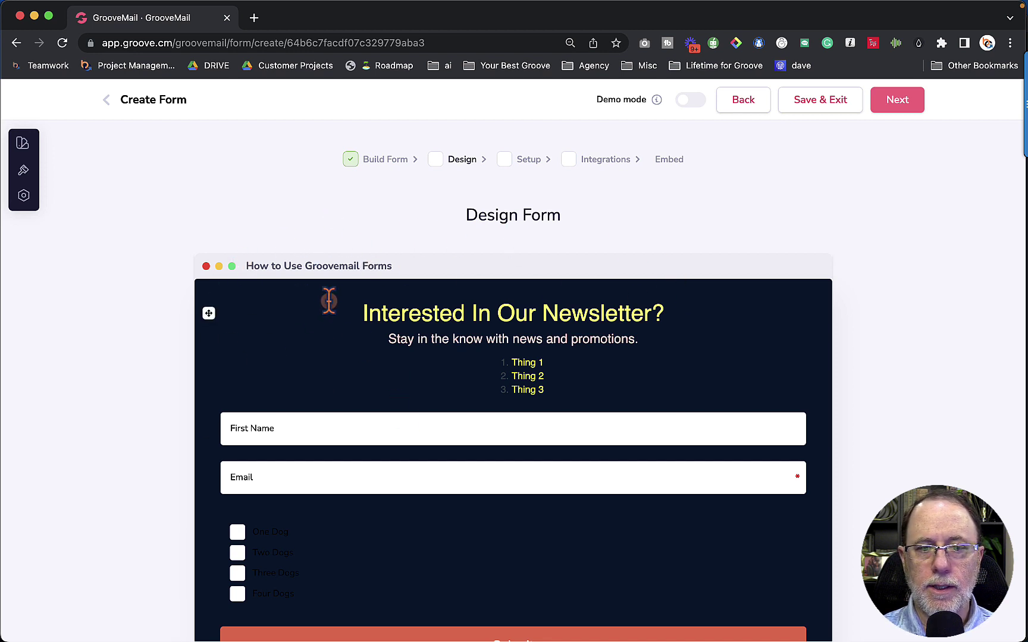
{"action": "left_click", "coordinate": [620, 313]}
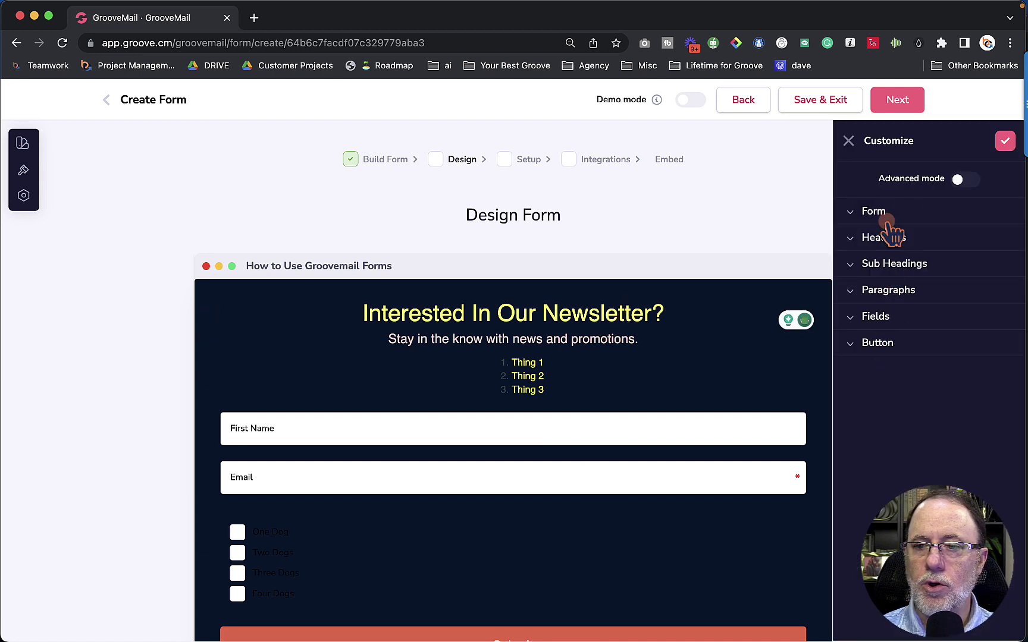
{"action": "left_click", "coordinate": [849, 140]}
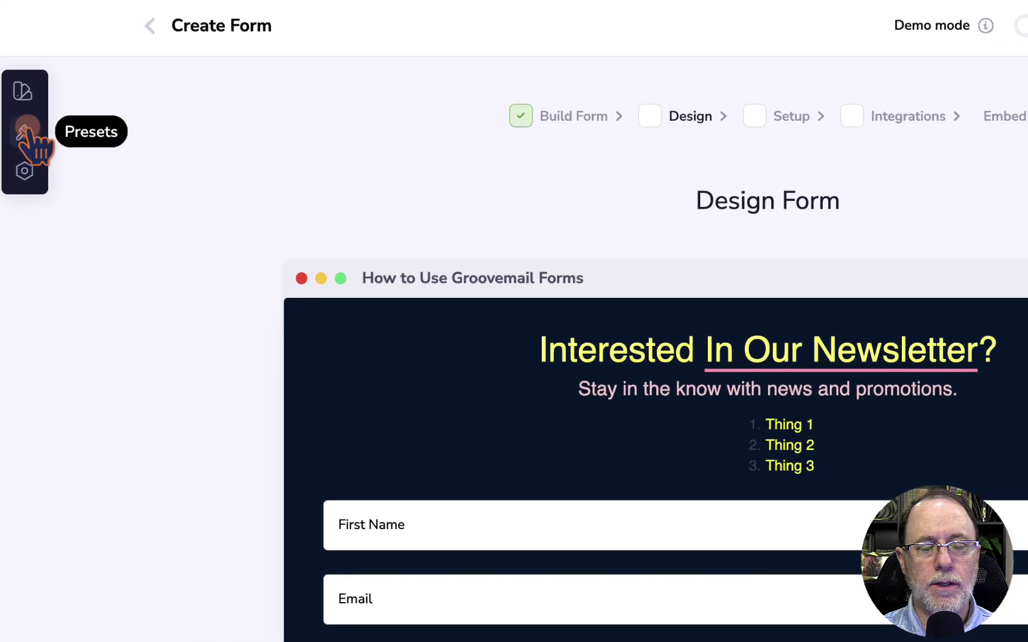
Try the My Branded From Preset and **Simple Dark Button Template 2 presets on the form, and reapply Dark Orange Template 2
{"action": "left_click", "coordinate": [24, 131]}
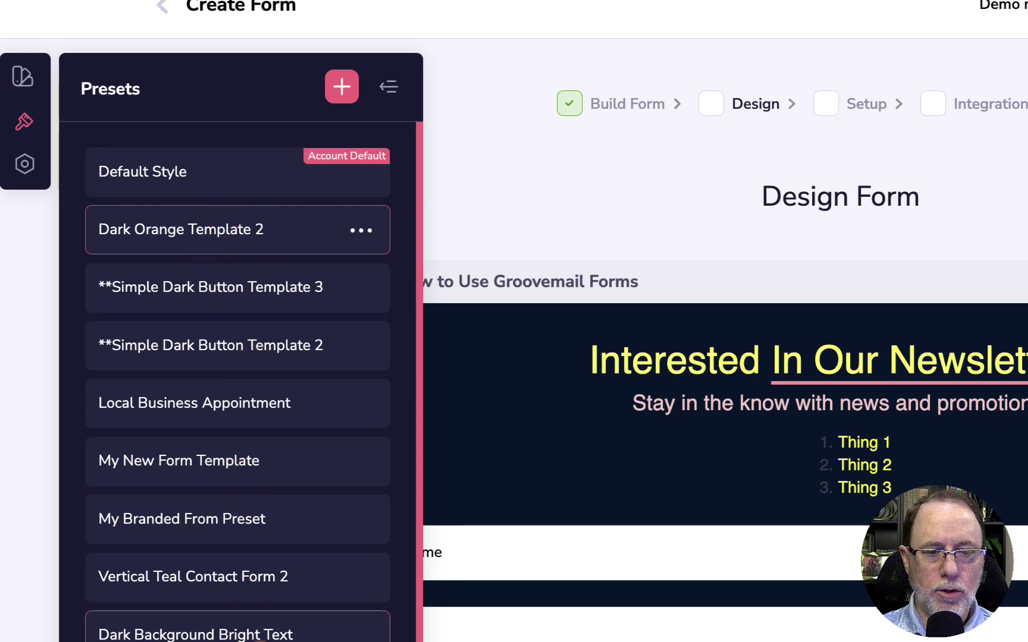
{"action": "scroll", "coordinate": [238, 387], "scroll_direction": "down", "scroll_amount": 1}
{"action": "scroll", "coordinate": [235, 511], "scroll_direction": "up", "scroll_amount": 1}
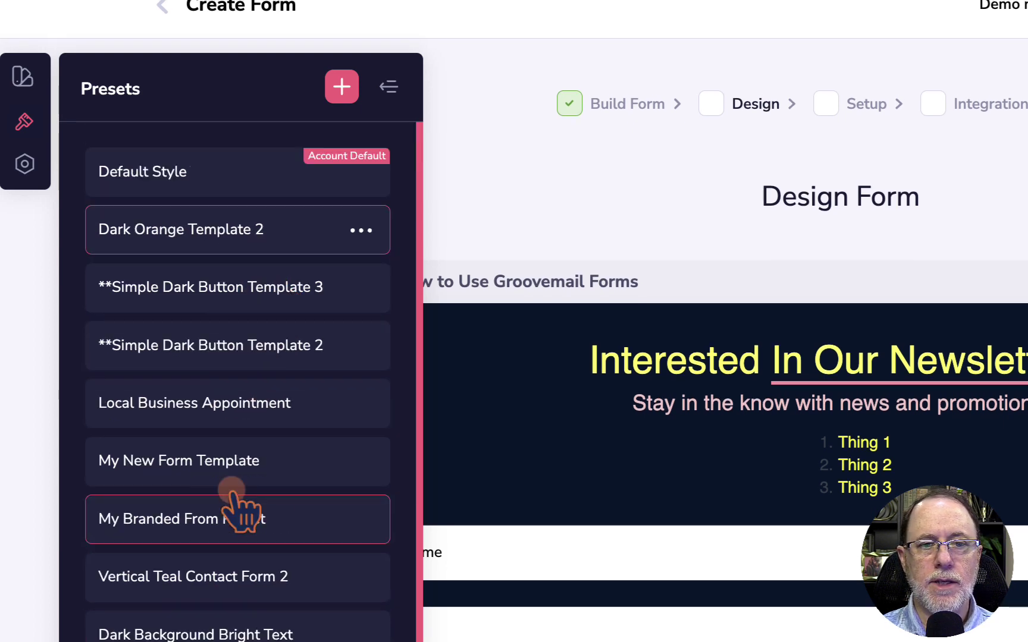
{"action": "scroll", "coordinate": [232, 493], "scroll_direction": "down", "scroll_amount": 1}
{"action": "scroll", "coordinate": [236, 509], "scroll_direction": "up", "scroll_amount": 1}
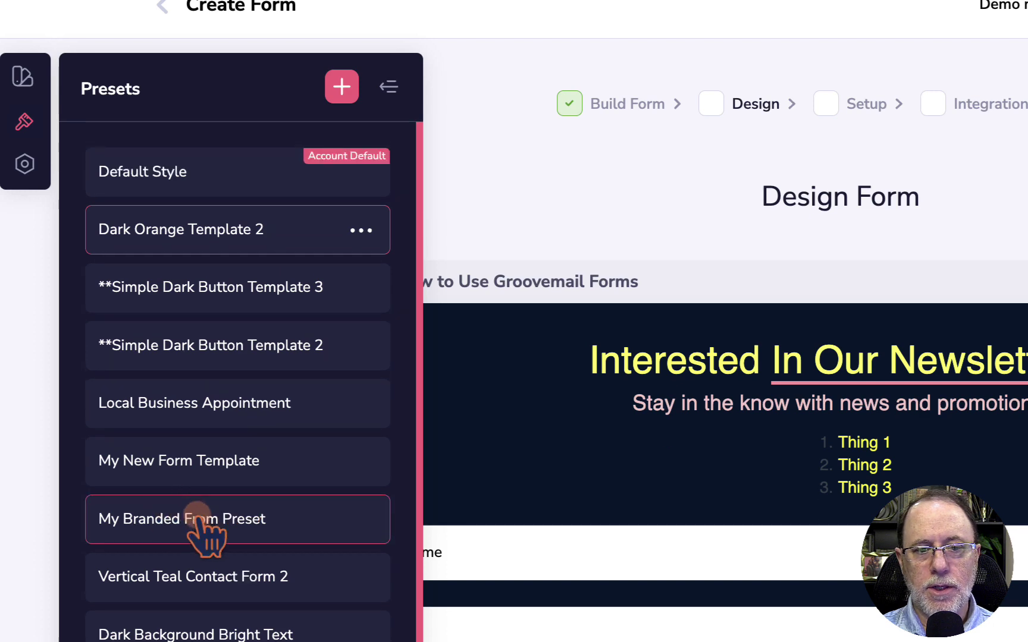
{"action": "left_click", "coordinate": [212, 515]}
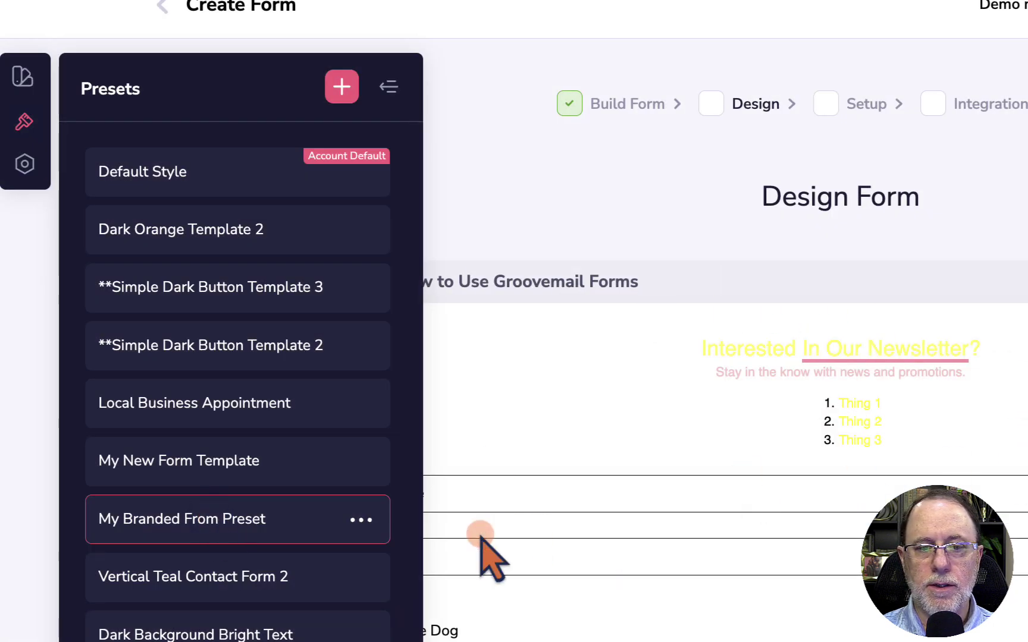
{"action": "left_click", "coordinate": [205, 344]}
{"action": "left_click", "coordinate": [191, 239]}
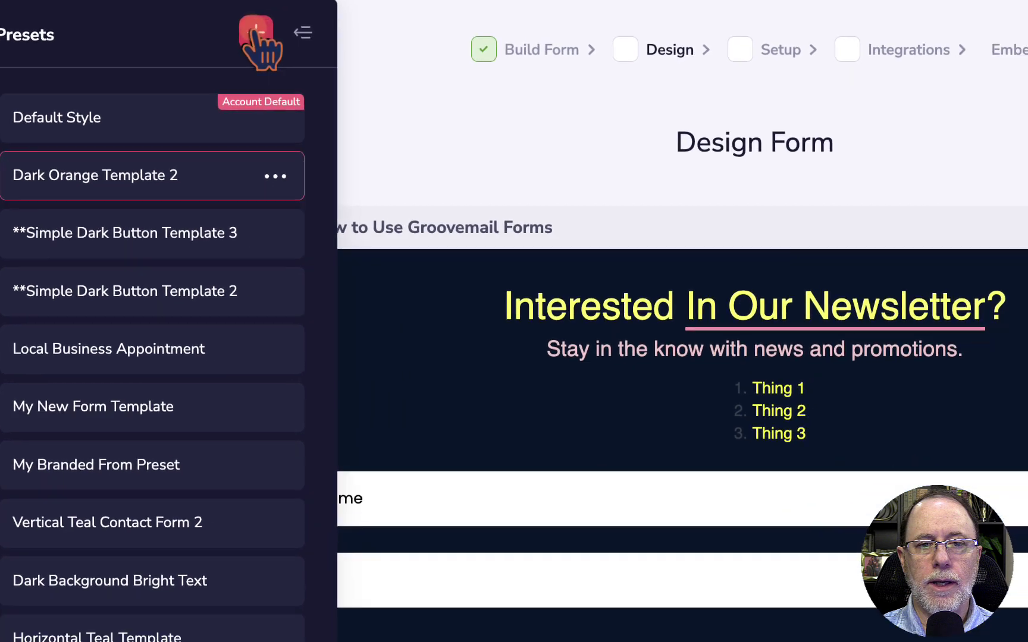
Create a new preset from scratch named "How to Use Groovemail Forms", and close the presets list
{"action": "left_click", "coordinate": [256, 33]}
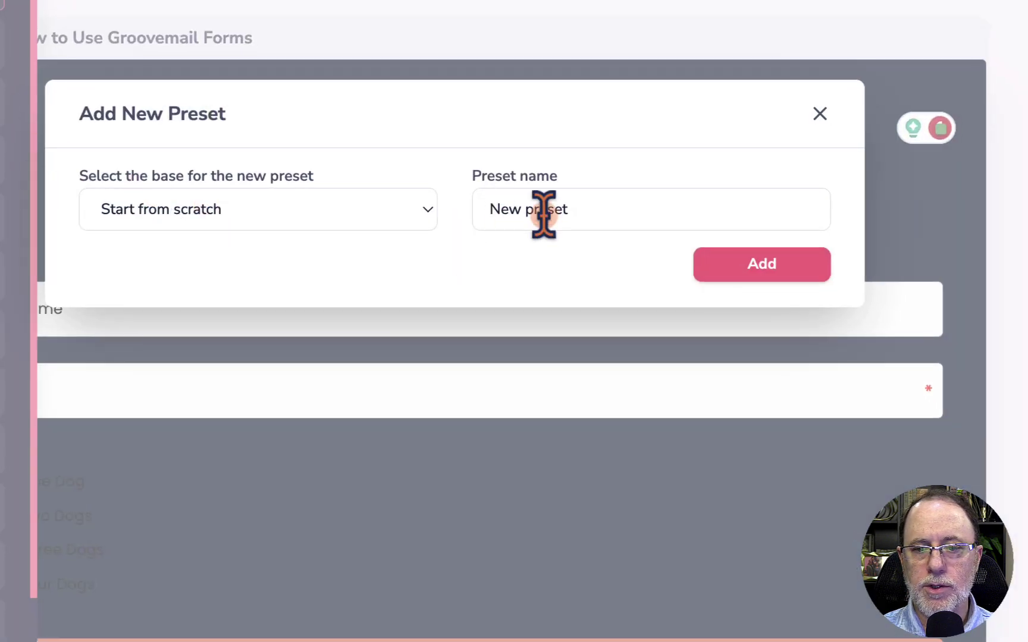
{"action": "triple_click", "coordinate": [542, 214]}
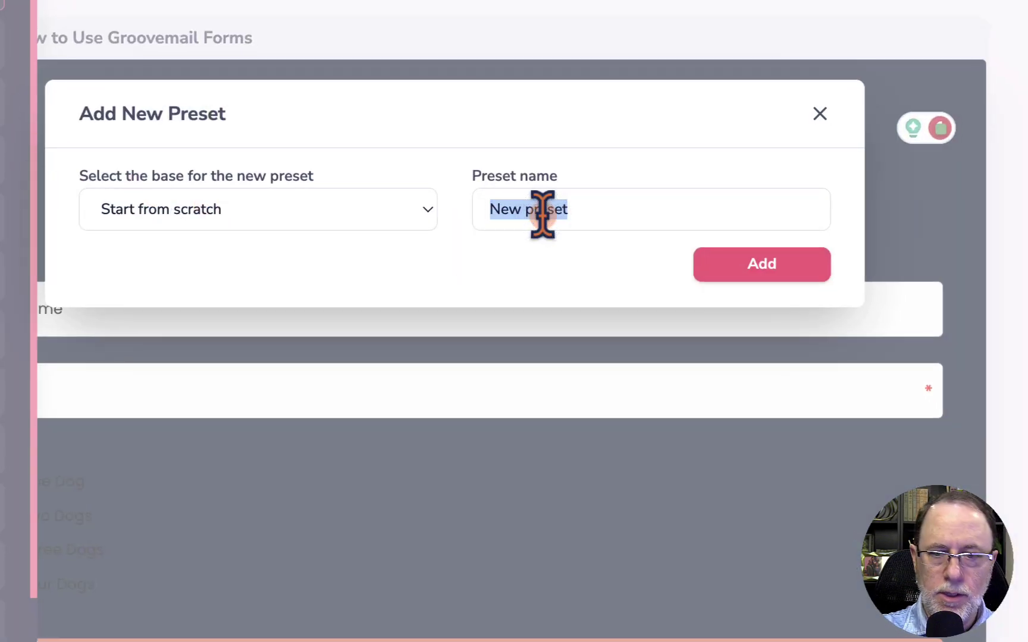
{"action": "type", "text": "How to Use Gro"}
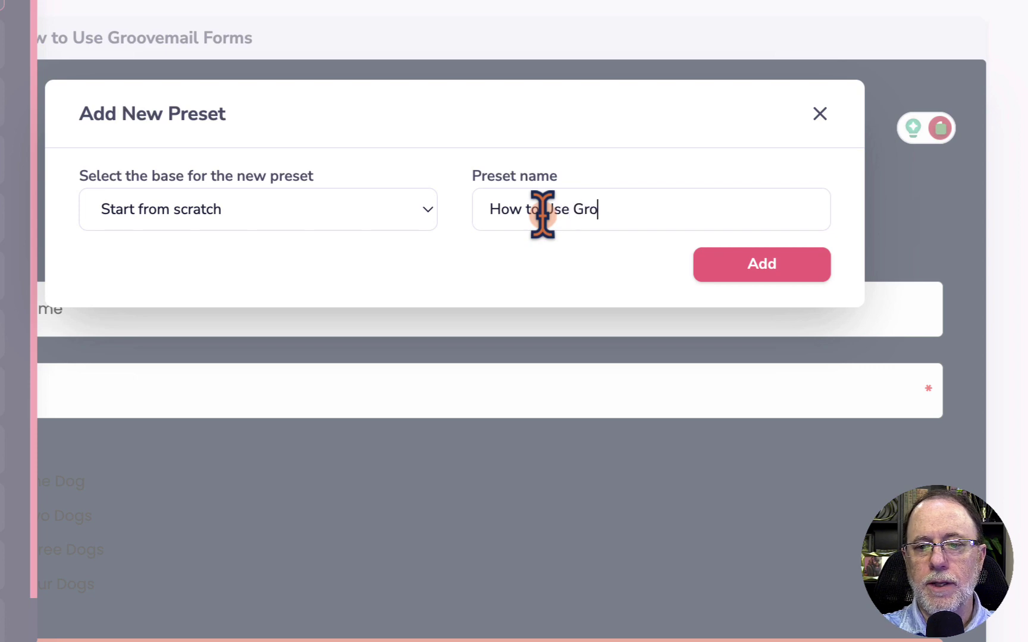
{"action": "left_click", "coordinate": [759, 266]}
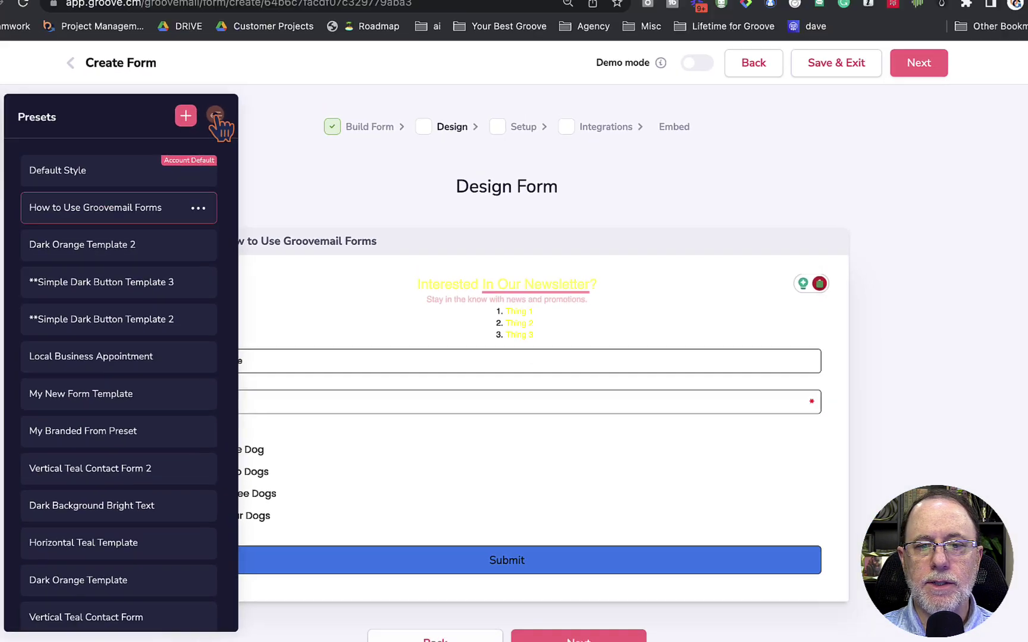
{"action": "left_click", "coordinate": [215, 115]}
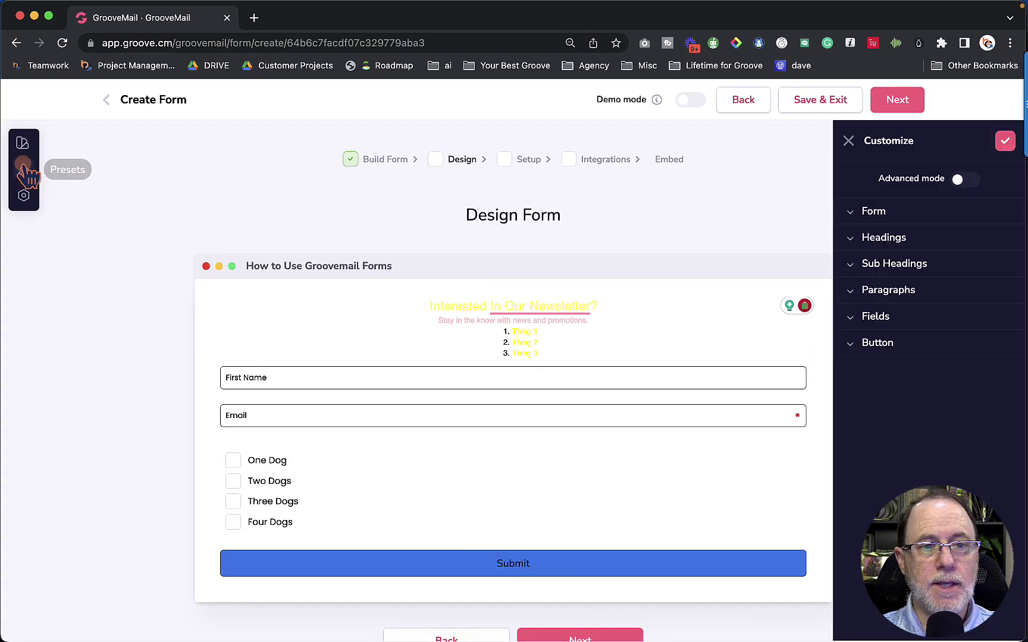
Look over the presets list and the form's layout, alignment, field label and preview width settings
{"action": "left_click", "coordinate": [24, 171]}
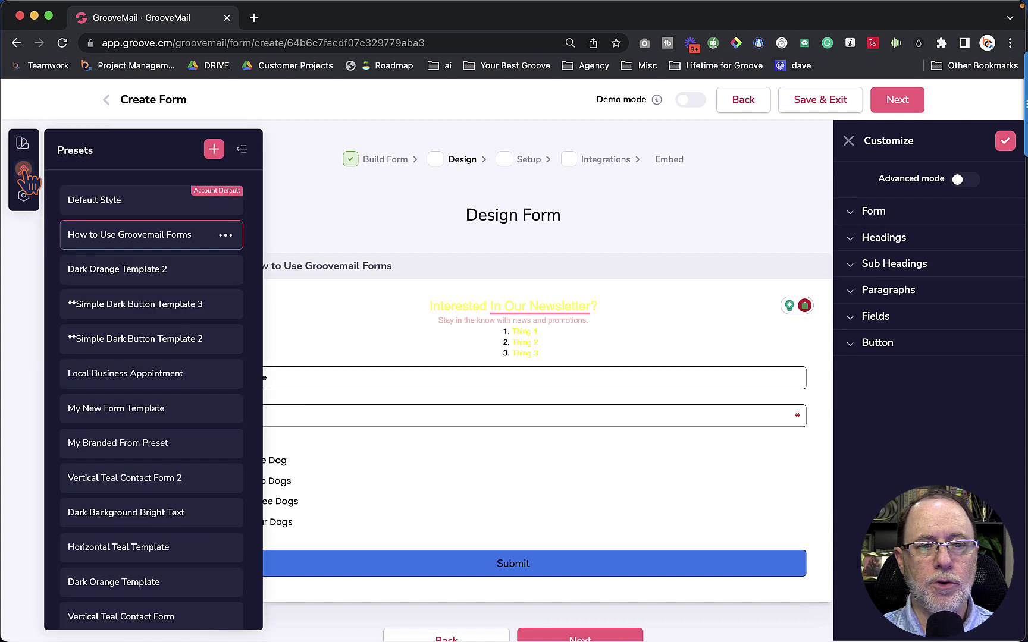
{"action": "left_click", "coordinate": [24, 195]}
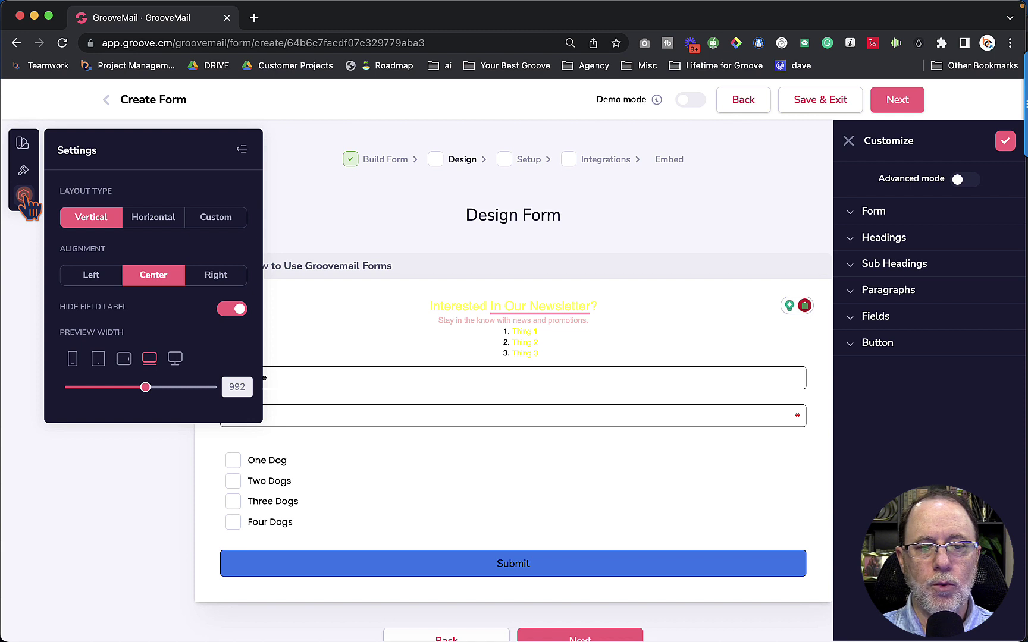
{"action": "left_click", "coordinate": [242, 148]}
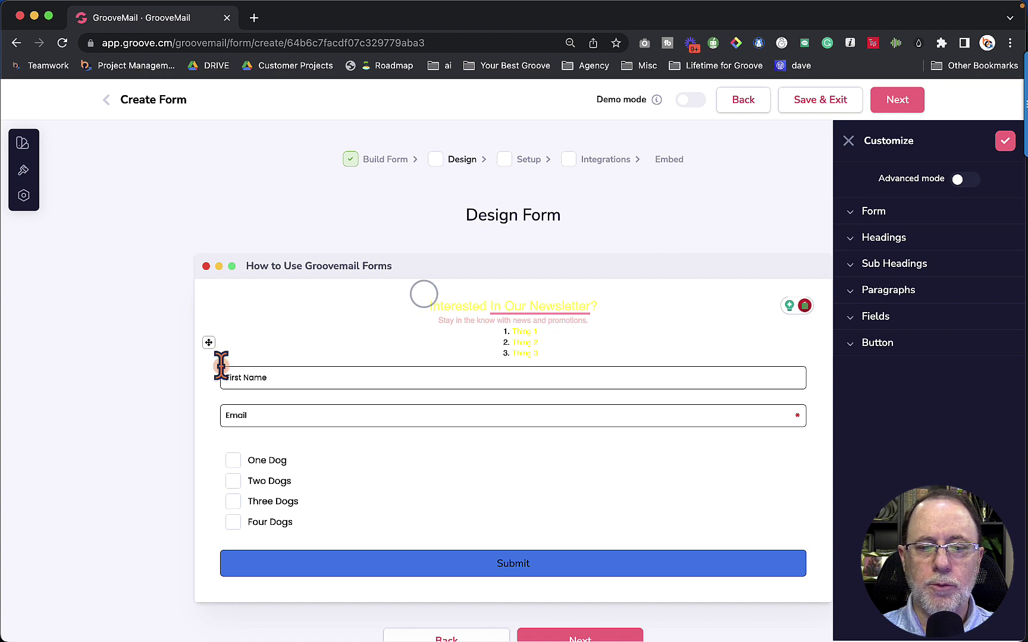
Set the form's general text color to white (#ffffff)
{"action": "left_click", "coordinate": [850, 211]}
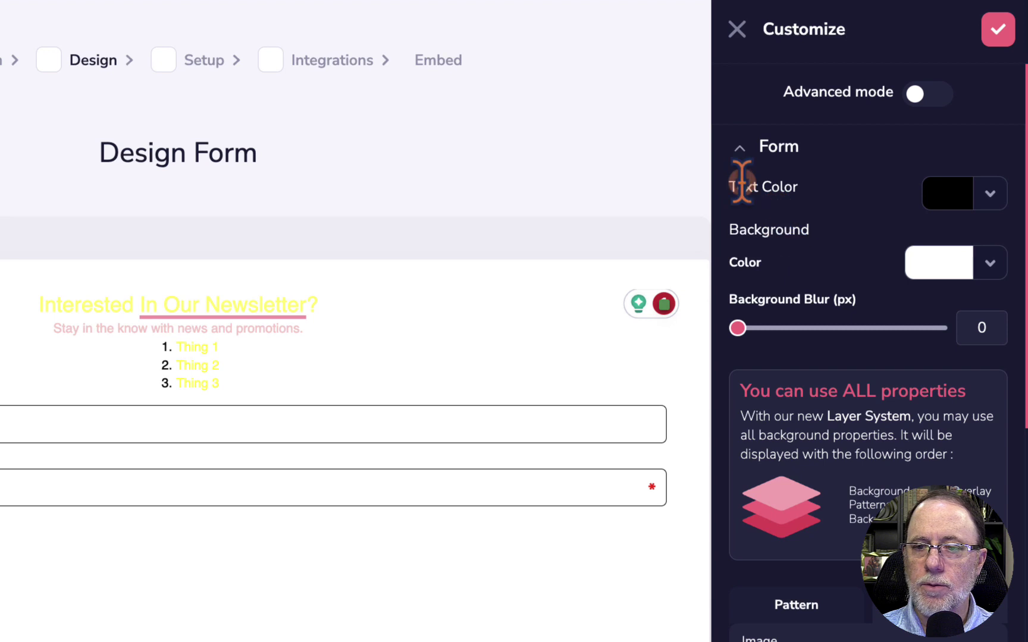
{"action": "left_click", "coordinate": [970, 195]}
{"action": "left_click", "coordinate": [990, 193]}
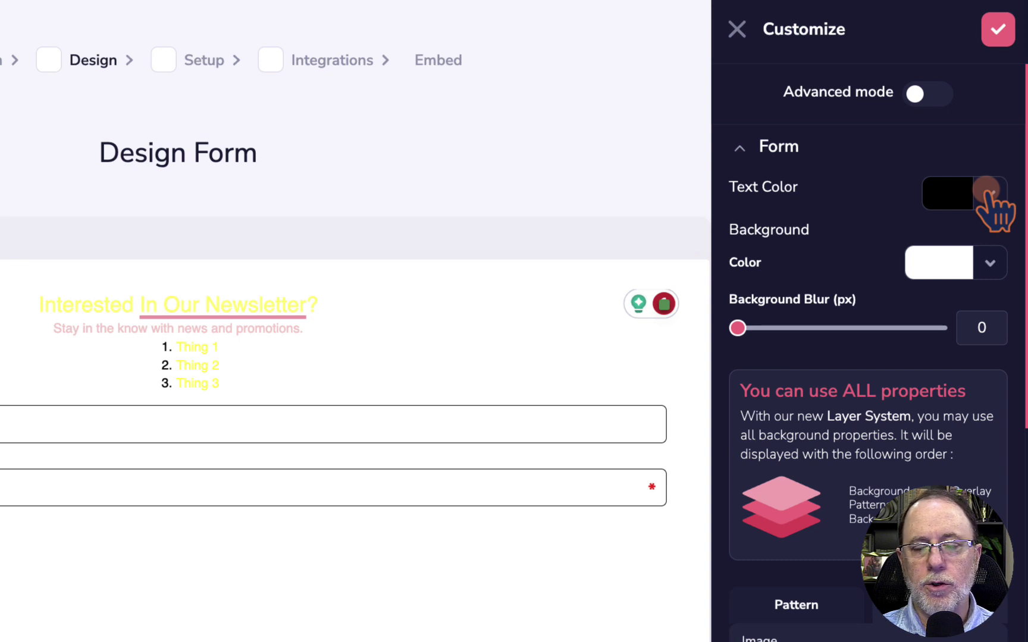
{"action": "left_click", "coordinate": [988, 192]}
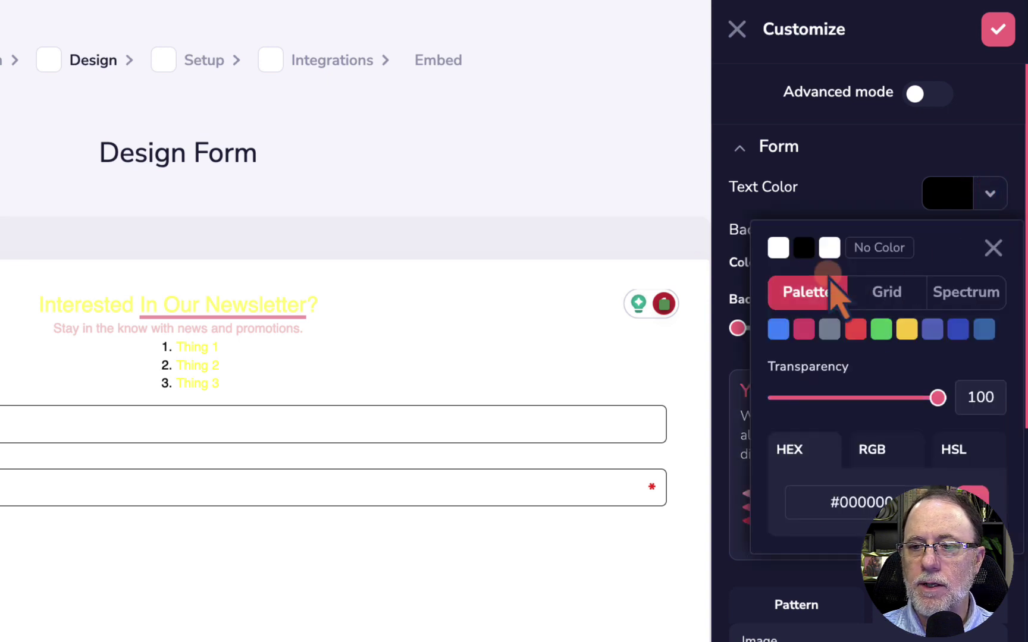
{"action": "left_click", "coordinate": [778, 249]}
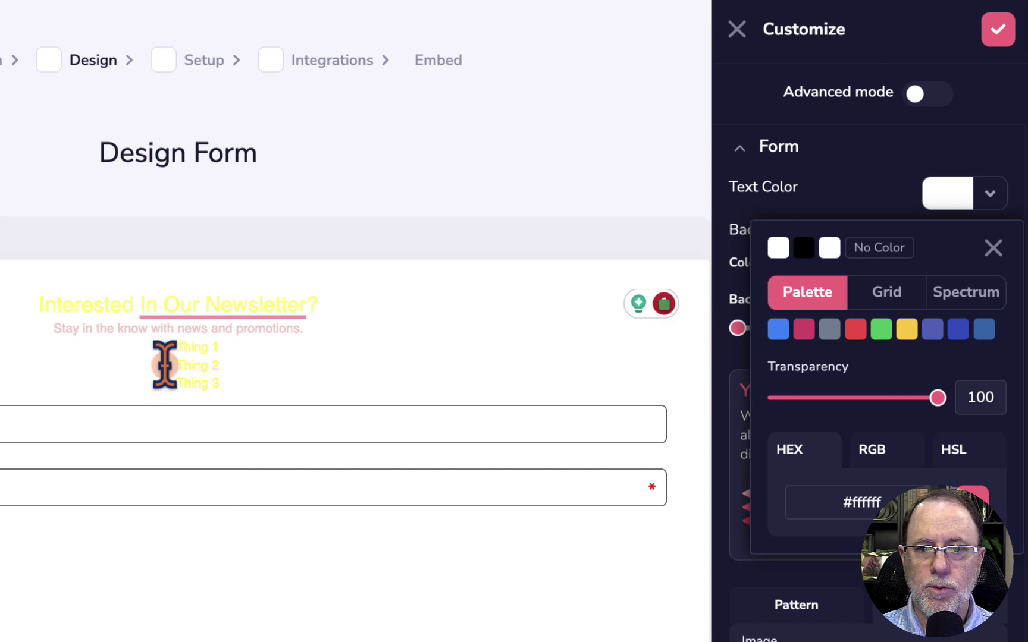
Check the text color choices for the selected "Interested In Our Newsletter?" heading, and close the color pickers without choosing one
{"action": "mouse_move", "coordinate": [38, 304]}
{"action": "left_mouse_down"}
{"action": "mouse_move", "coordinate": [326, 303]}
{"action": "mouse_move", "coordinate": [32, 301]}
{"action": "left_mouse_up"}
{"action": "left_click", "coordinate": [336, 303]}
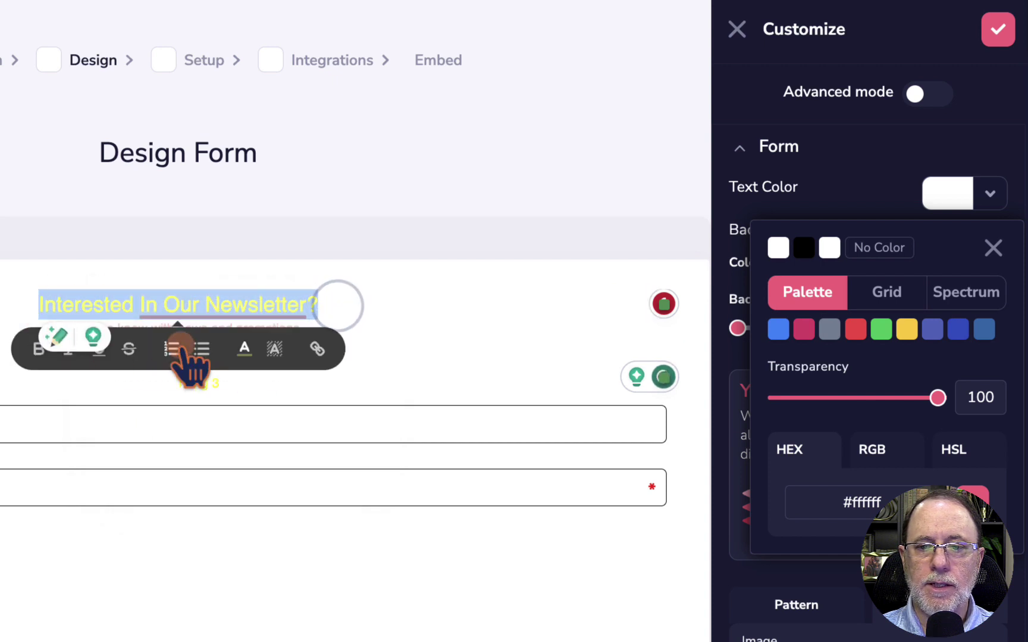
{"action": "left_click", "coordinate": [246, 344]}
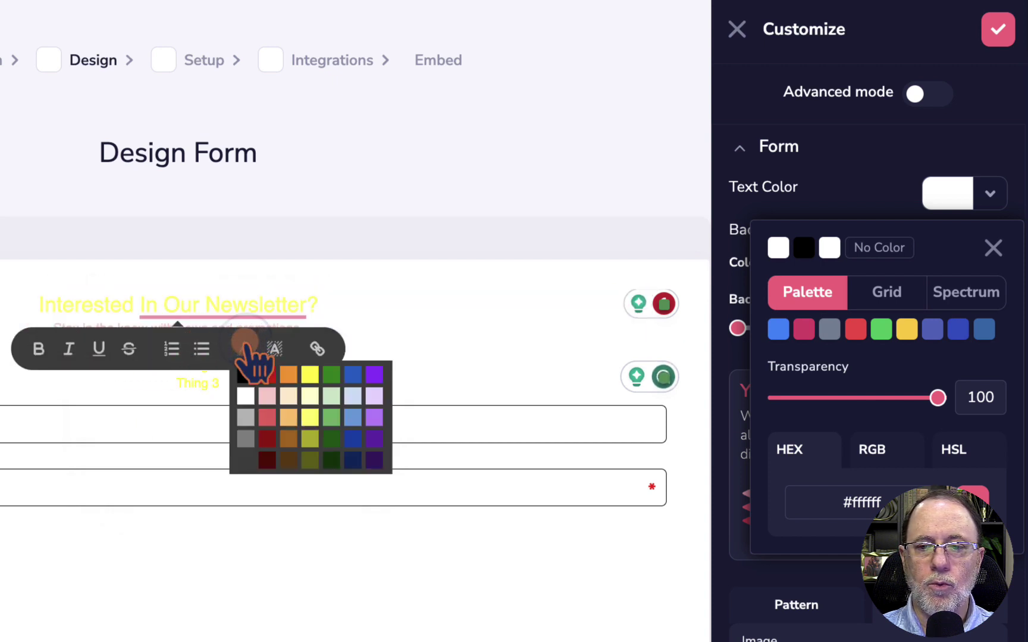
{"action": "left_click", "coordinate": [395, 299]}
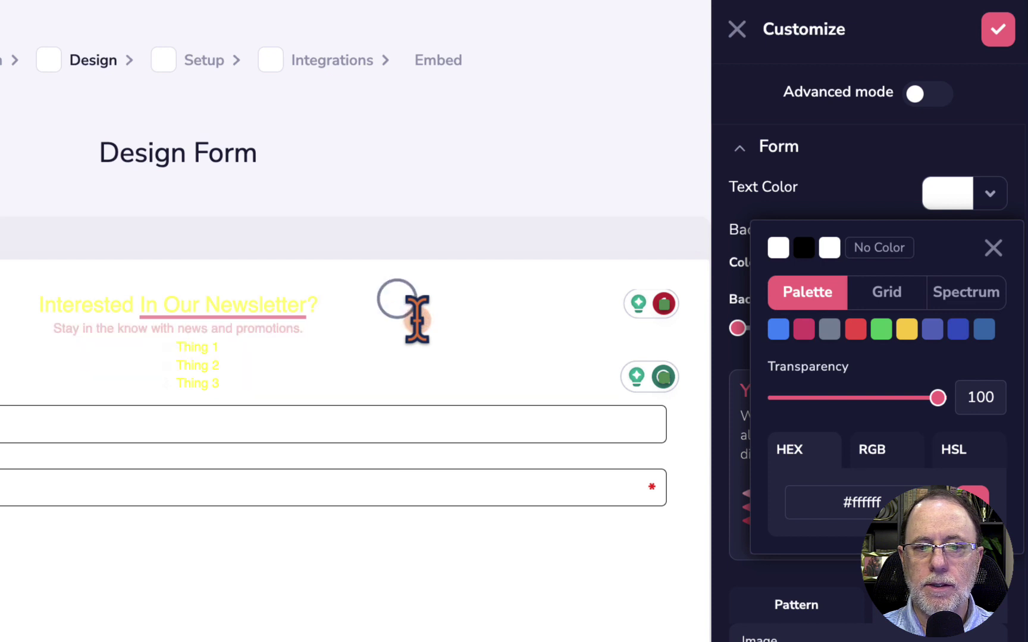
{"action": "left_click", "coordinate": [982, 193]}
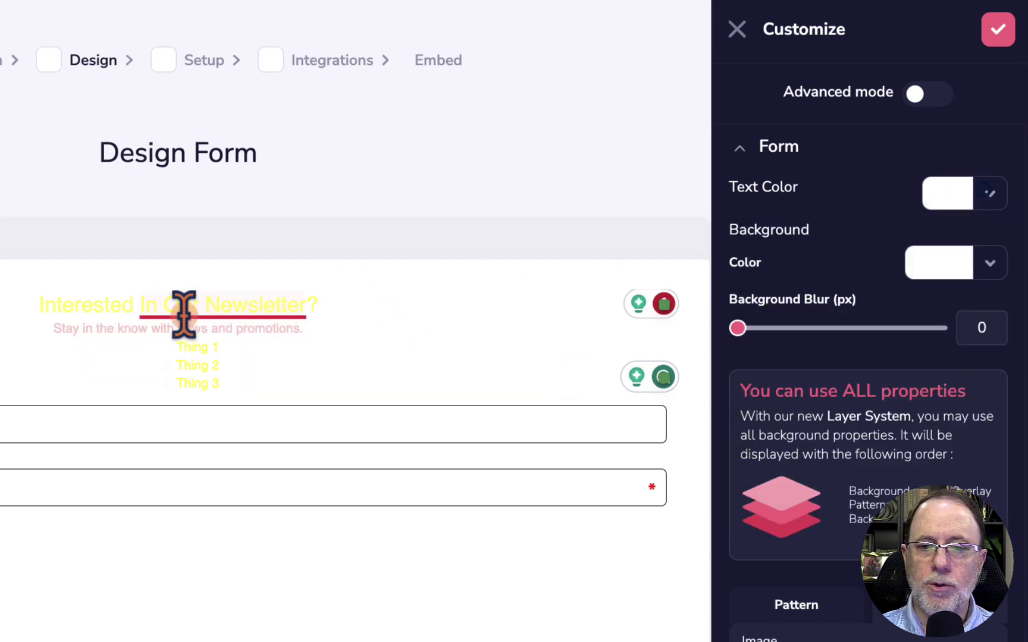
Set the form's background color to blue and close the color picker
{"action": "left_click_drag", "start_coordinate": [146, 355], "coordinate": [182, 385]}
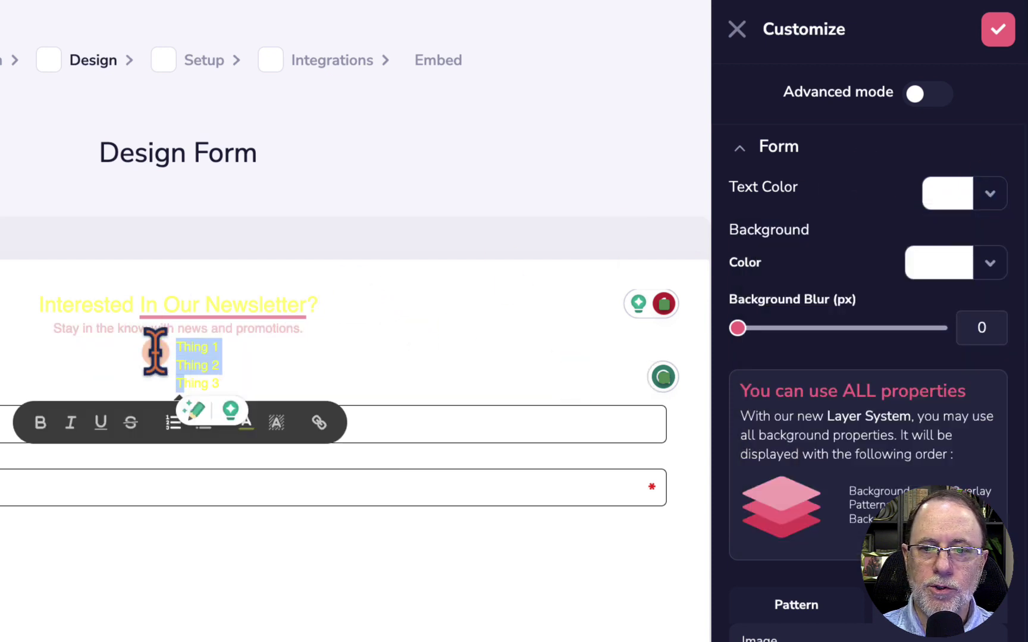
{"action": "left_click", "coordinate": [505, 291]}
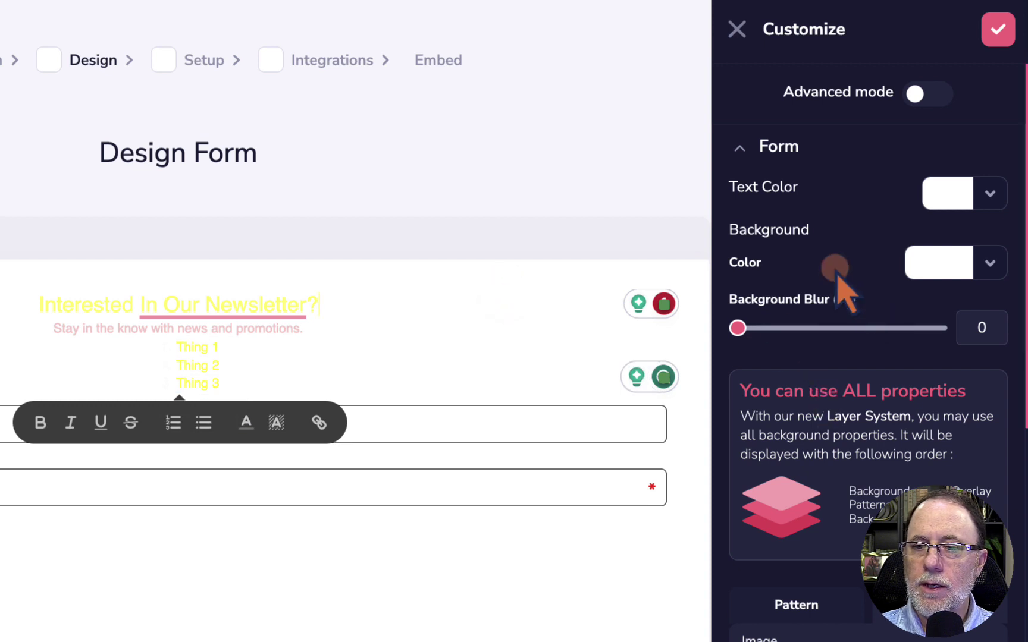
{"action": "scroll", "coordinate": [830, 261], "scroll_direction": "down", "scroll_amount": 2}
{"action": "scroll", "coordinate": [830, 262], "scroll_direction": "up", "scroll_amount": 1}
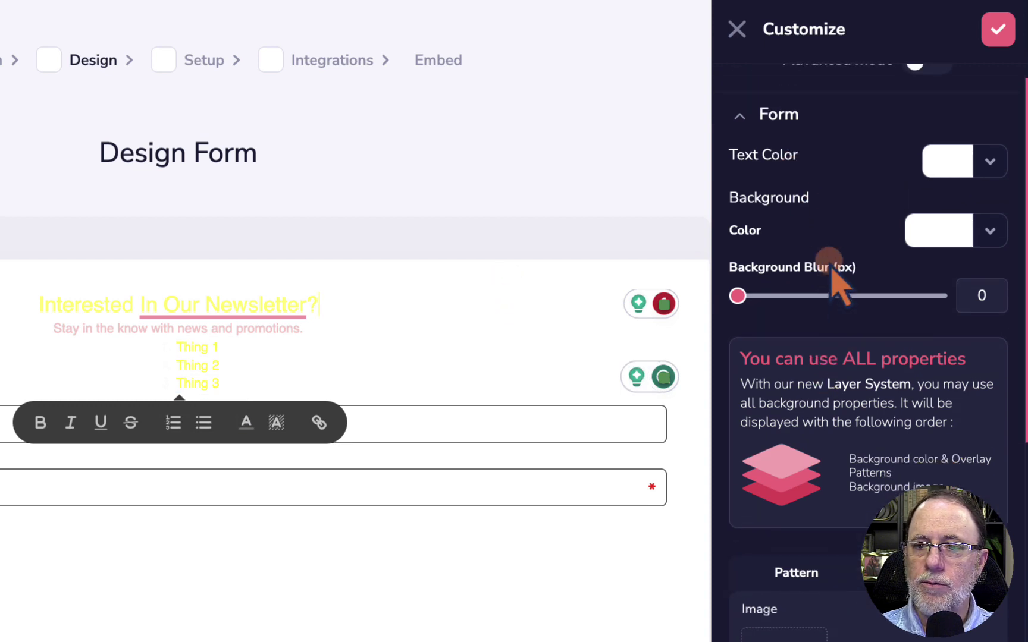
{"action": "left_click", "coordinate": [964, 226]}
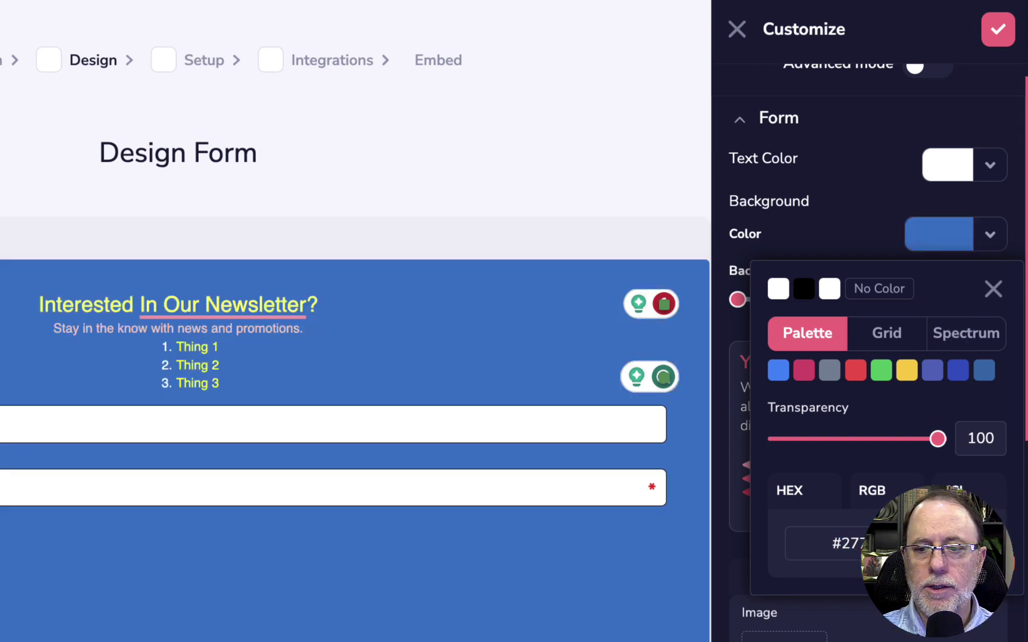
{"action": "left_click", "coordinate": [993, 289]}
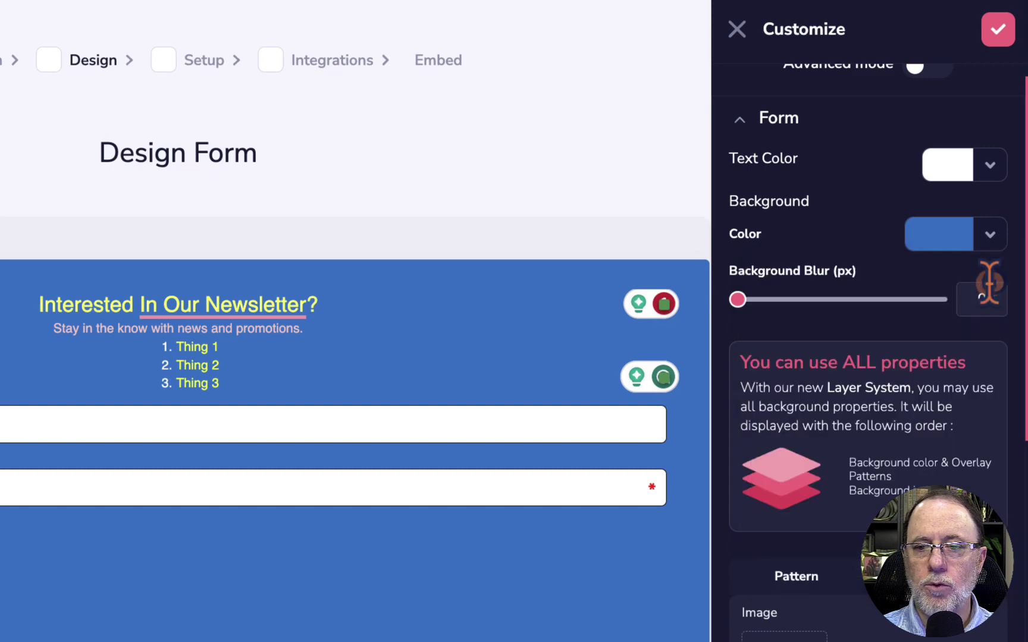
Look over the form's background image, pattern, spacing and border settings, and the Headings text settings
{"action": "scroll", "coordinate": [892, 333], "scroll_direction": "down", "scroll_amount": 3}
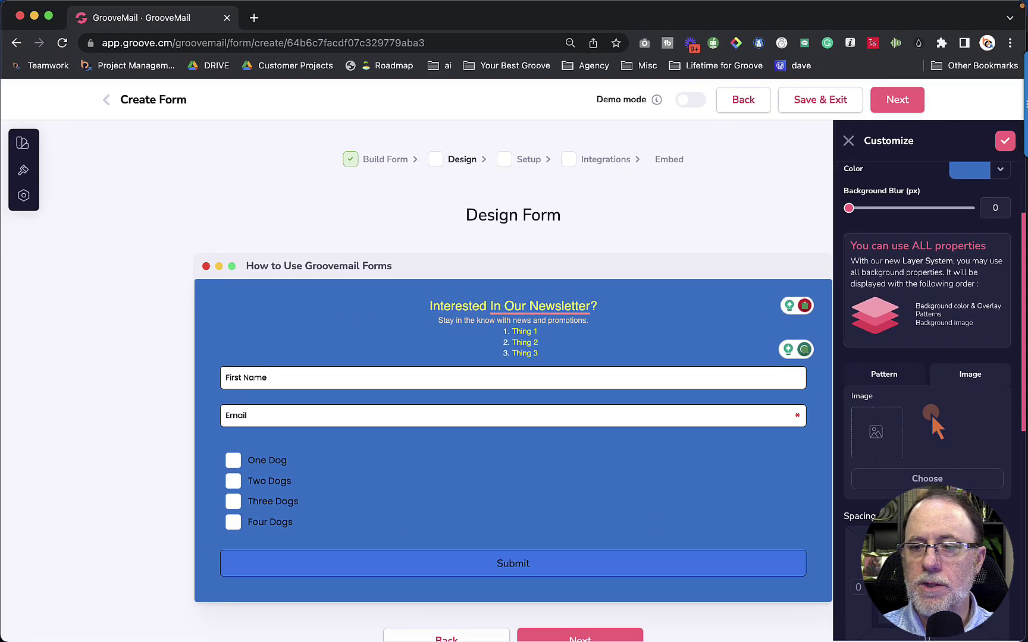
{"action": "scroll", "coordinate": [907, 447], "scroll_direction": "down", "scroll_amount": 1}
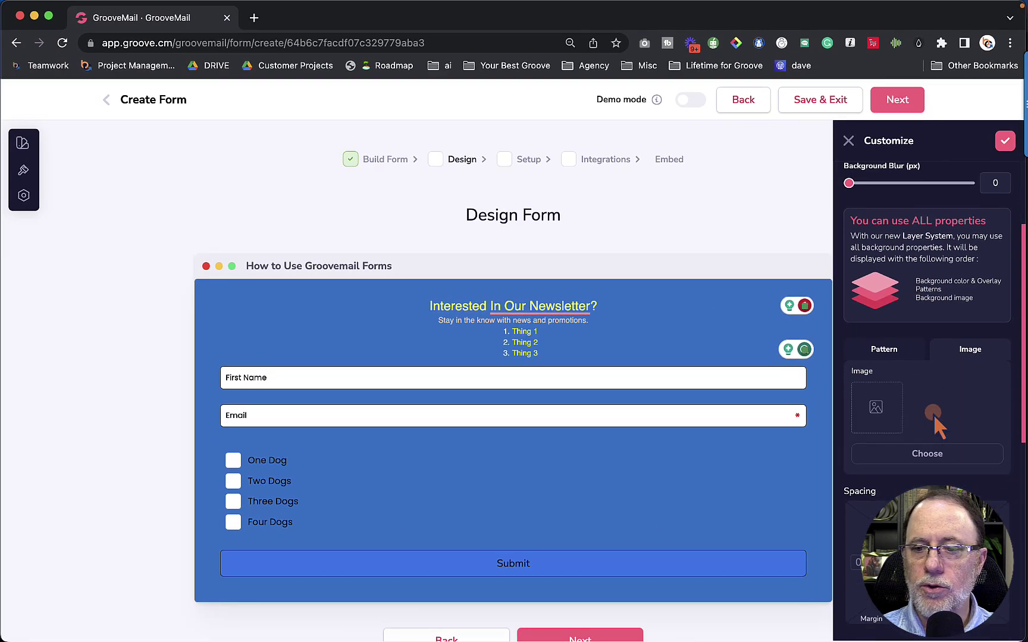
{"action": "scroll", "coordinate": [881, 431], "scroll_direction": "up", "scroll_amount": 2}
{"action": "left_click", "coordinate": [907, 402]}
{"action": "scroll", "coordinate": [930, 426], "scroll_direction": "down", "scroll_amount": 8}
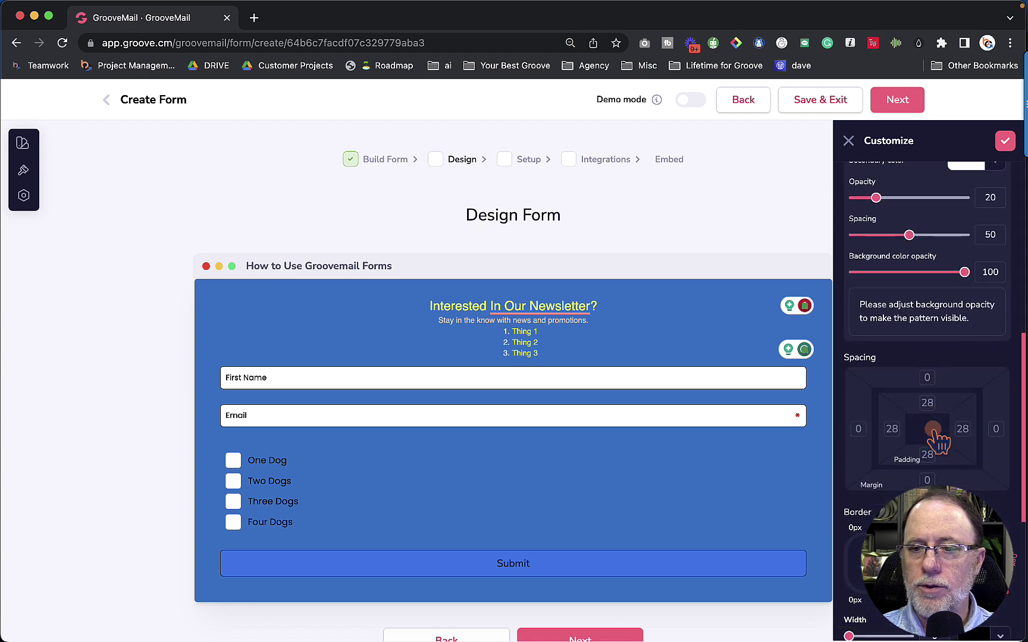
{"action": "scroll", "coordinate": [866, 333], "scroll_direction": "down", "scroll_amount": 6}
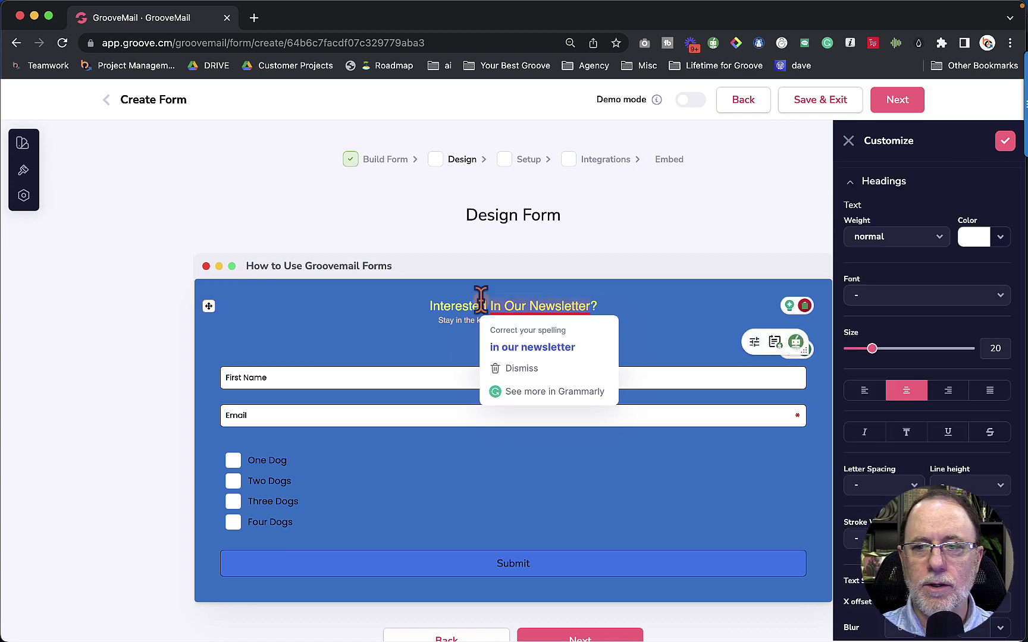
Close the design customization, return to the Build Form stage, and delete the form's heading, subheading and numbered list
{"action": "left_click", "coordinate": [850, 142]}
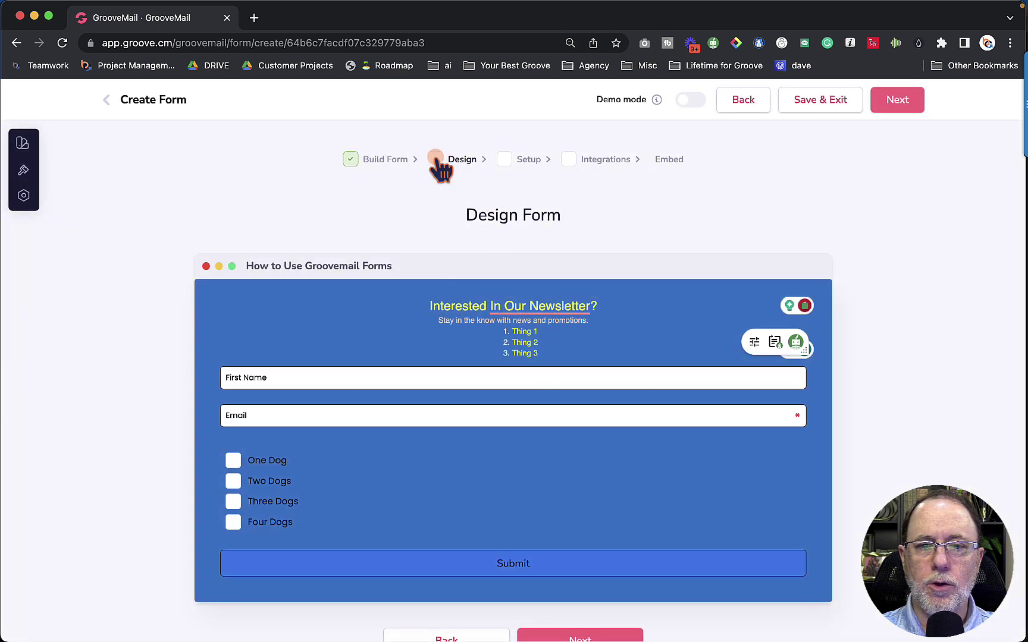
{"action": "left_click", "coordinate": [392, 158]}
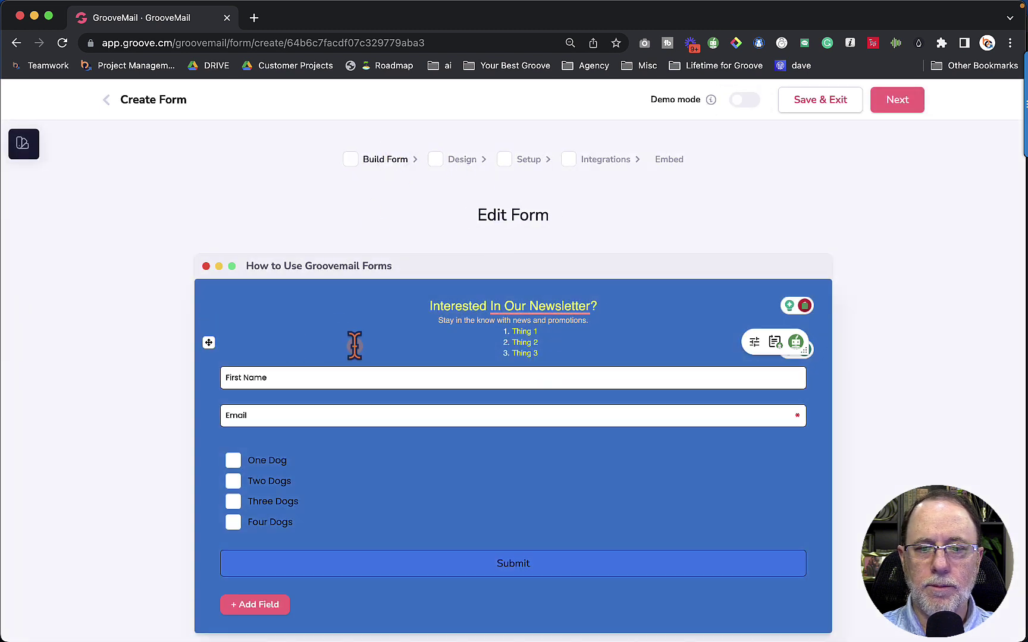
{"action": "left_click", "coordinate": [231, 310]}
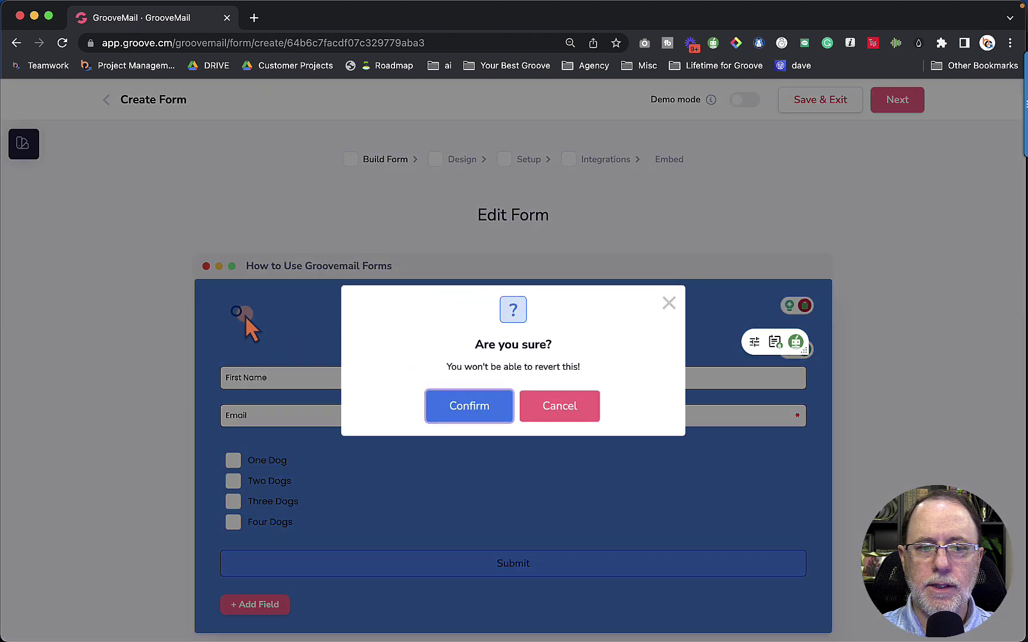
{"action": "key", "text": "Return"}
{"action": "left_click", "coordinate": [230, 343]}
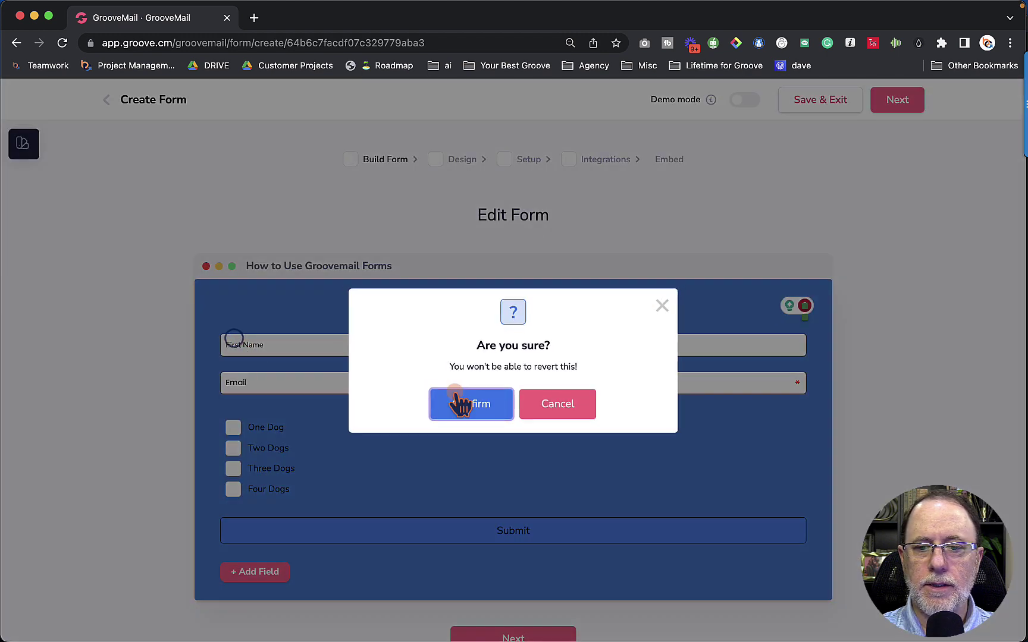
{"action": "left_click", "coordinate": [458, 399]}
{"action": "mouse_move", "coordinate": [556, 300]}
{"action": "left_click", "coordinate": [231, 326]}
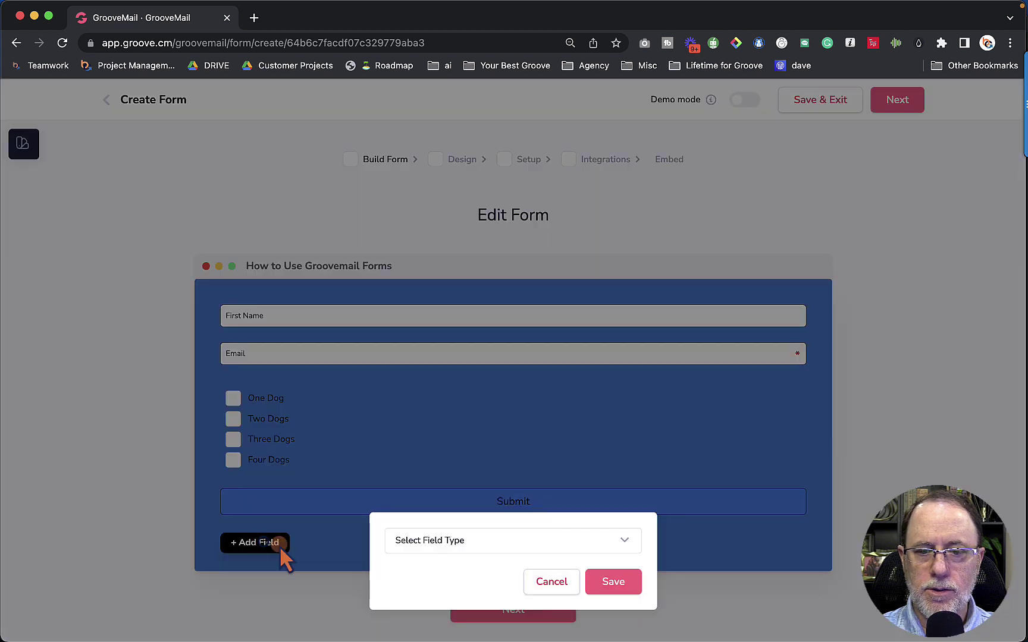
Add a Heading field to the form
{"action": "left_click", "coordinate": [458, 540]}
{"action": "scroll", "coordinate": [505, 452], "scroll_direction": "down", "scroll_amount": 10}
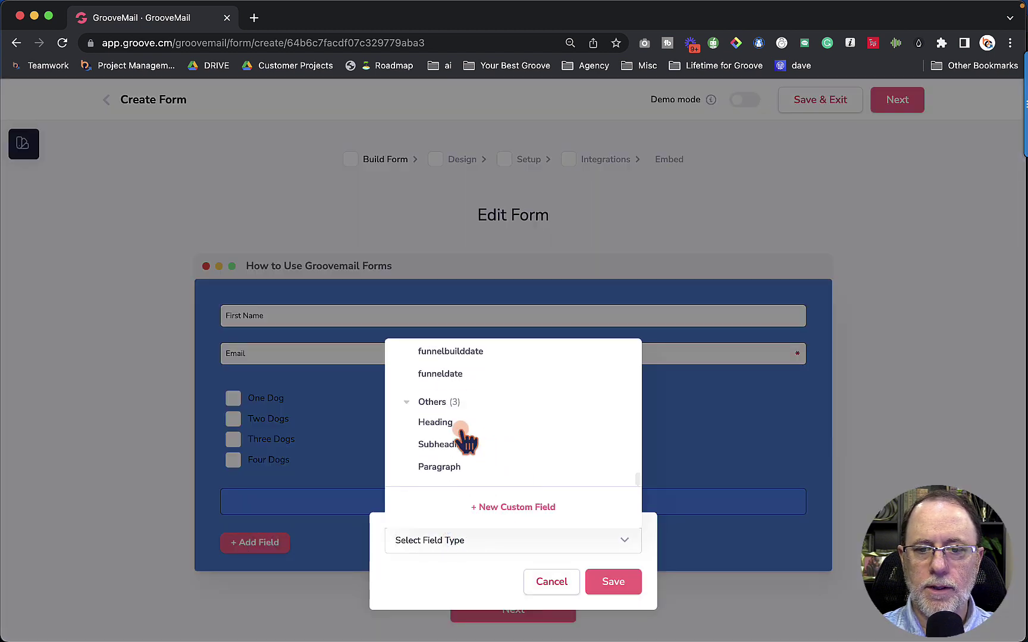
{"action": "left_click", "coordinate": [440, 422]}
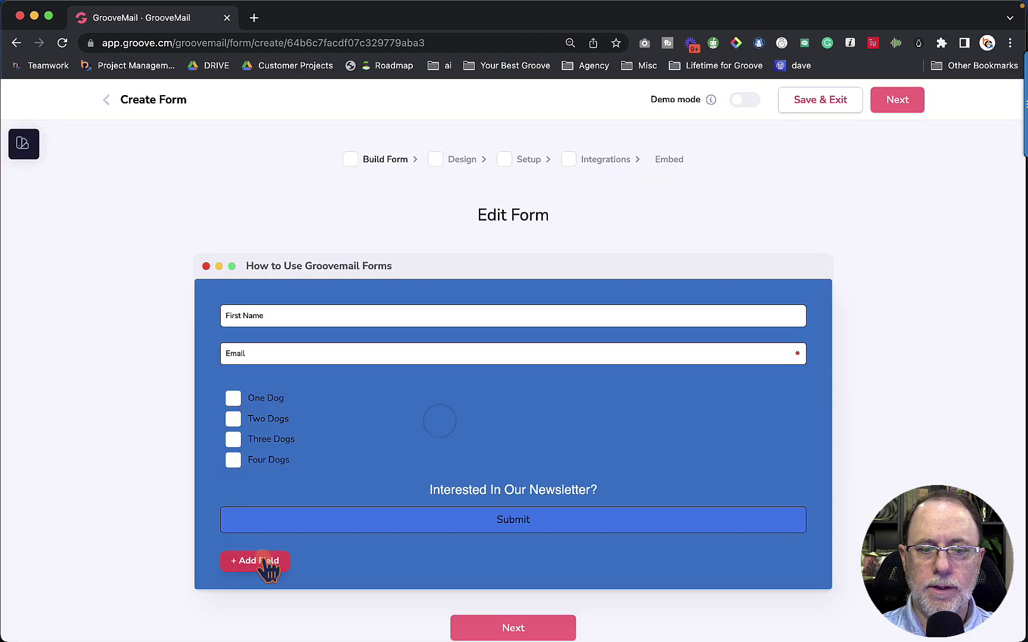
Add a Subheading field, and move the heading and subheading above the First Name field
{"action": "left_click", "coordinate": [263, 561]}
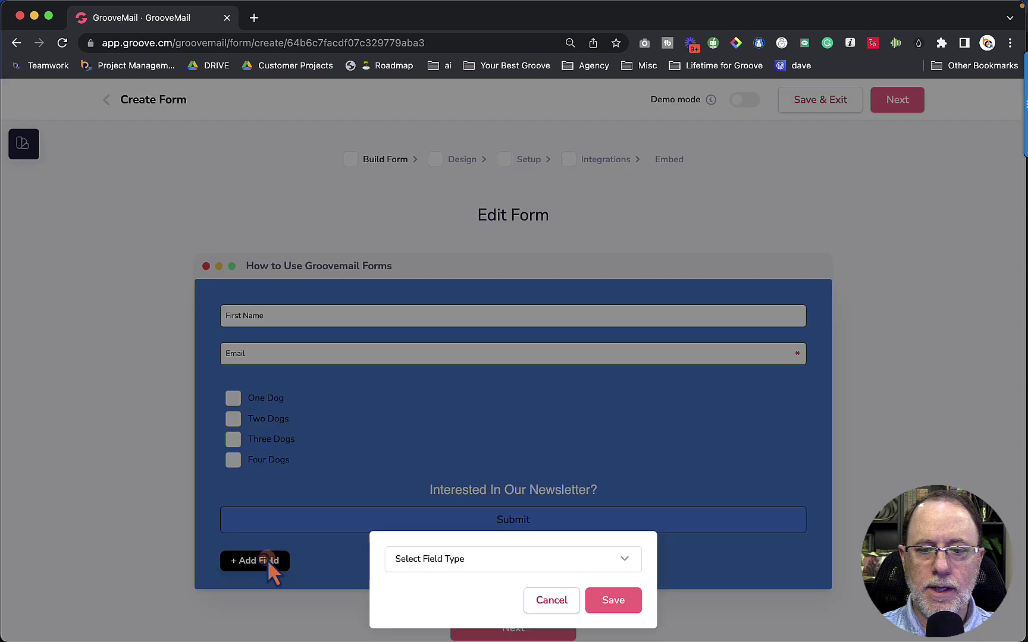
{"action": "left_click", "coordinate": [465, 559]}
{"action": "scroll", "coordinate": [486, 476], "scroll_direction": "down", "scroll_amount": 10}
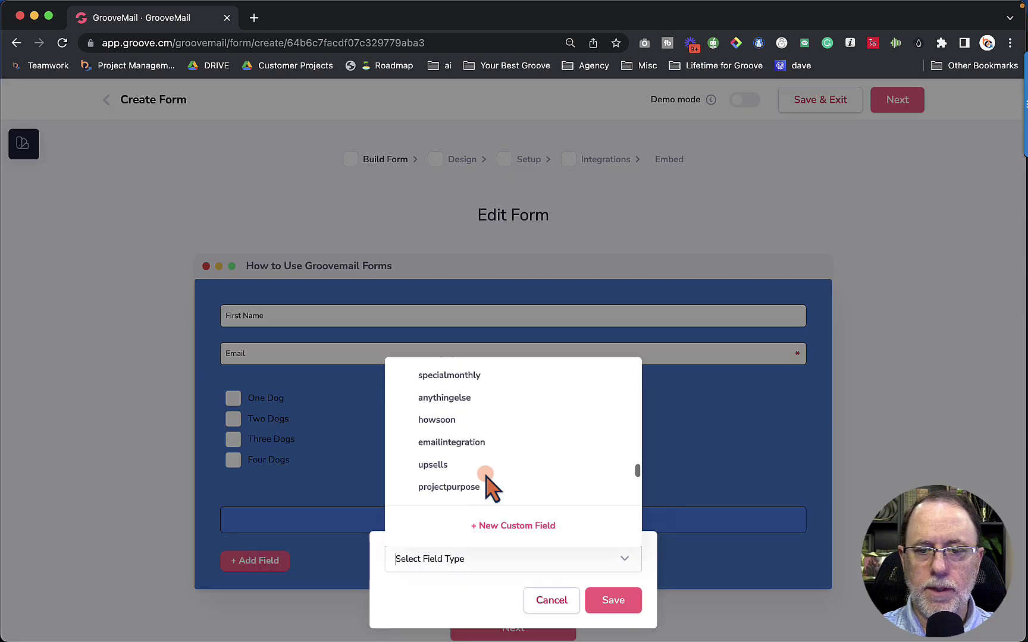
{"action": "left_click", "coordinate": [443, 465]}
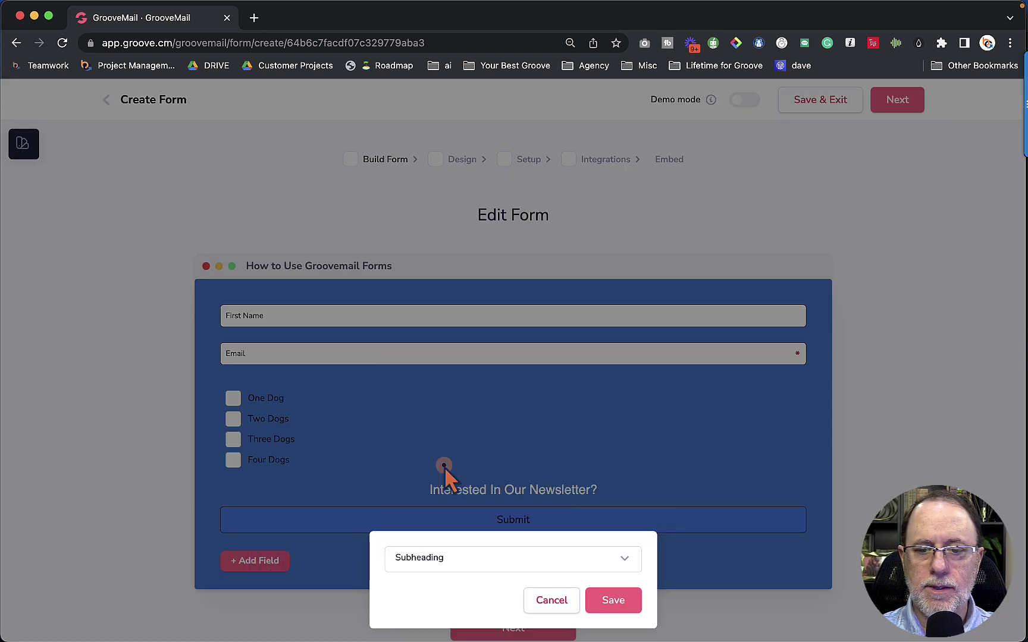
{"action": "left_click", "coordinate": [613, 600]}
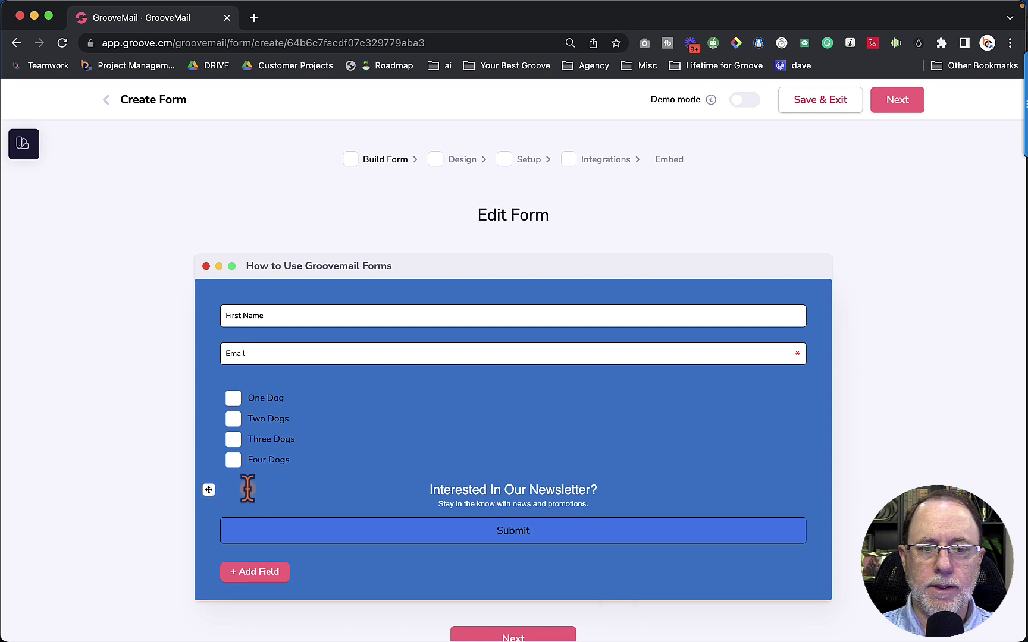
{"action": "left_click_drag", "start_coordinate": [214, 491], "coordinate": [234, 333]}
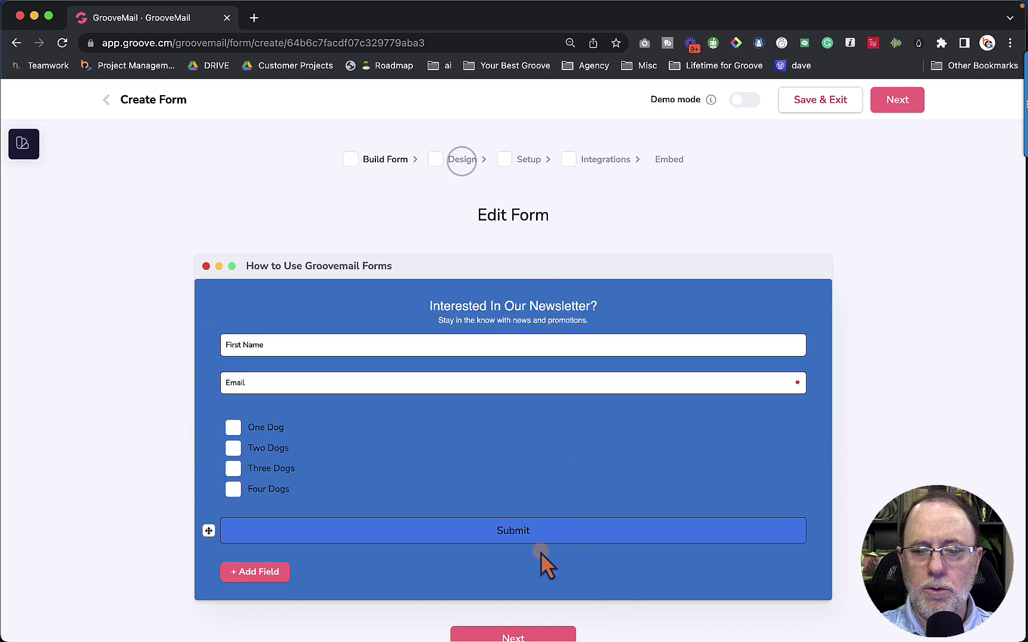
Go on to the Design stage and open the Headings customization settings
{"action": "left_click", "coordinate": [531, 635]}
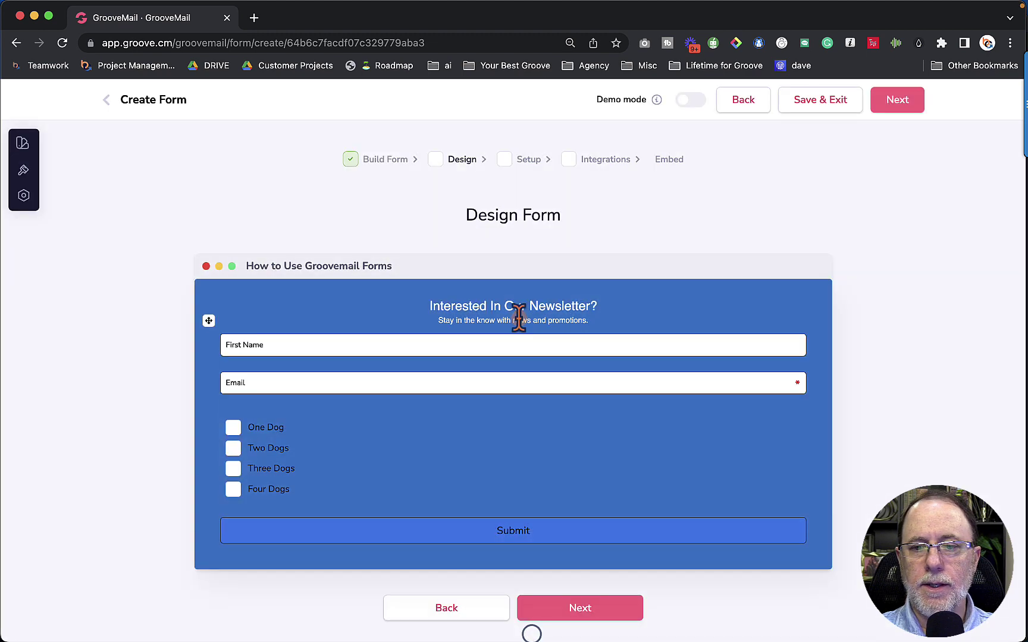
{"action": "left_click", "coordinate": [614, 304]}
{"action": "left_click", "coordinate": [863, 239]}
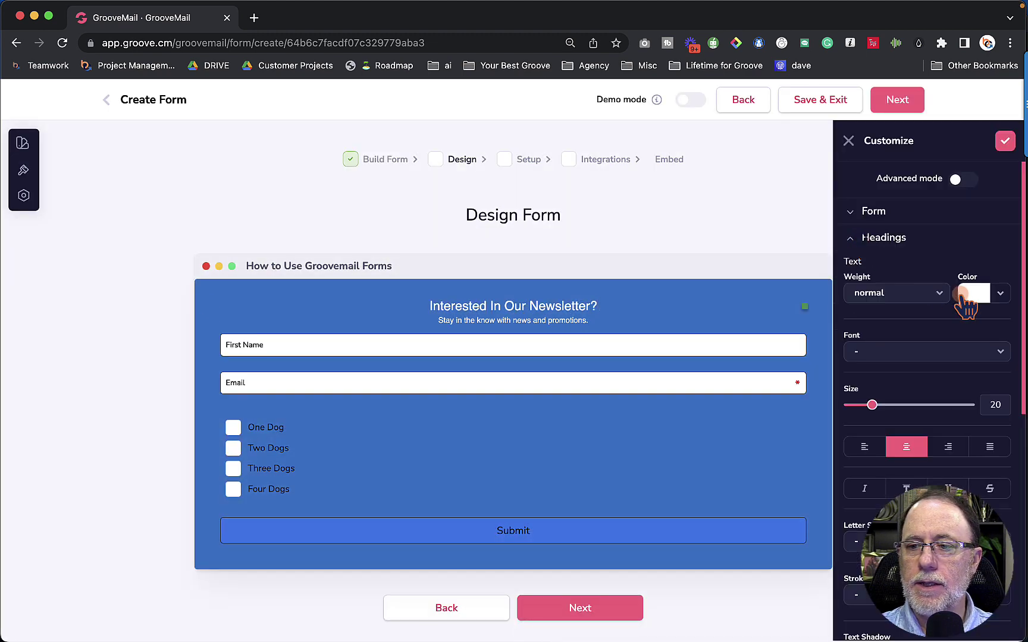
Try green (#18cd5e) as the headings' text color, and set it back to white (#ffffff)
{"action": "left_click", "coordinate": [1001, 294]}
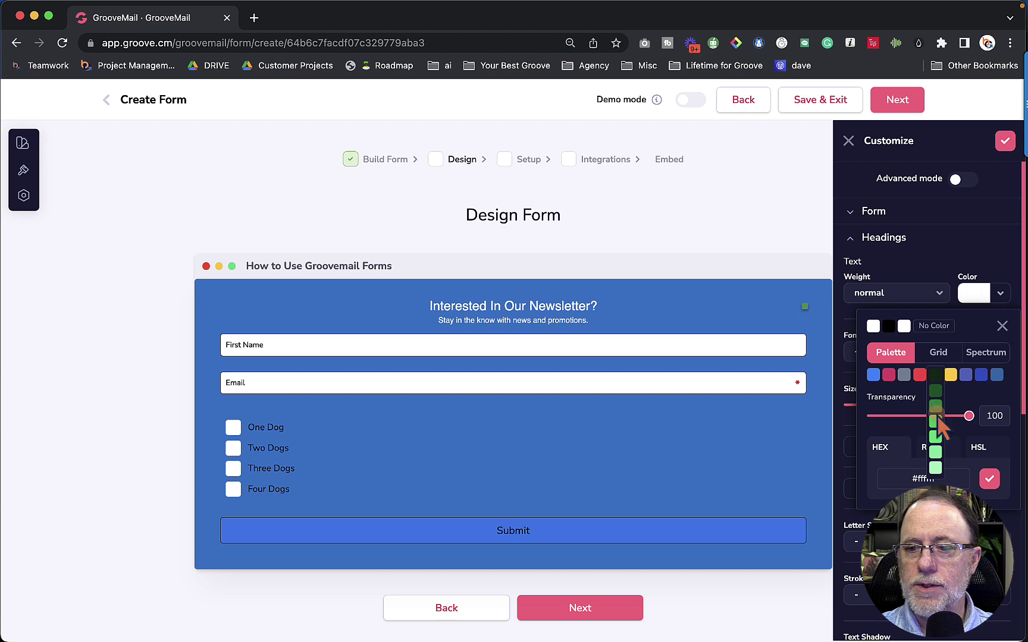
{"action": "left_click", "coordinate": [935, 375]}
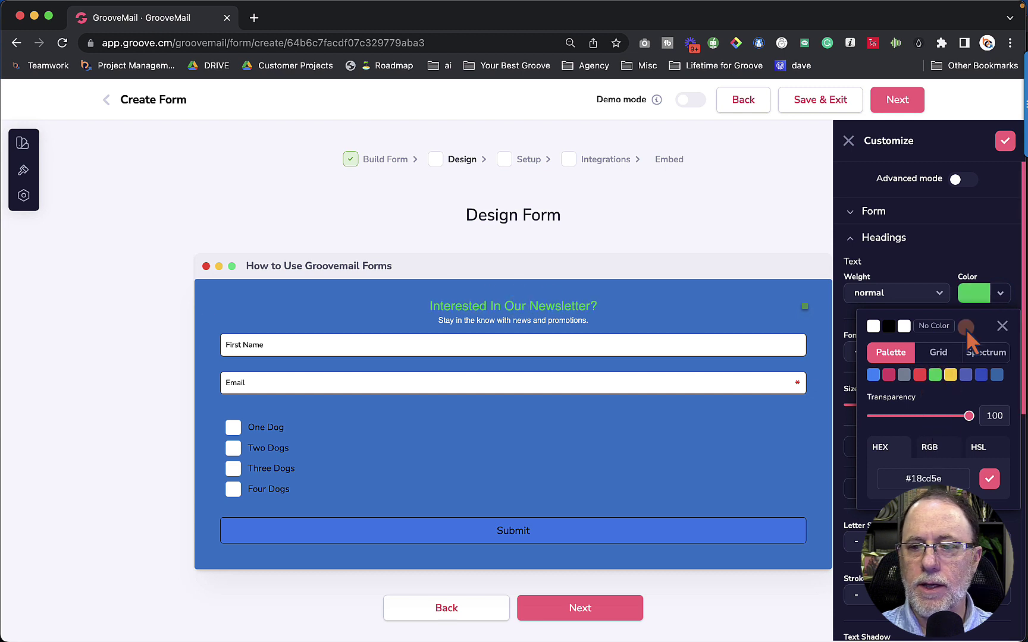
{"action": "left_click", "coordinate": [873, 326]}
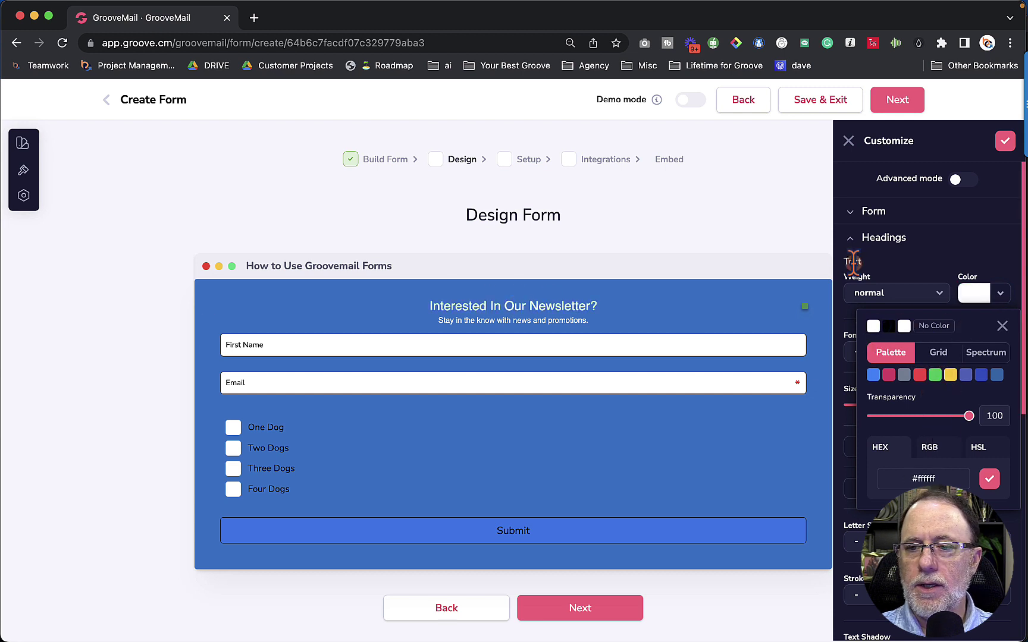
Set the headings' text size to 30 and collapse the Headings settings
{"action": "left_click", "coordinate": [849, 240]}
{"action": "left_click", "coordinate": [849, 240]}
{"action": "left_click_drag", "start_coordinate": [873, 404], "coordinate": [884, 405]}
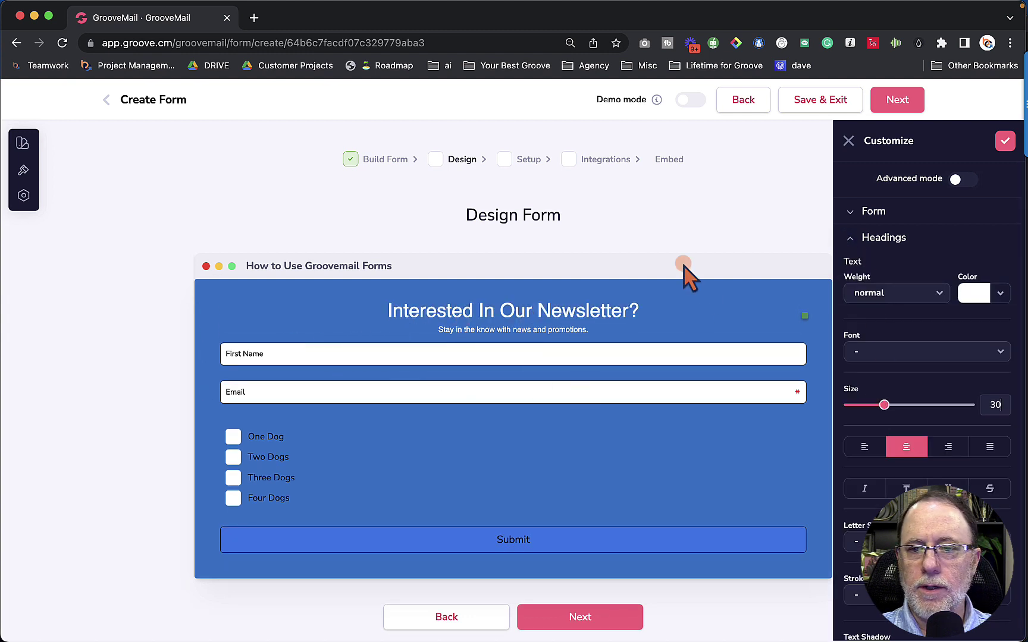
{"action": "left_click", "coordinate": [850, 240]}
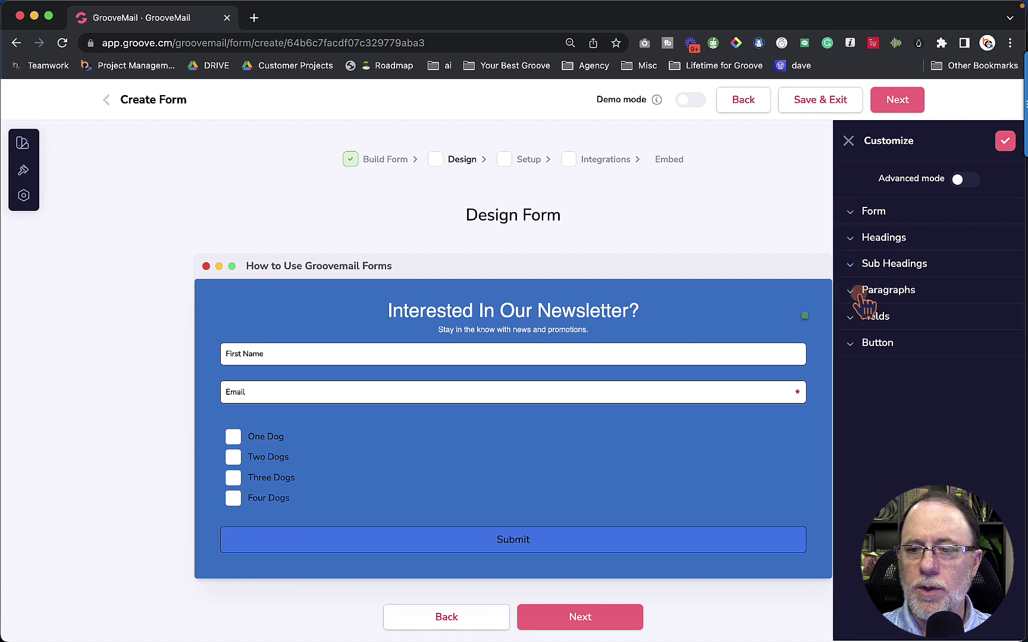
Open the Fields customization settings, clear the fields' background color and set it back to white
{"action": "left_click", "coordinate": [852, 320]}
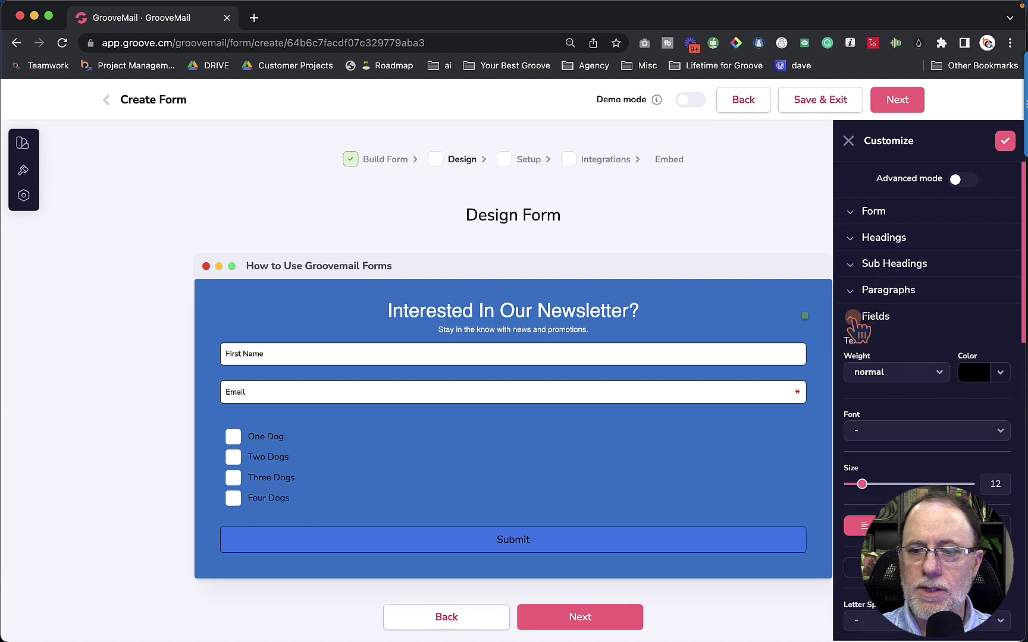
{"action": "scroll", "coordinate": [941, 479], "scroll_direction": "down", "scroll_amount": 10}
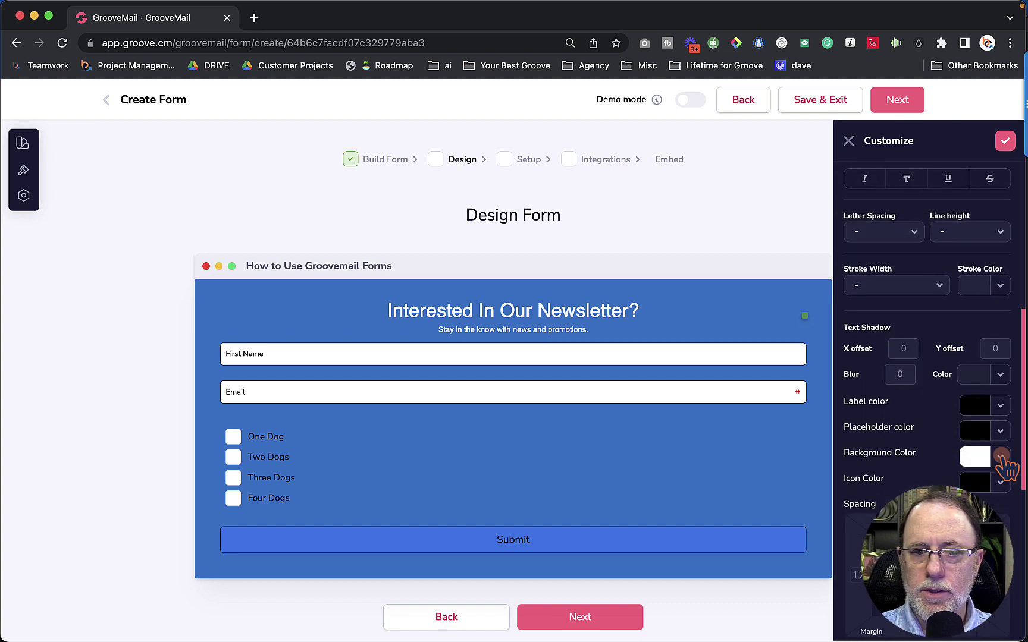
{"action": "left_click", "coordinate": [1001, 457]}
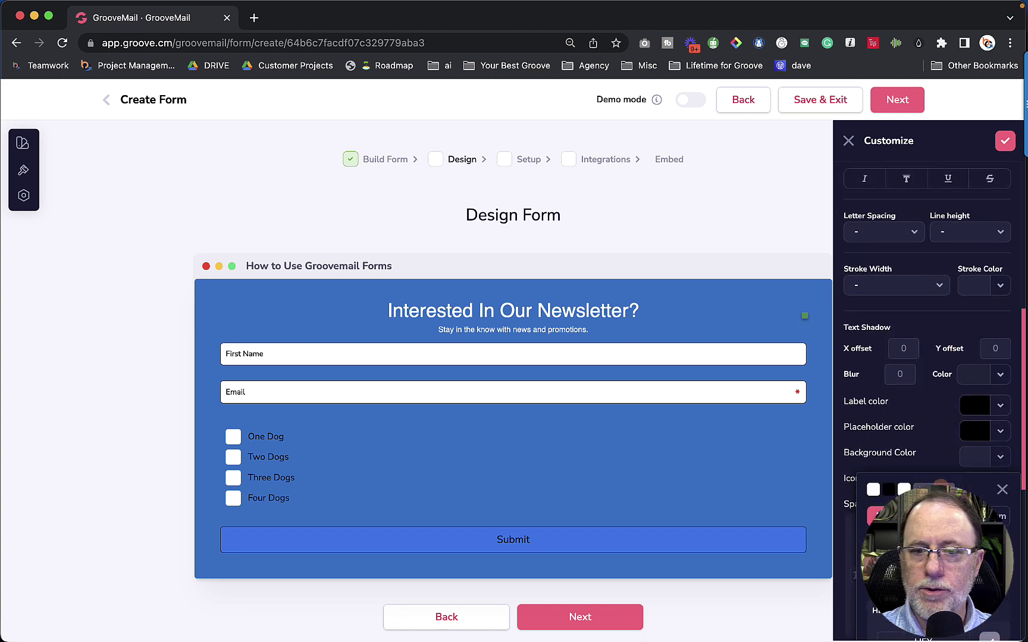
{"action": "left_click", "coordinate": [872, 489]}
Dismiss the "hello" alert and set the fields' text size to 14
{"action": "scroll", "coordinate": [931, 316], "scroll_direction": "up", "scroll_amount": 10}
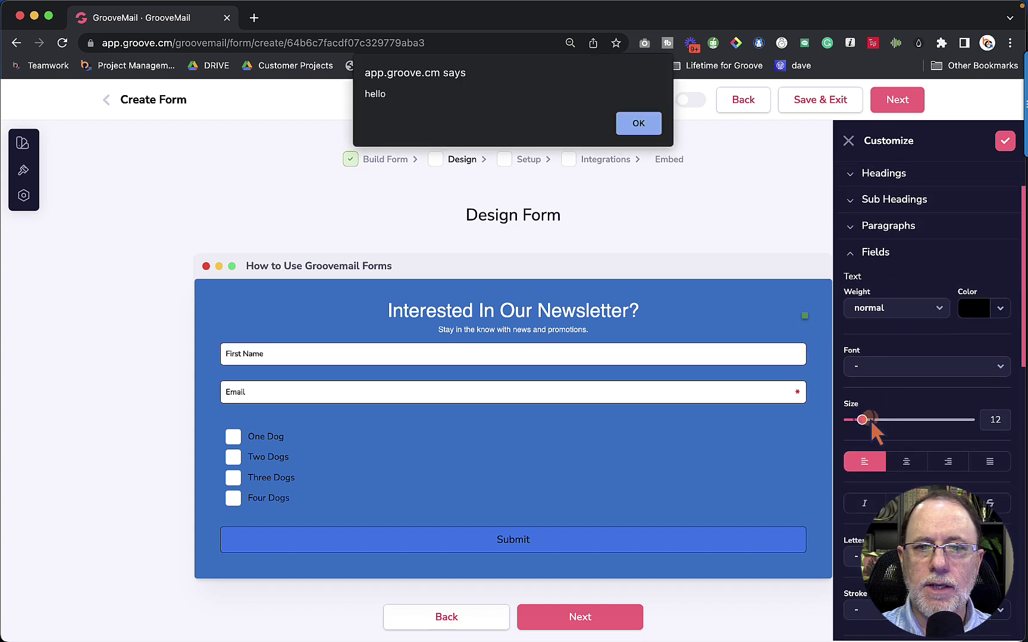
{"action": "key", "text": "Return"}
{"action": "scroll", "coordinate": [862, 420], "scroll_direction": "down", "scroll_amount": 10}
{"action": "scroll", "coordinate": [907, 427], "scroll_direction": "up", "scroll_amount": 5}
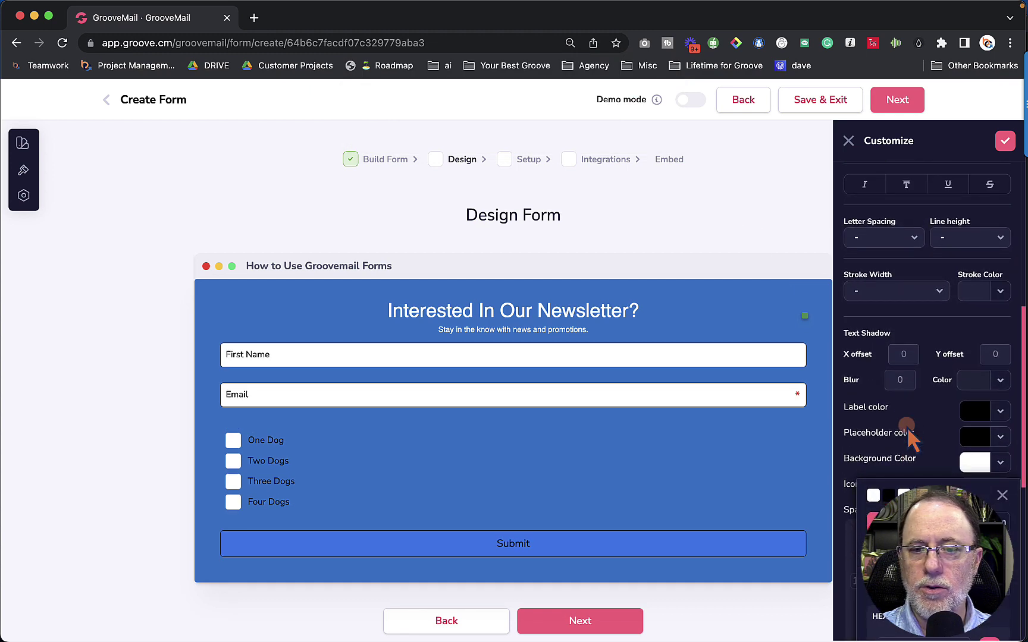
{"action": "scroll", "coordinate": [913, 423], "scroll_direction": "up", "scroll_amount": 5}
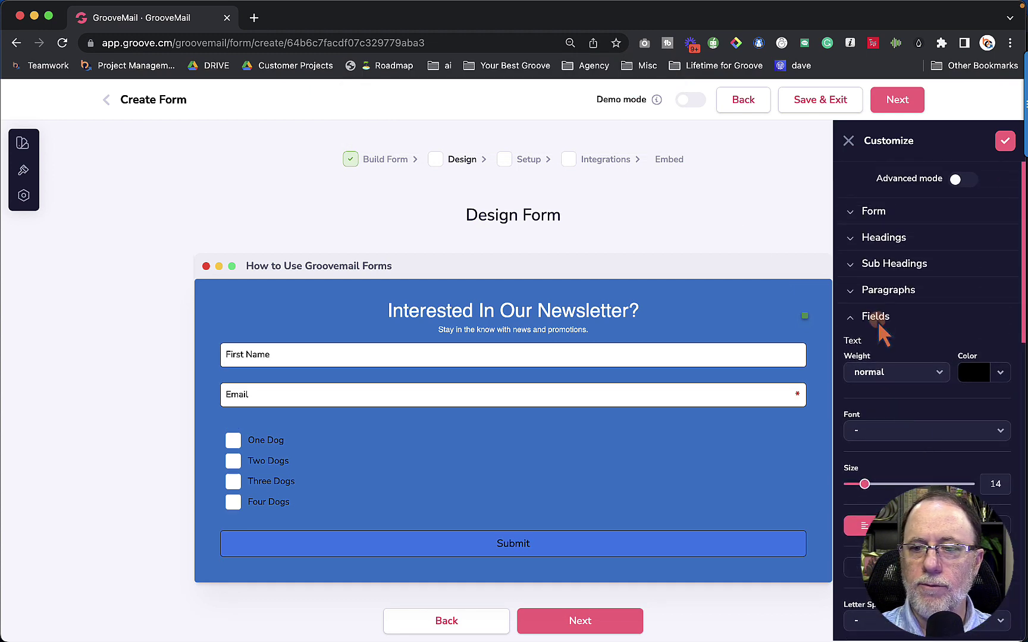
{"action": "left_click", "coordinate": [857, 321]}
{"action": "left_click", "coordinate": [858, 322]}
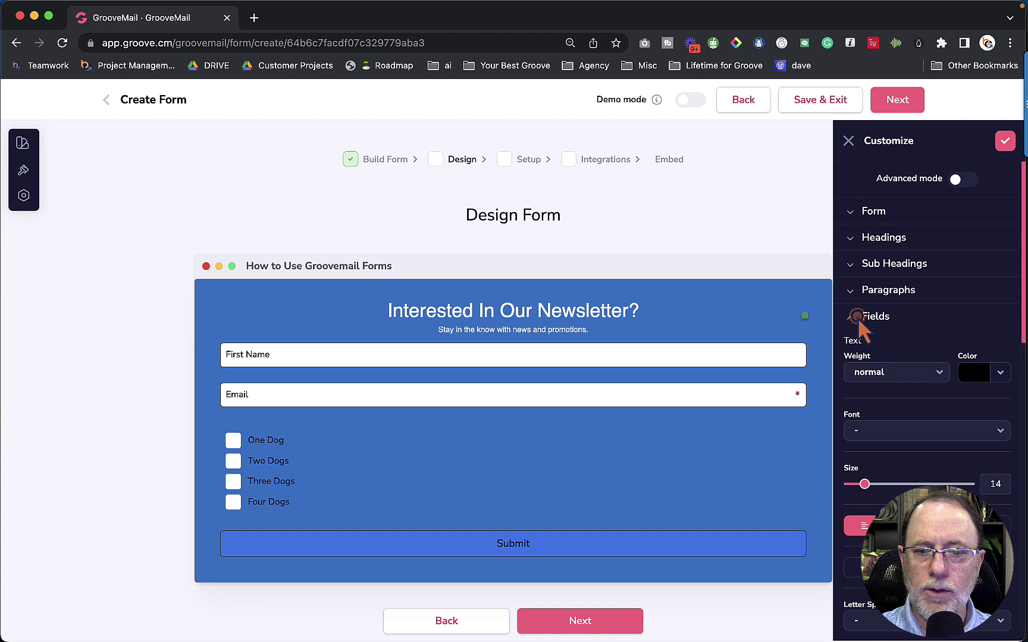
Set the Submit button's background color to orange in the Button customization settings, and close the customization settings
{"action": "left_click", "coordinate": [857, 319]}
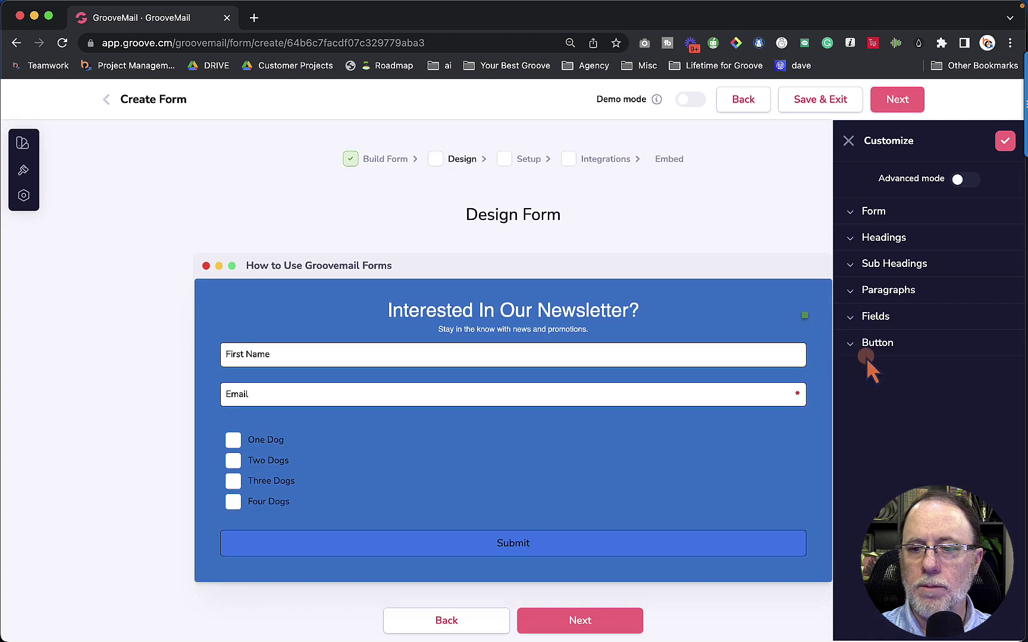
{"action": "left_click", "coordinate": [855, 344]}
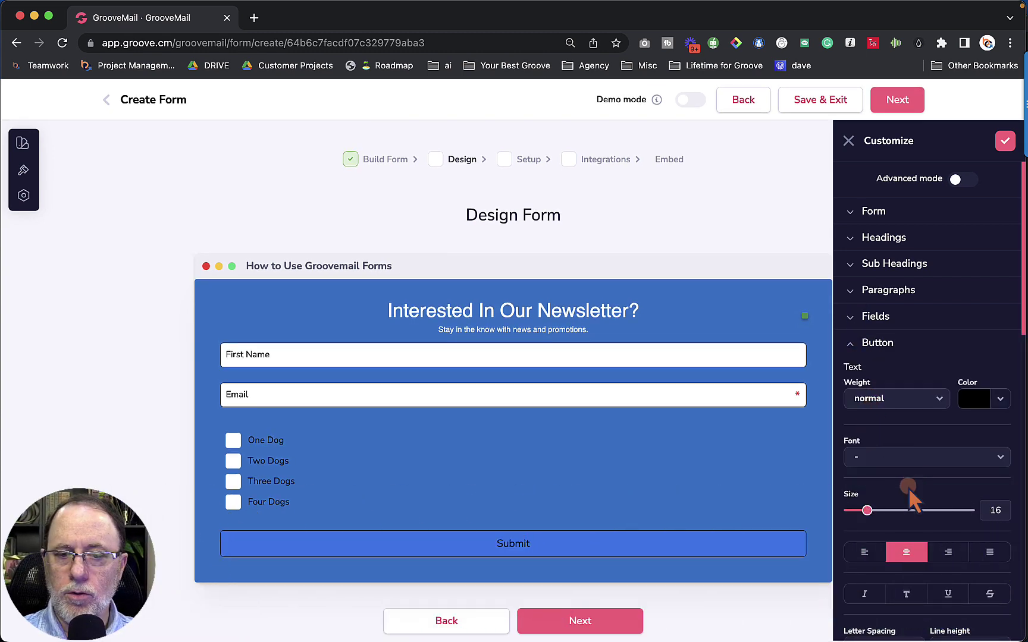
{"action": "scroll", "coordinate": [908, 487], "scroll_direction": "down", "scroll_amount": 2}
{"action": "scroll", "coordinate": [908, 487], "scroll_direction": "down", "scroll_amount": 10}
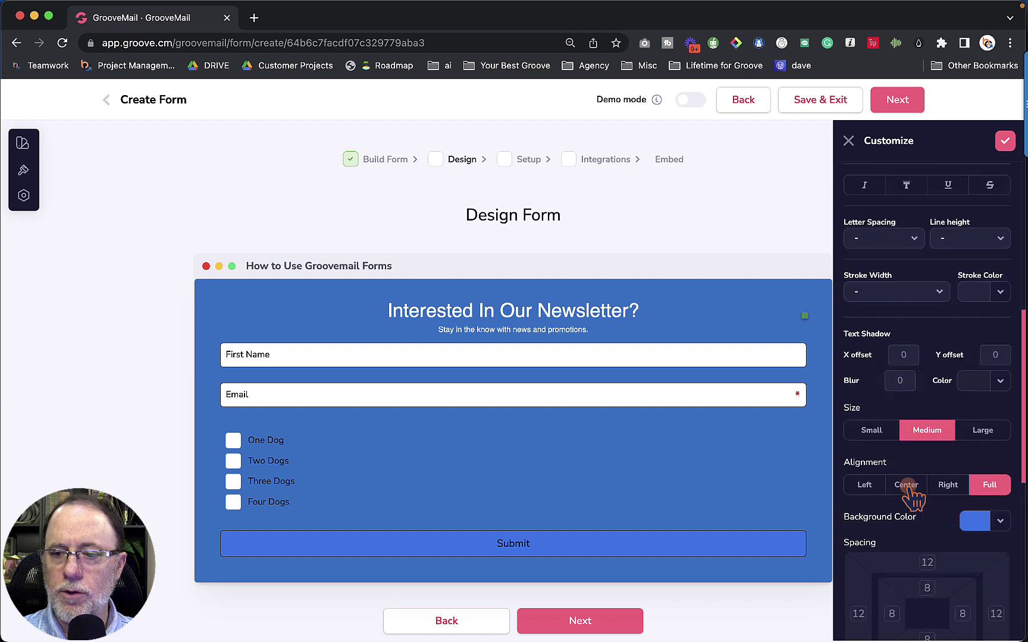
{"action": "left_click", "coordinate": [1001, 445]}
{"action": "scroll", "coordinate": [920, 397], "scroll_direction": "down", "scroll_amount": 10}
{"action": "key", "text": "Return"}
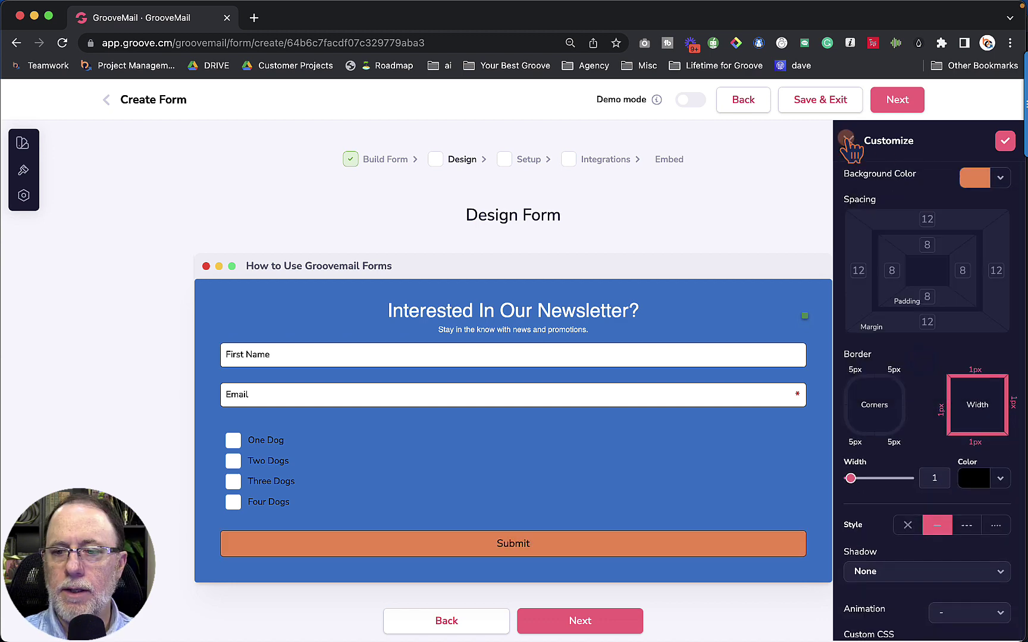
{"action": "left_click", "coordinate": [848, 140]}
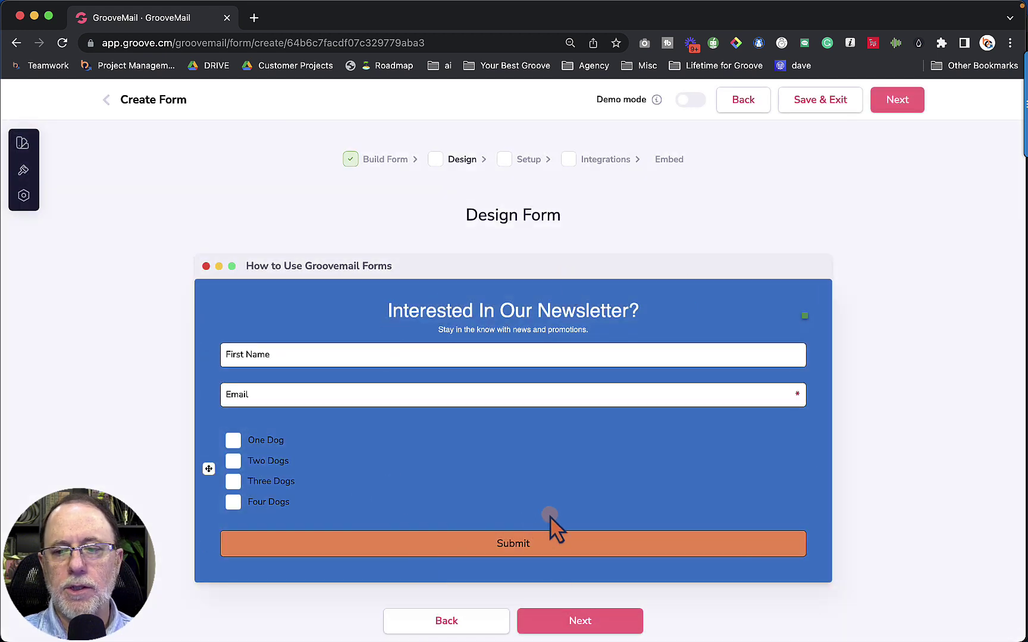
Reopen the form's customization settings, turn on Advanced mode, and look at the general Fields settings
{"action": "left_click", "coordinate": [370, 295]}
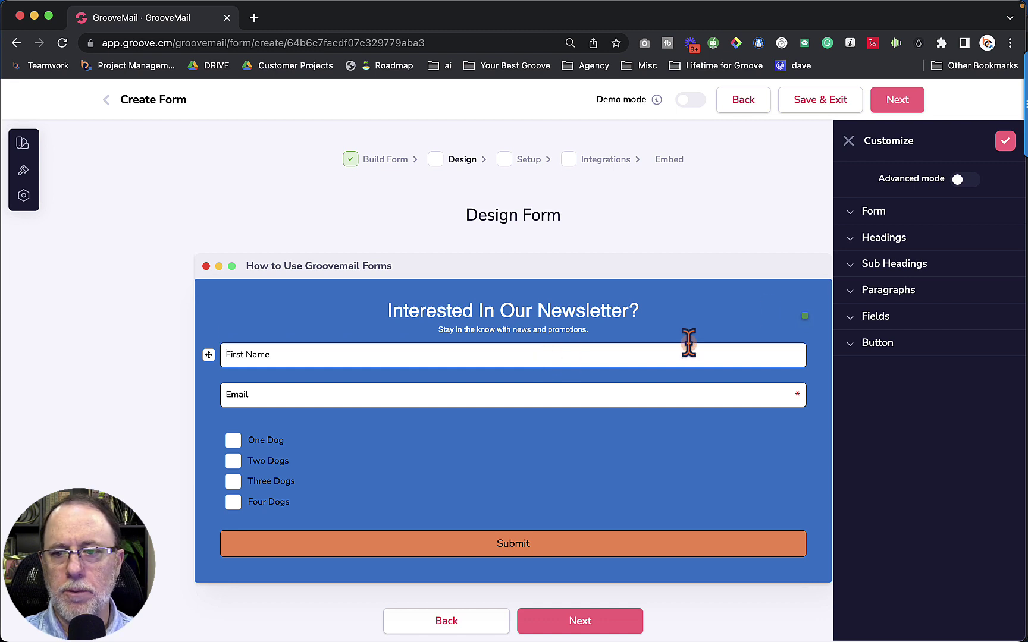
{"action": "left_click", "coordinate": [951, 182]}
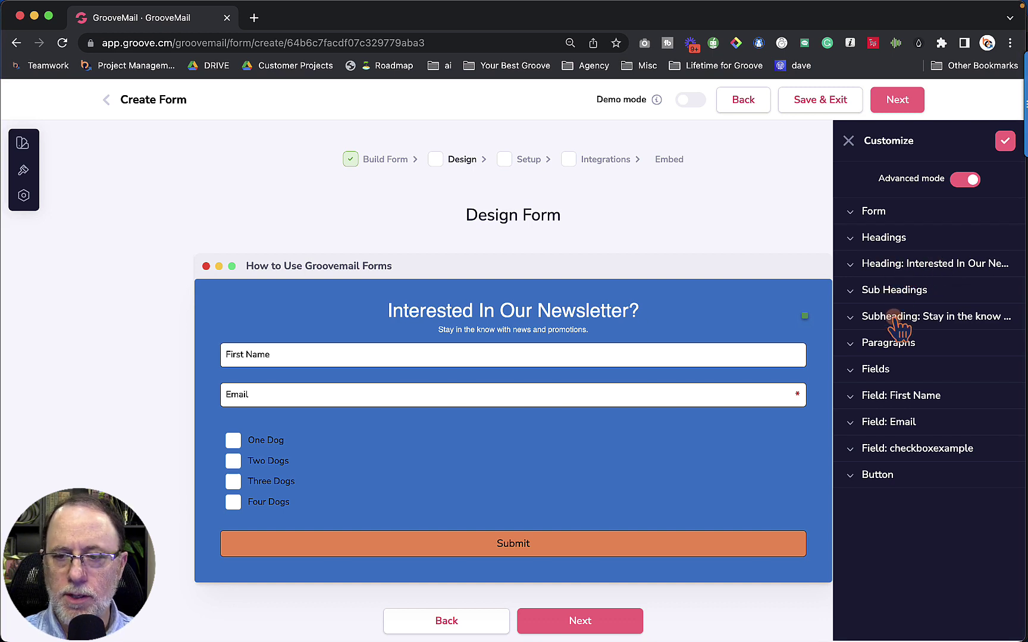
{"action": "left_click", "coordinate": [850, 370]}
{"action": "left_click", "coordinate": [852, 370]}
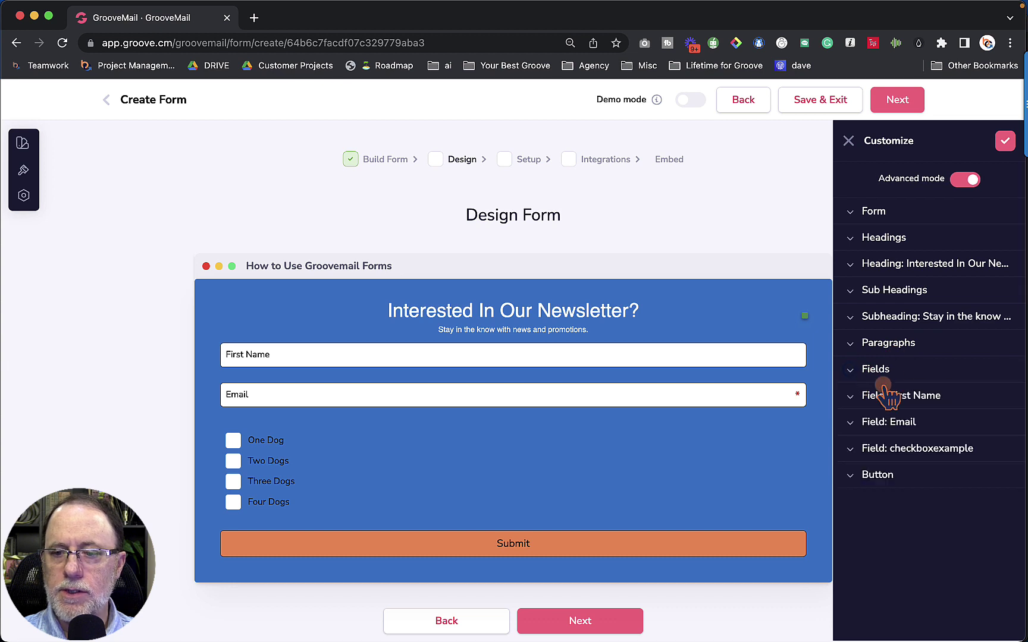
{"action": "left_click", "coordinate": [855, 370]}
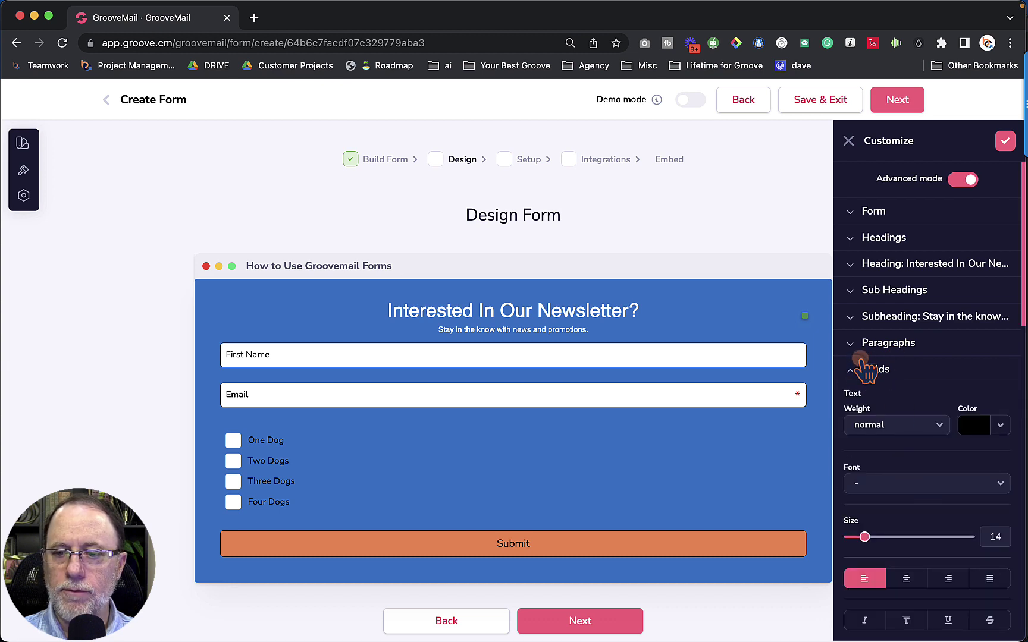
{"action": "left_click", "coordinate": [867, 369]}
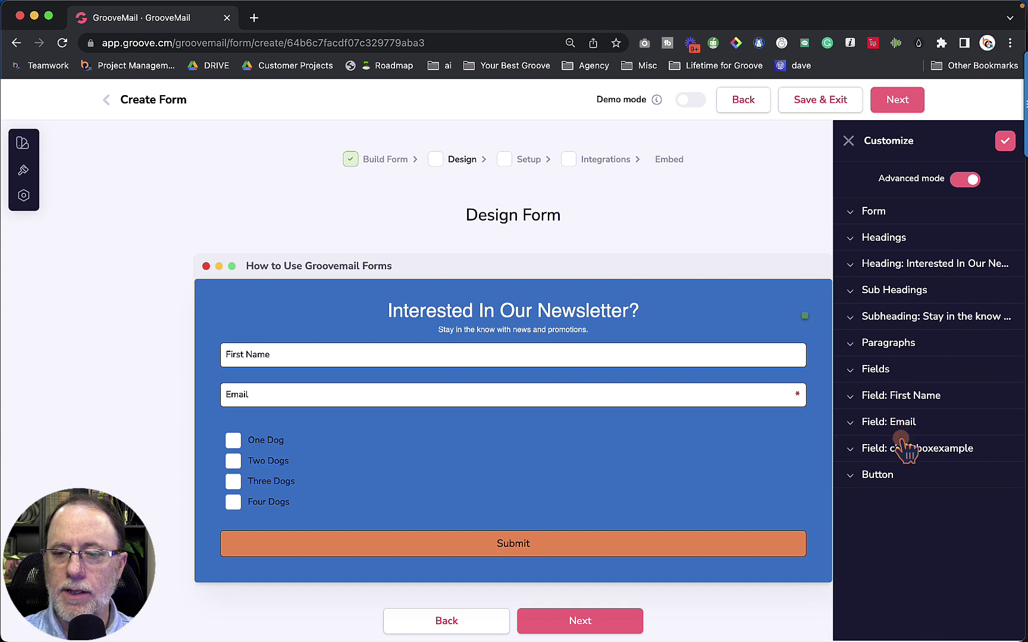
Add a customization for the checkboxexample field alone and set its text color to green (#18cd5e)
{"action": "left_click", "coordinate": [851, 449]}
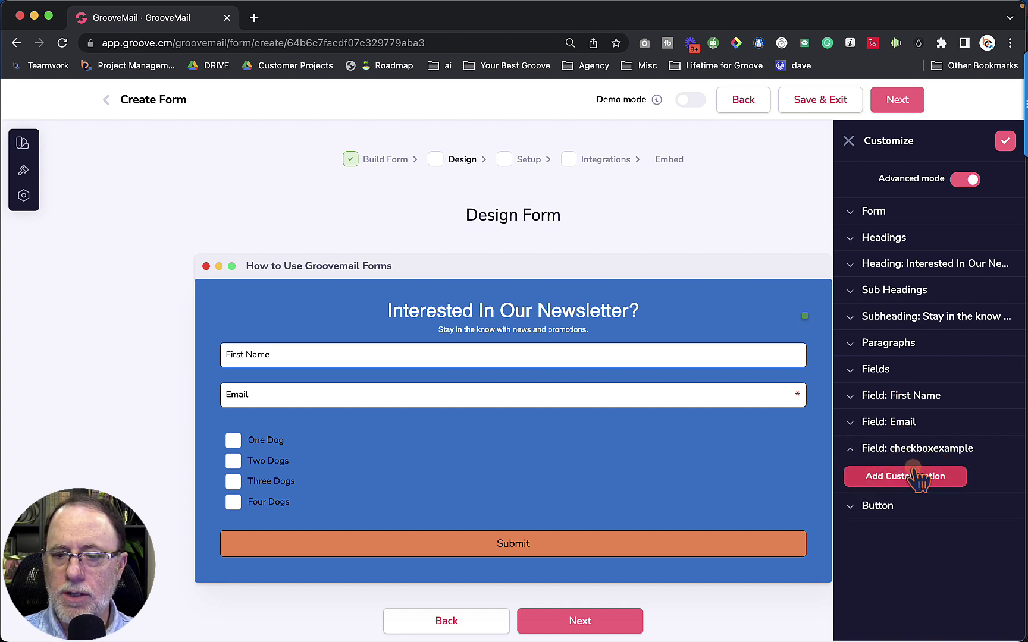
{"action": "left_click", "coordinate": [904, 476]}
{"action": "scroll", "coordinate": [918, 449], "scroll_direction": "down", "scroll_amount": 5}
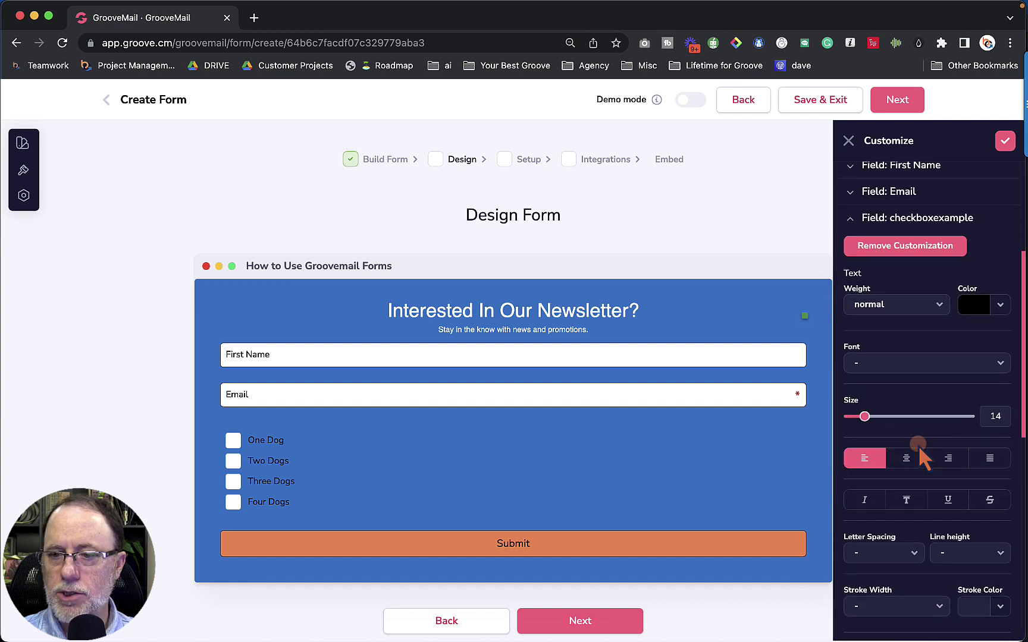
{"action": "left_click", "coordinate": [1002, 302]}
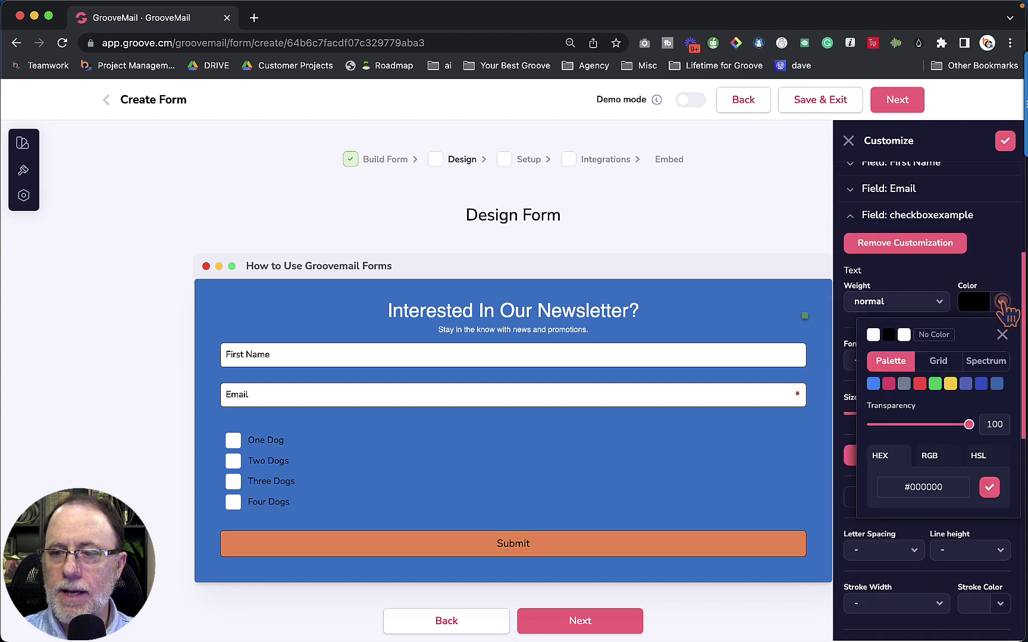
{"action": "mouse_move", "coordinate": [935, 385]}
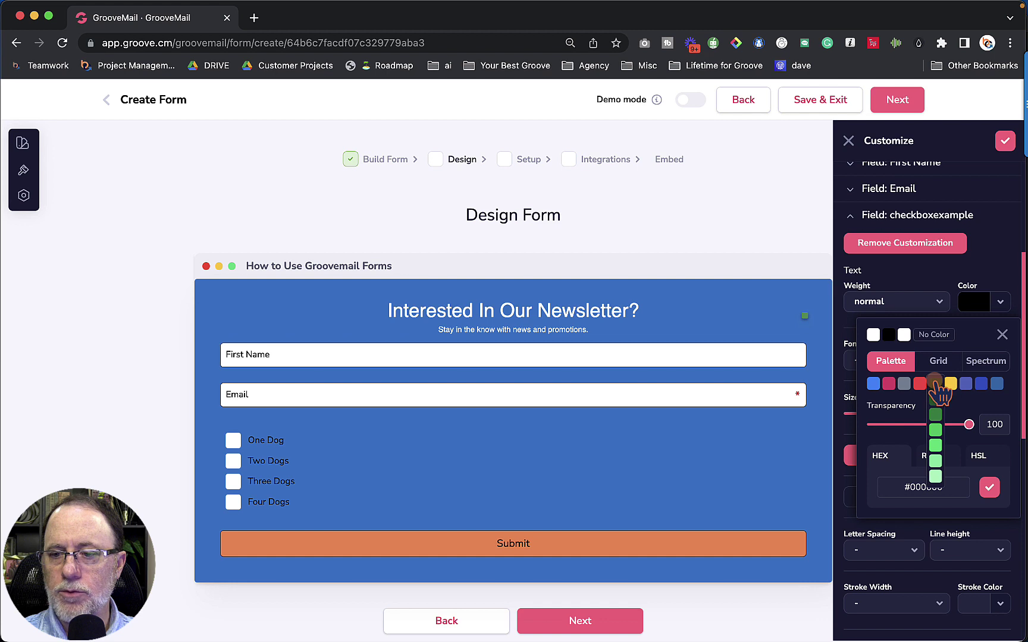
{"action": "left_click", "coordinate": [936, 429]}
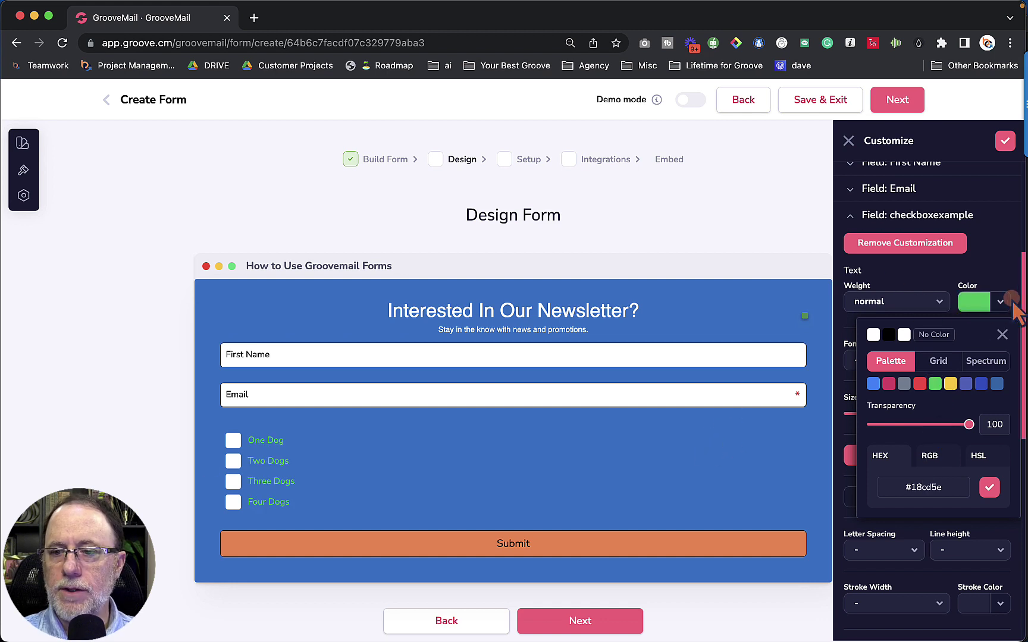
{"action": "left_click", "coordinate": [1001, 301]}
{"action": "left_click_drag", "start_coordinate": [254, 350], "coordinate": [280, 367]}
{"action": "left_click_drag", "start_coordinate": [275, 406], "coordinate": [294, 392]}
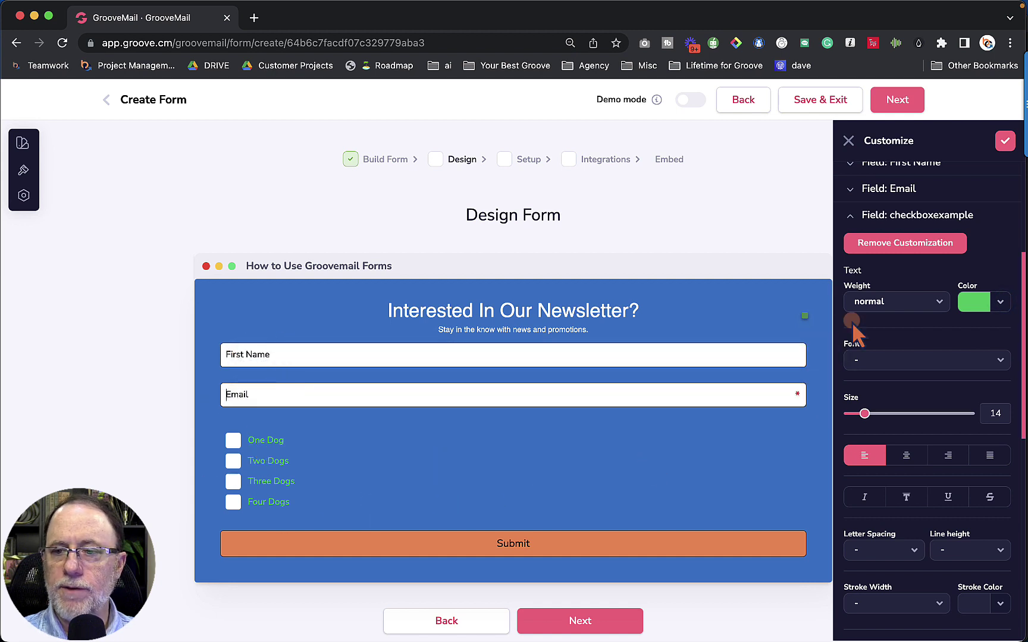
Remove the individual customization from the checkboxexample field and close the customization settings
{"action": "scroll", "coordinate": [929, 294], "scroll_direction": "up", "scroll_amount": 3}
{"action": "left_click", "coordinate": [875, 288]}
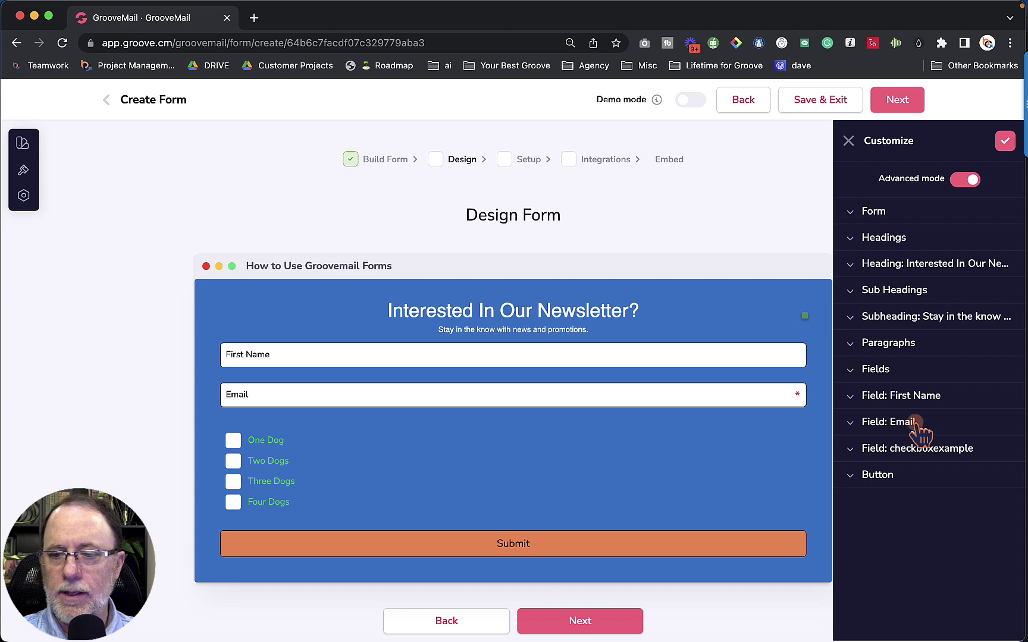
{"action": "left_click", "coordinate": [851, 449]}
{"action": "scroll", "coordinate": [892, 416], "scroll_direction": "down", "scroll_amount": 3}
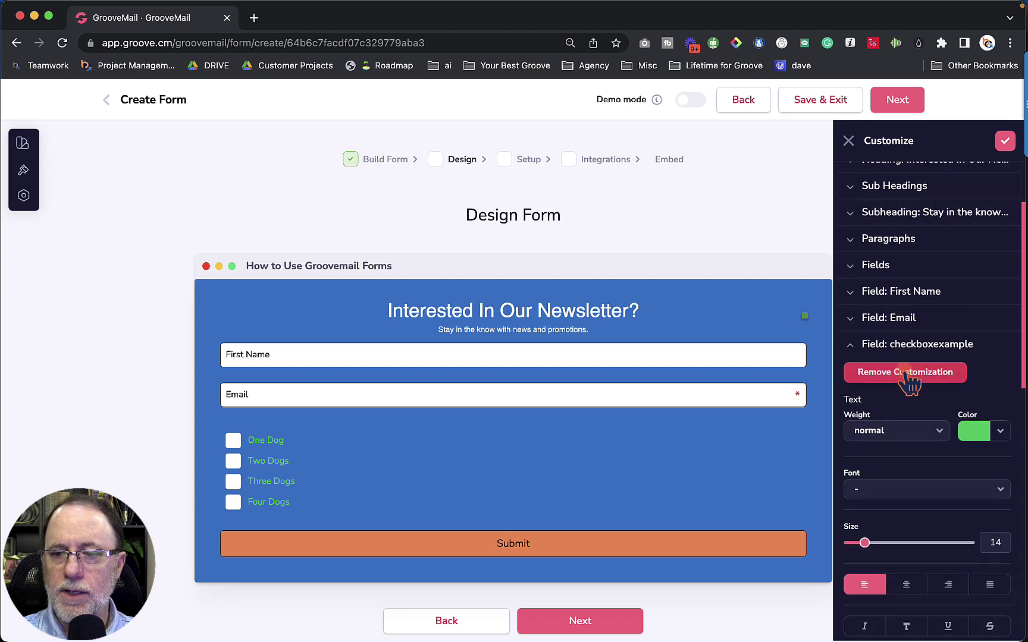
{"action": "left_click", "coordinate": [908, 373]}
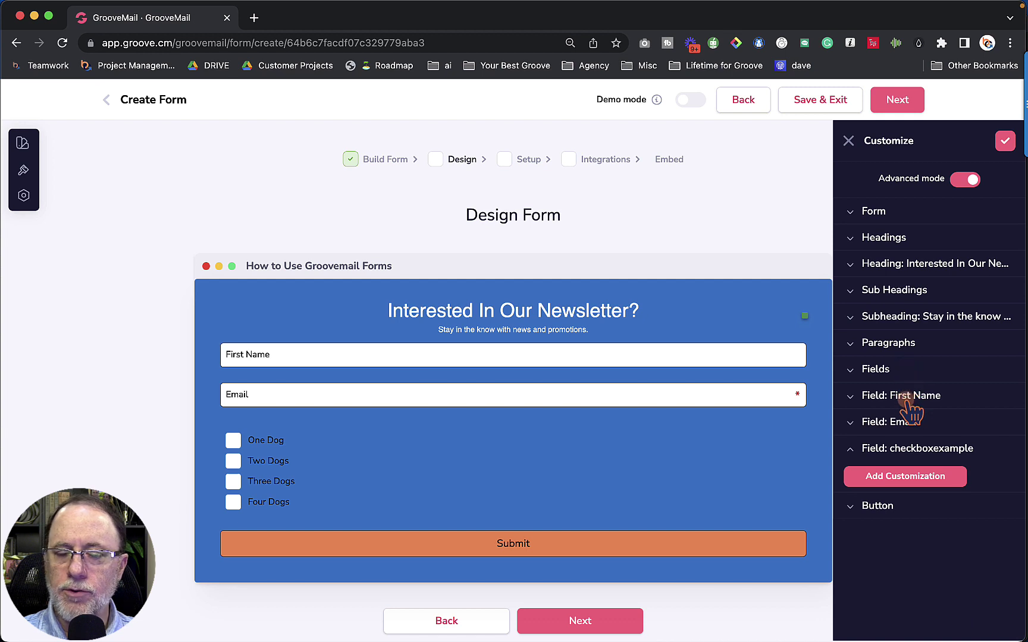
{"action": "left_click", "coordinate": [938, 514]}
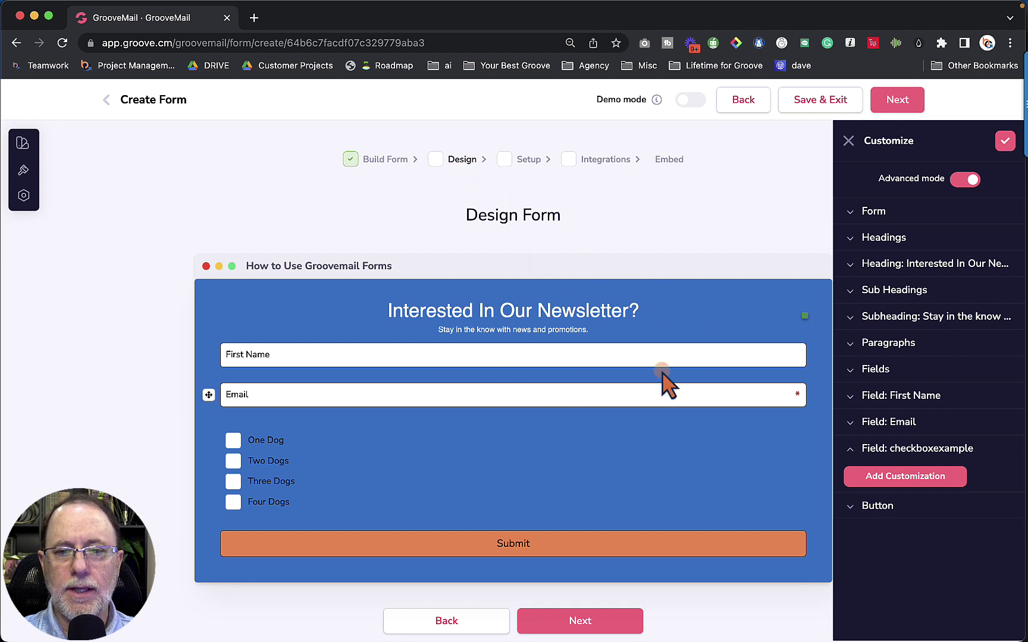
{"action": "left_click", "coordinate": [848, 144]}
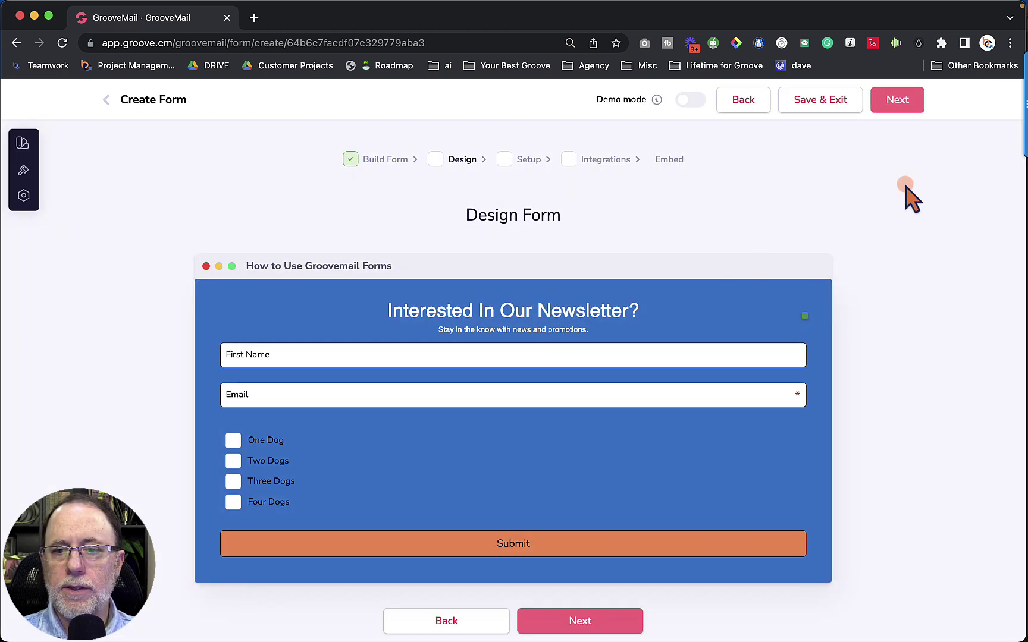
Look at the saved design presets, including How to Use Groovemail Forms, and close the list
{"action": "left_click", "coordinate": [23, 196]}
{"action": "left_click", "coordinate": [24, 170]}
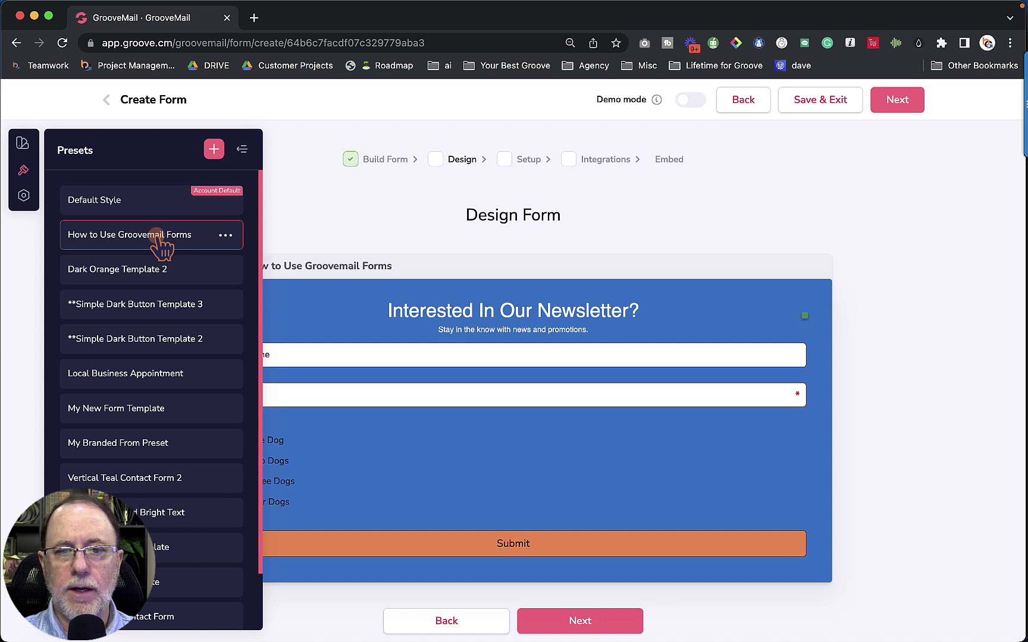
{"action": "left_click", "coordinate": [242, 149]}
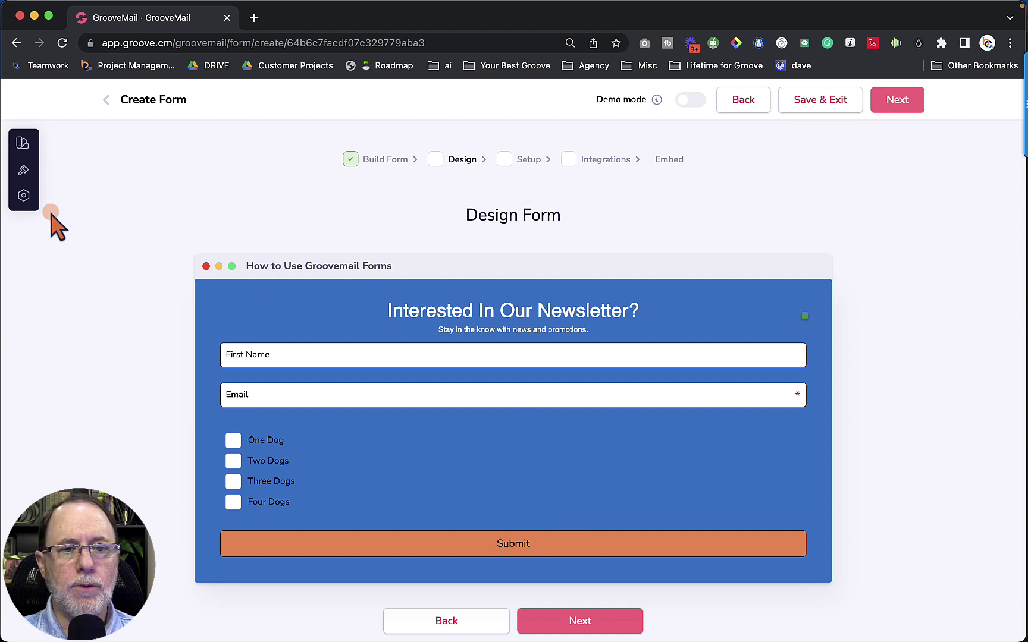
Try the Horizontal layout type on the form and close the layout settings to view it
{"action": "left_click", "coordinate": [24, 195]}
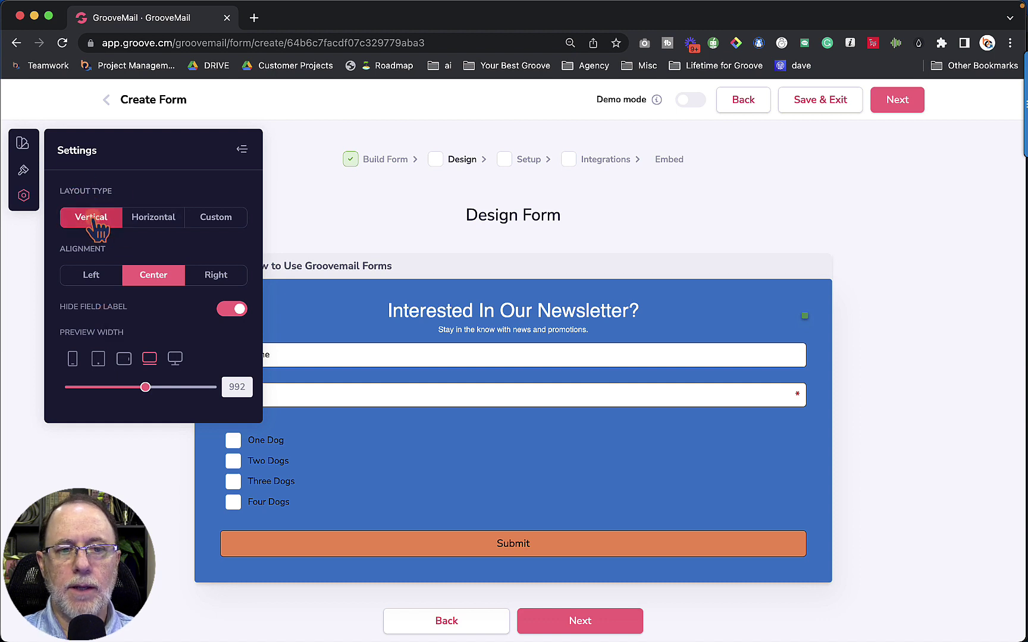
{"action": "left_click", "coordinate": [157, 219]}
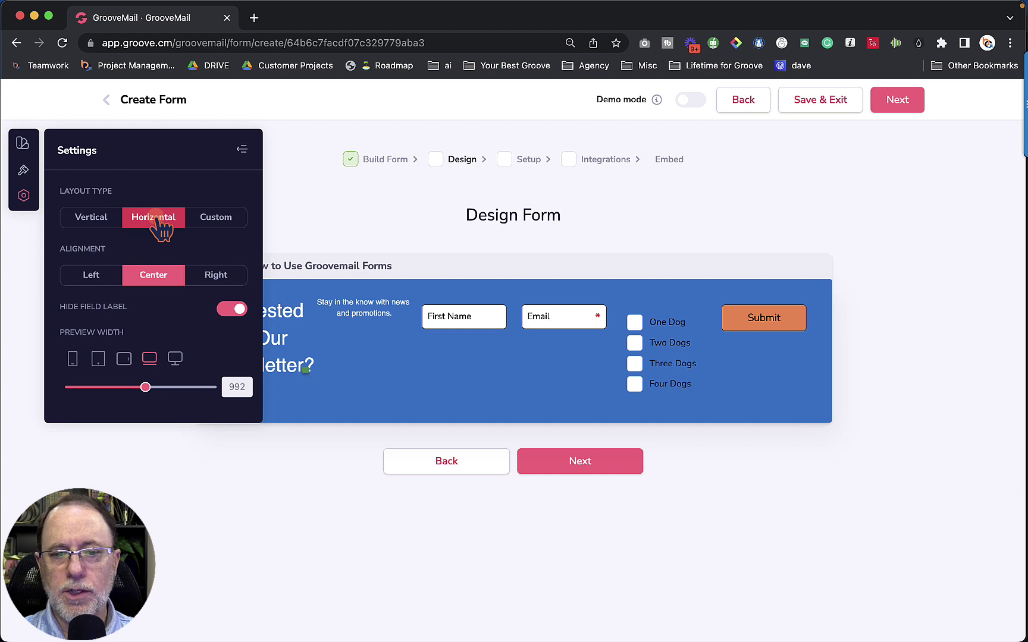
{"action": "left_click", "coordinate": [243, 147]}
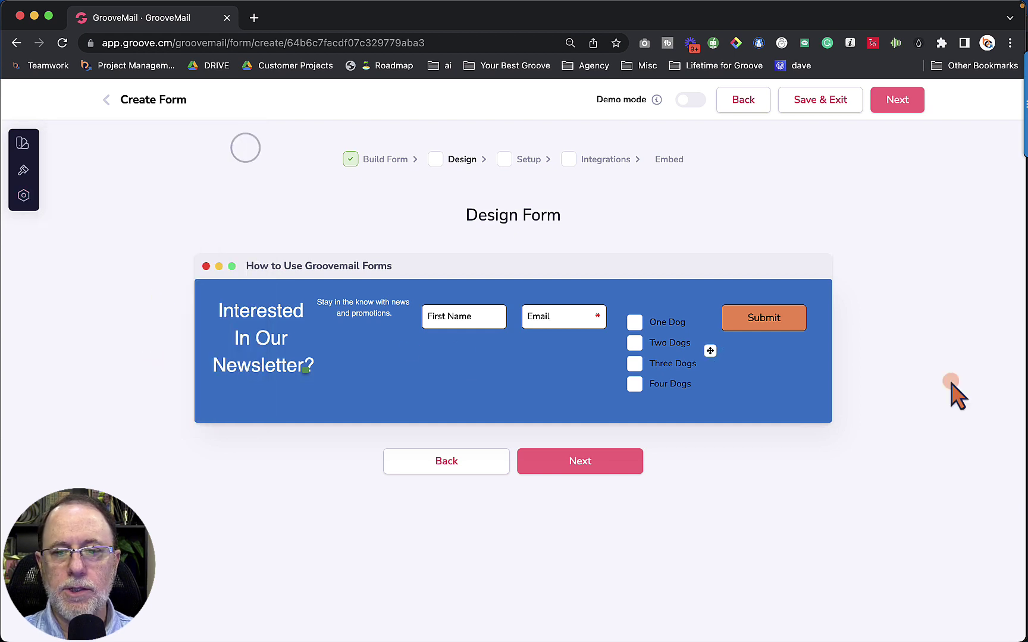
Compare the Custom and Vertical layout types, set the form's layout to Custom, and close the layout settings
{"action": "left_click", "coordinate": [24, 195]}
{"action": "left_click", "coordinate": [215, 218]}
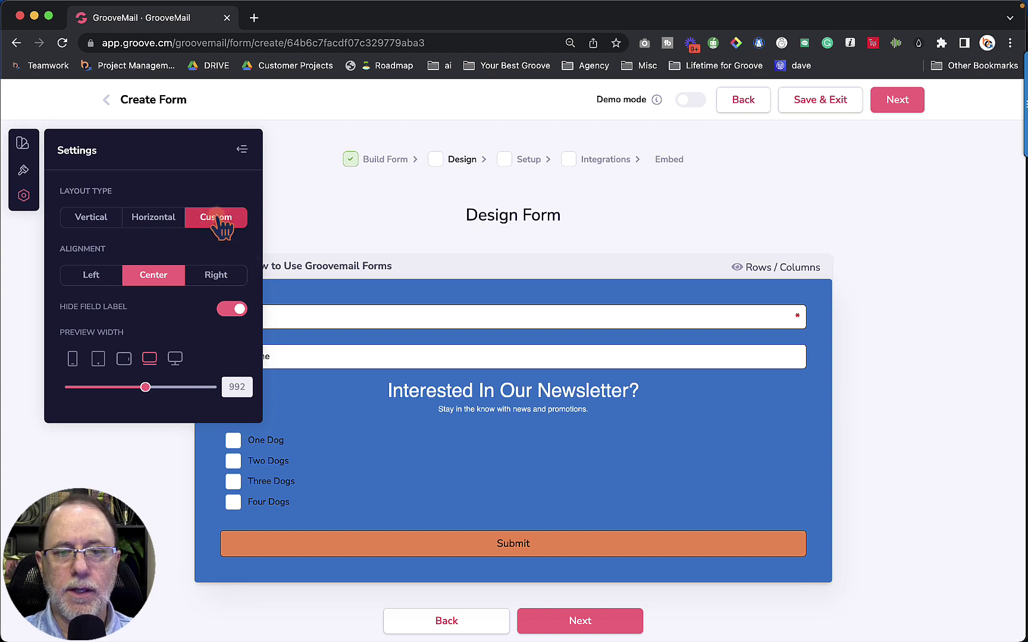
{"action": "left_click", "coordinate": [91, 217]}
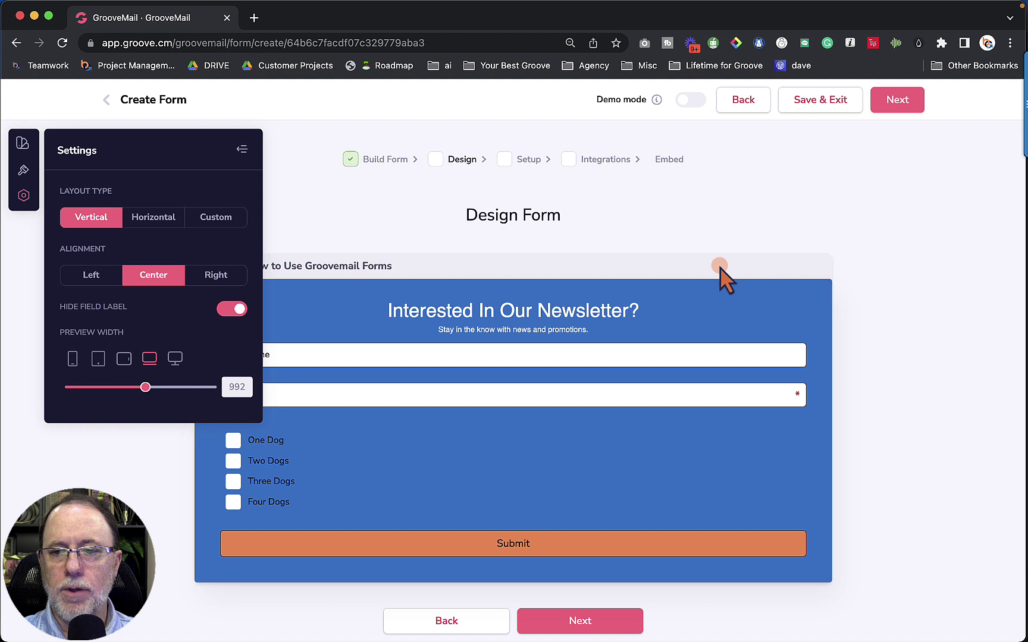
{"action": "left_click", "coordinate": [225, 221]}
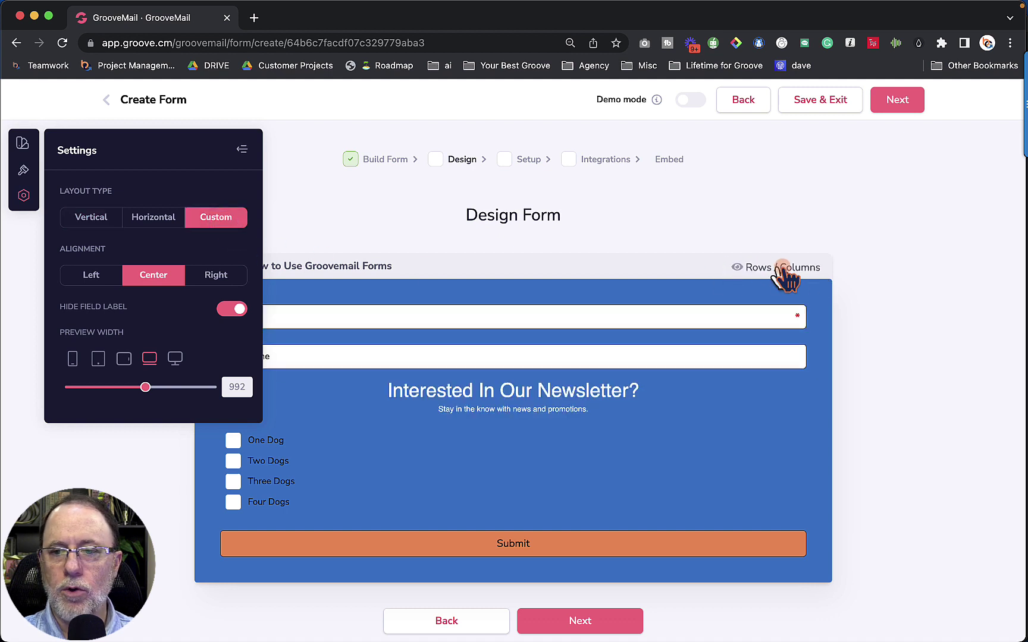
{"action": "left_click", "coordinate": [241, 149]}
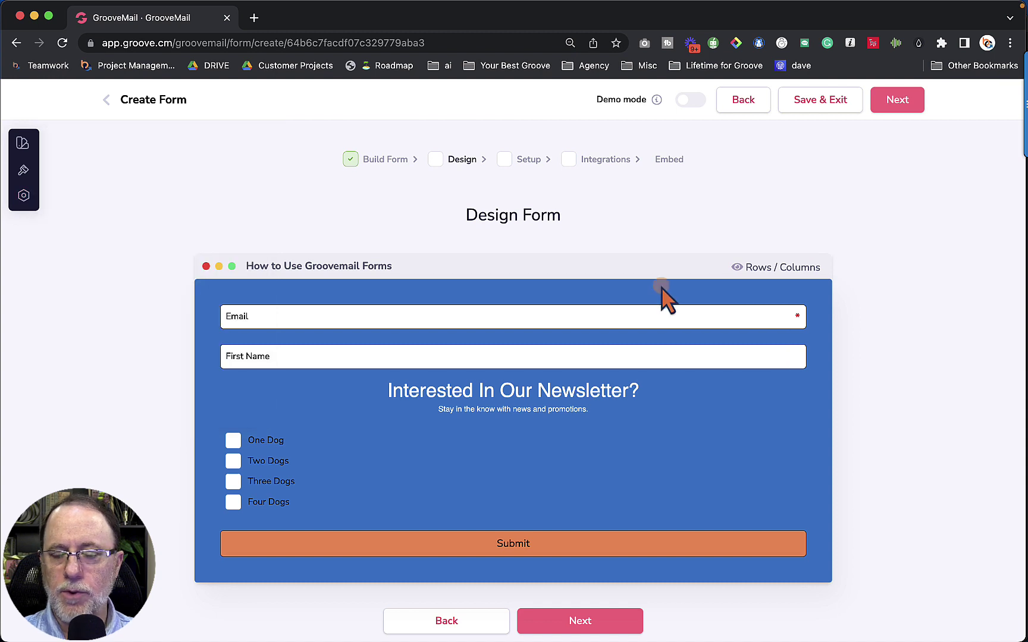
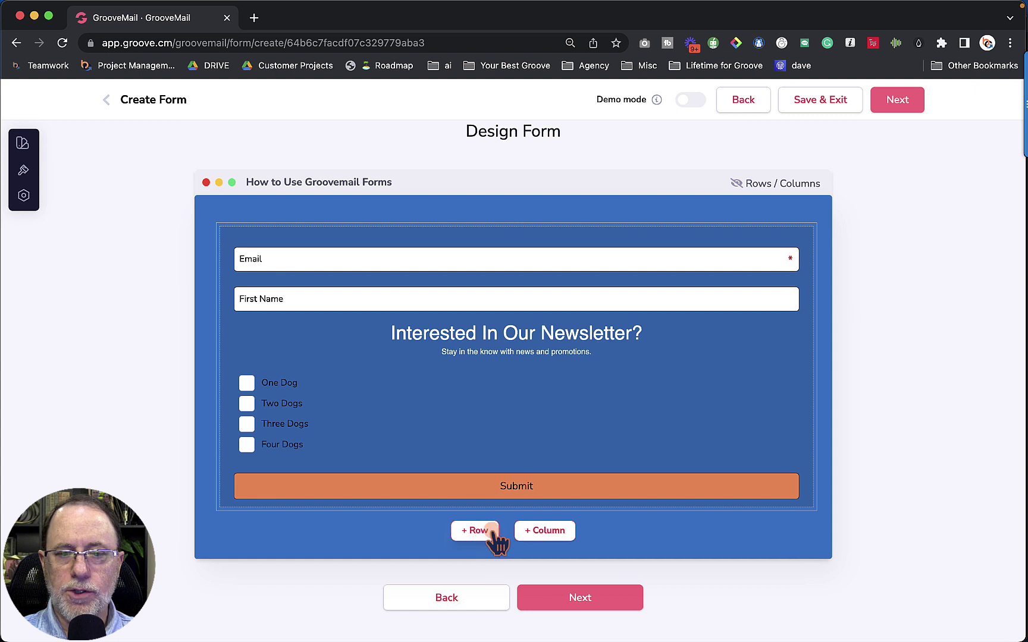
Add two rows below the form's existing row and move the Submit button into the first new row
{"action": "left_click", "coordinate": [488, 533]}
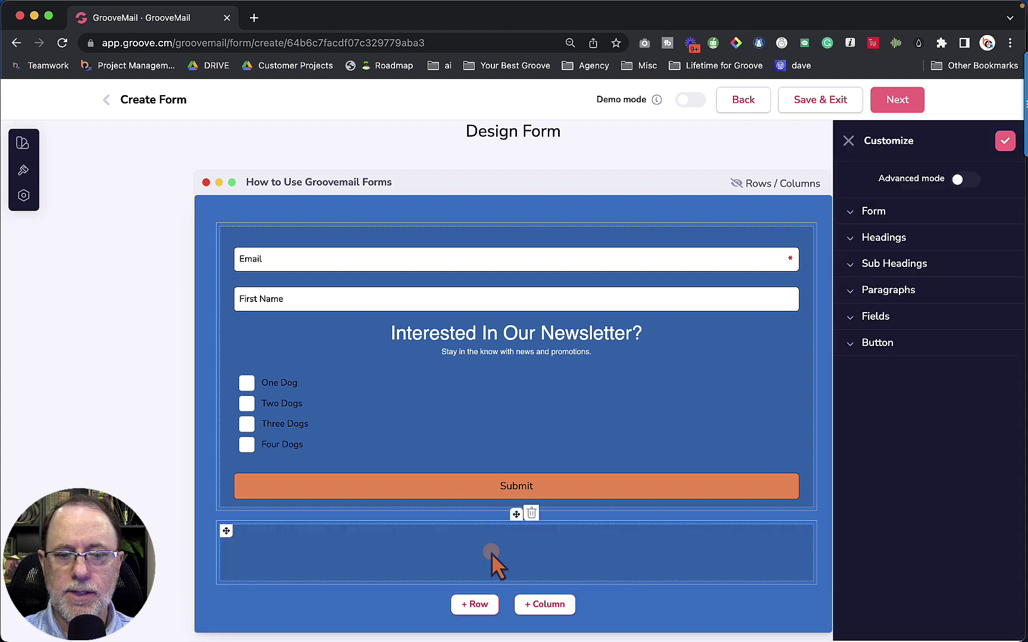
{"action": "left_click_drag", "start_coordinate": [244, 493], "coordinate": [359, 504]}
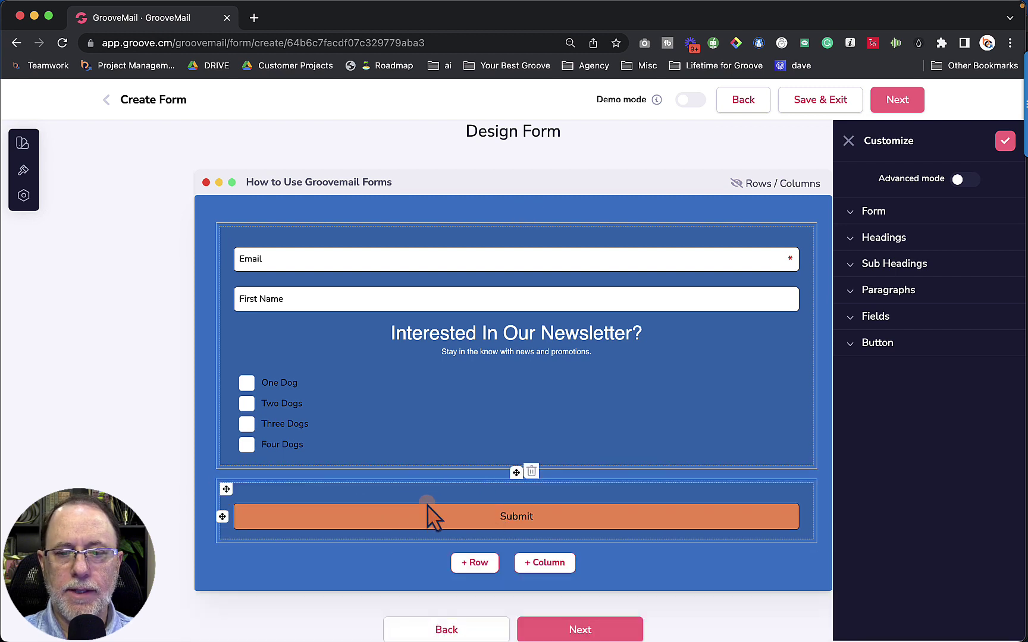
{"action": "left_click", "coordinate": [467, 554]}
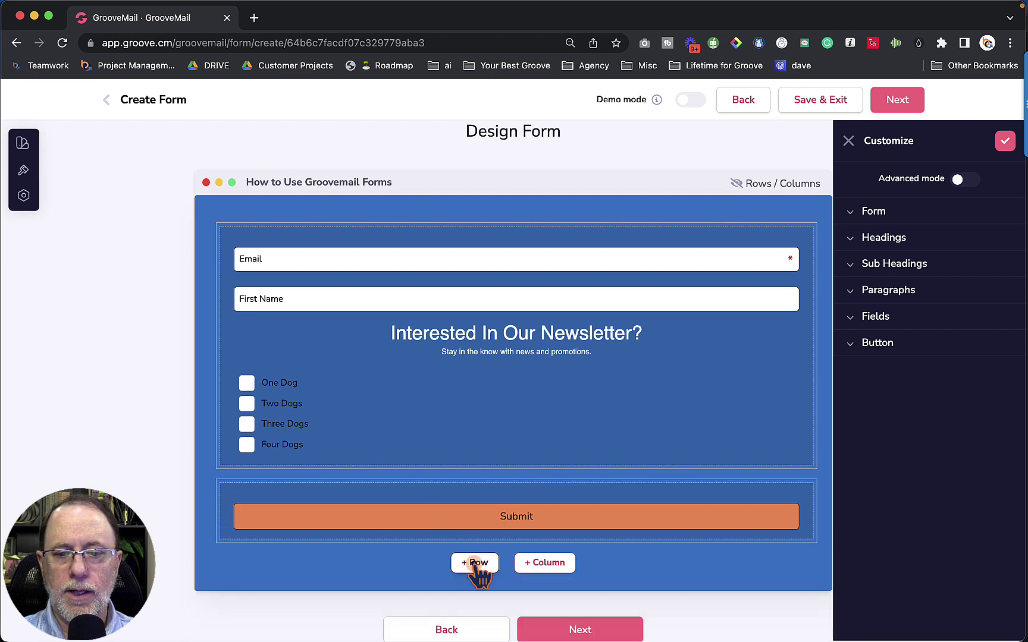
{"action": "left_click", "coordinate": [257, 562]}
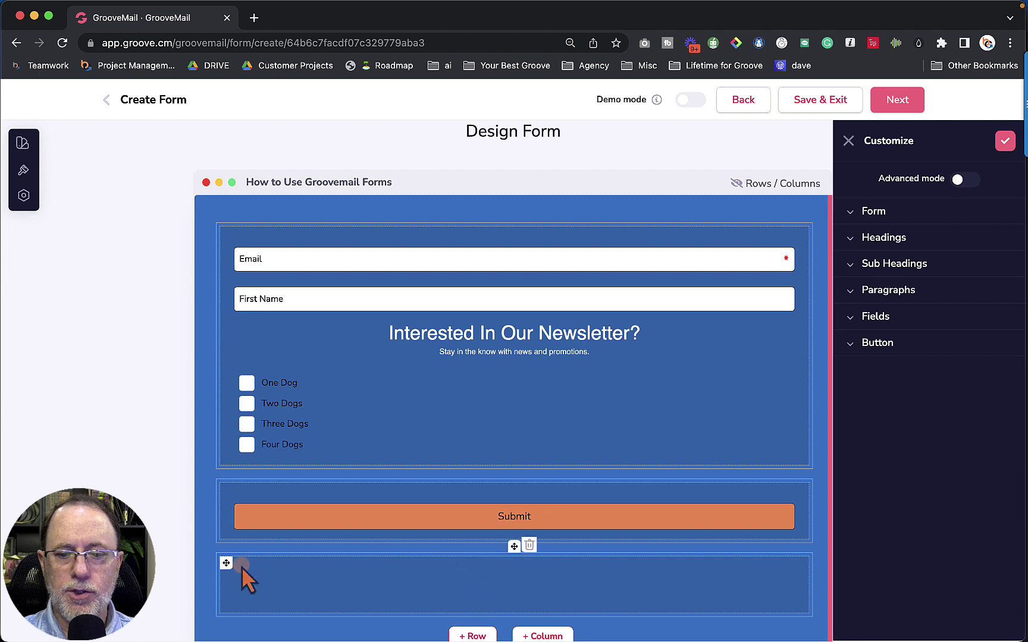
Move the empty row above the Submit button's row and place the dog-count checkboxes in it
{"action": "left_click", "coordinate": [510, 552]}
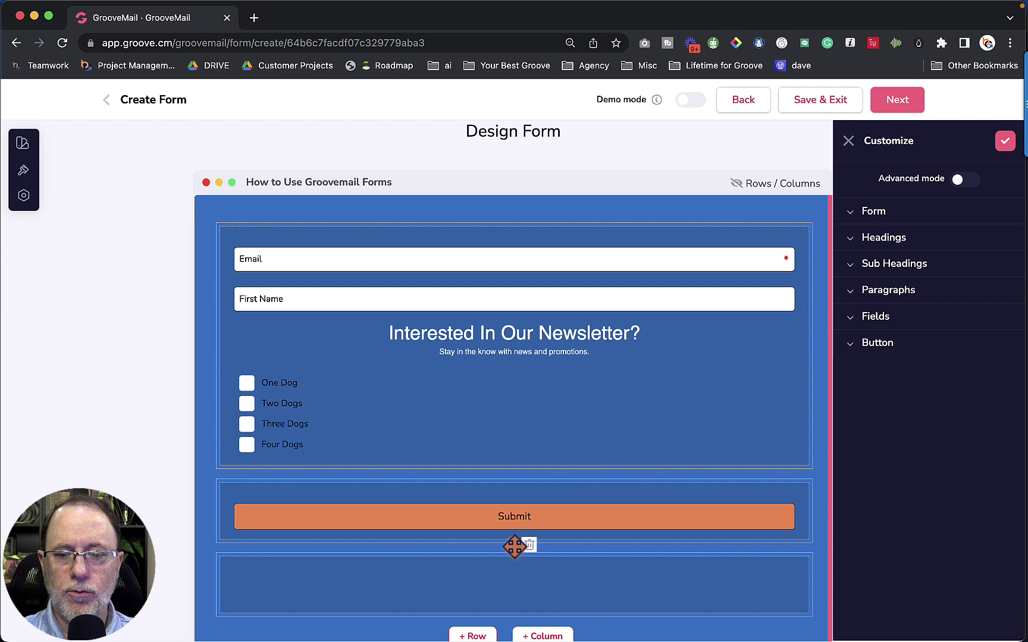
{"action": "left_click_drag", "start_coordinate": [515, 544], "coordinate": [511, 475]}
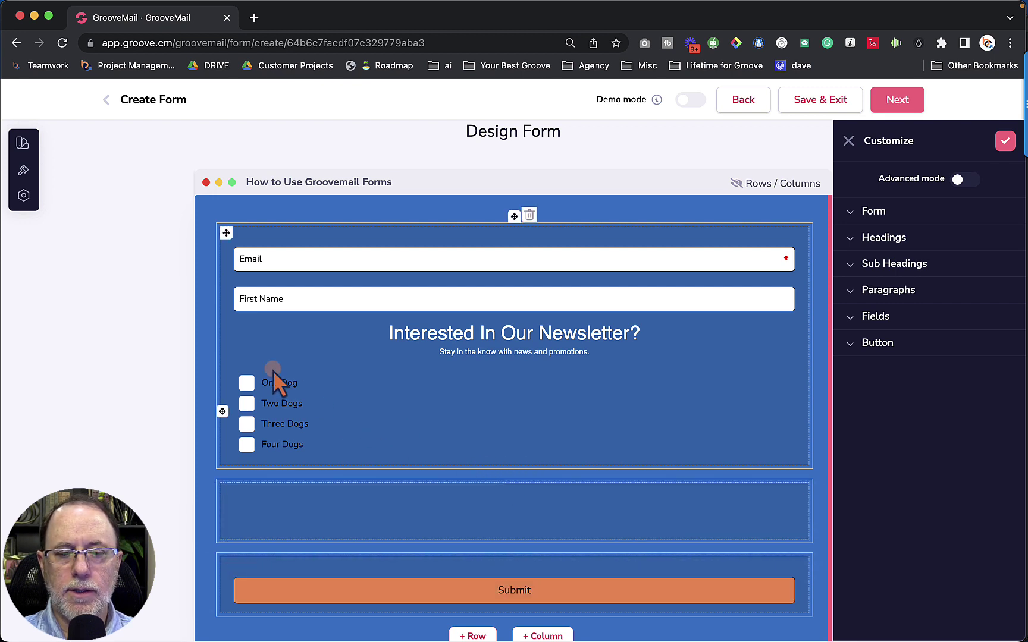
{"action": "left_click_drag", "start_coordinate": [223, 411], "coordinate": [395, 471]}
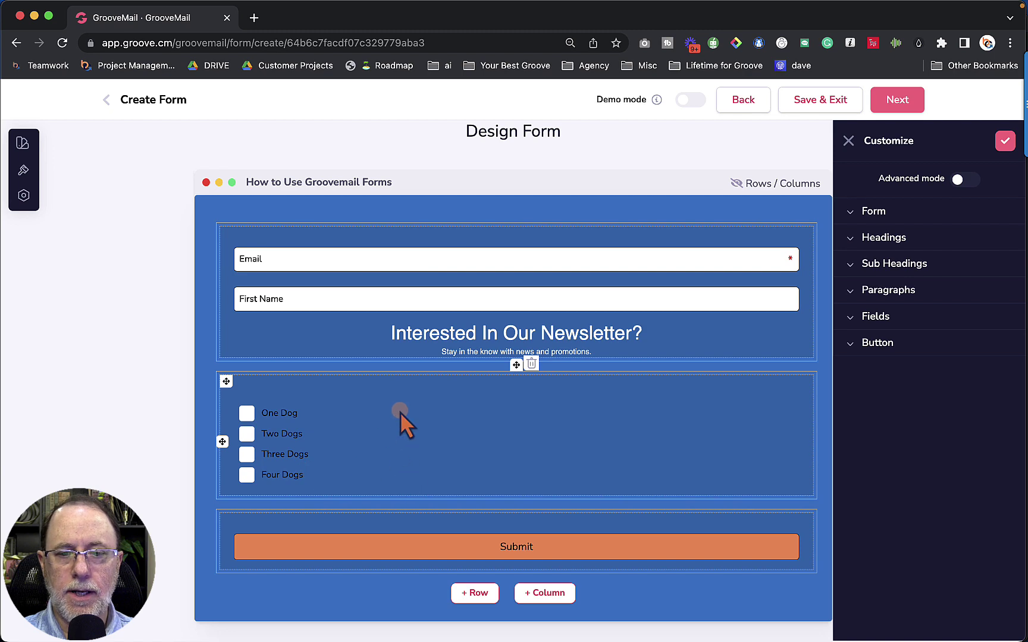
Move the newsletter heading and its subheading above the Email field in the form's first row
{"action": "scroll", "coordinate": [422, 348], "scroll_direction": "up", "scroll_amount": 2}
{"action": "scroll", "coordinate": [422, 347], "scroll_direction": "up", "scroll_amount": 1}
{"action": "left_click_drag", "start_coordinate": [224, 395], "coordinate": [245, 318]}
{"action": "left_click_drag", "start_coordinate": [225, 415], "coordinate": [332, 357]}
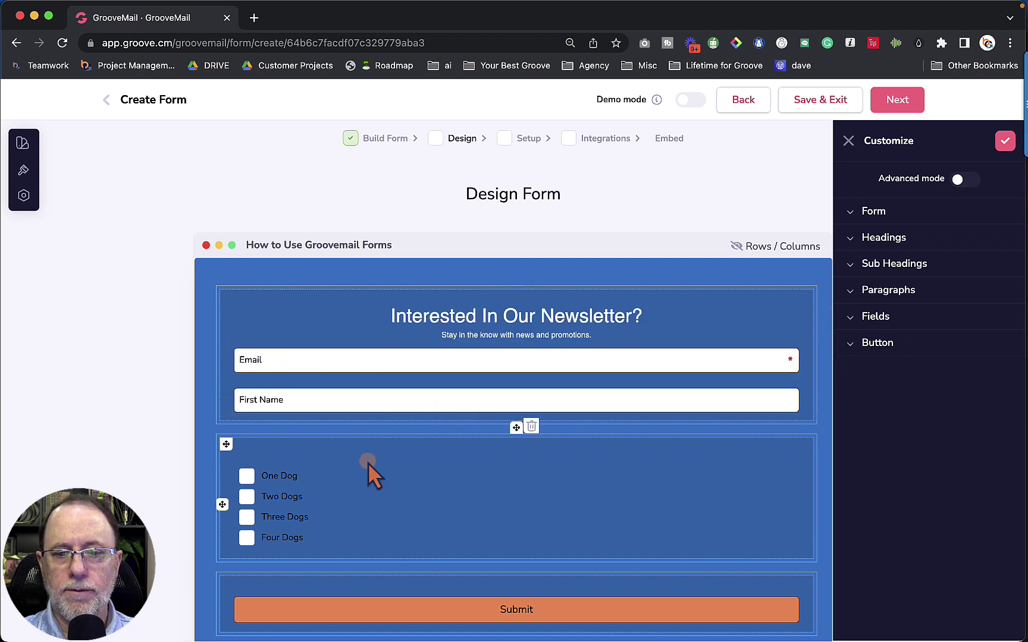
Add a new row below the Submit button and split it into two columns
{"action": "scroll", "coordinate": [416, 505], "scroll_direction": "down", "scroll_amount": 5}
{"action": "left_click", "coordinate": [479, 531]}
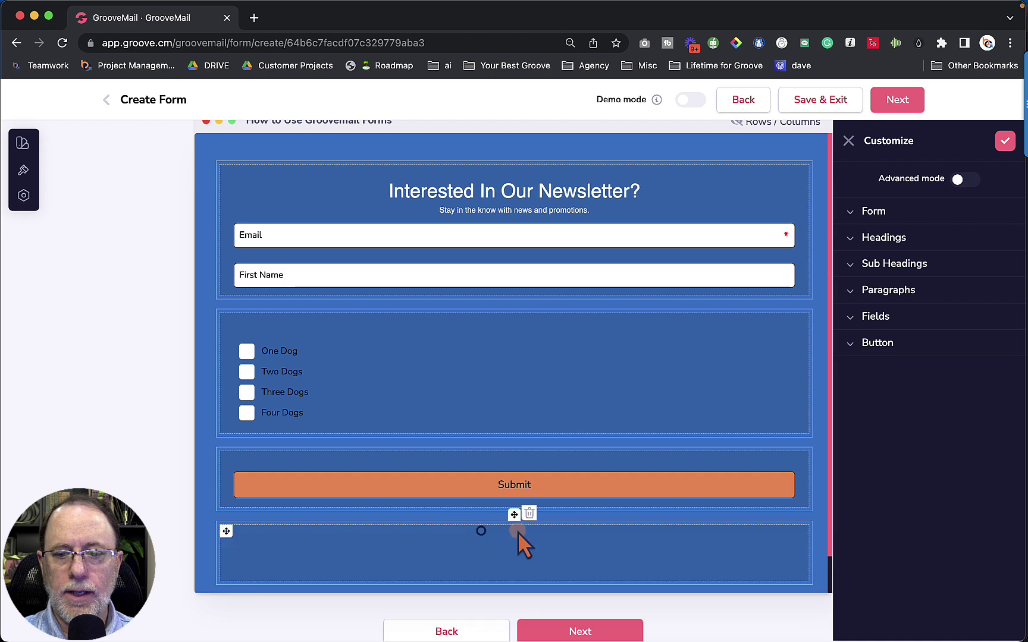
{"action": "scroll", "coordinate": [527, 553], "scroll_direction": "down", "scroll_amount": 1}
{"action": "left_click", "coordinate": [541, 565]}
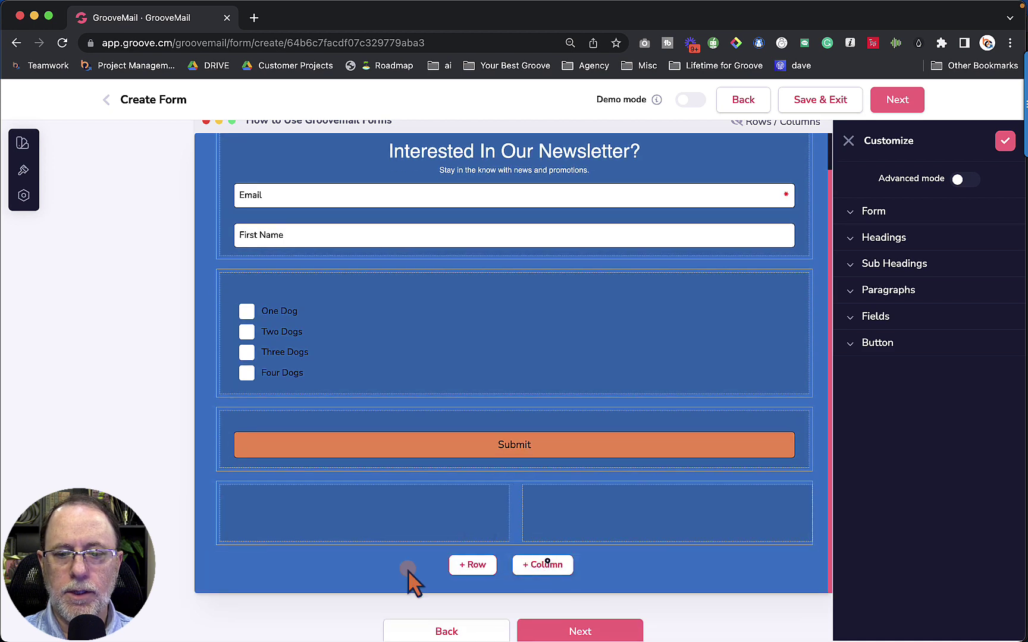
Try adding two more columns to the new row, and delete them again
{"action": "left_click", "coordinate": [545, 565]}
{"action": "left_click", "coordinate": [545, 565]}
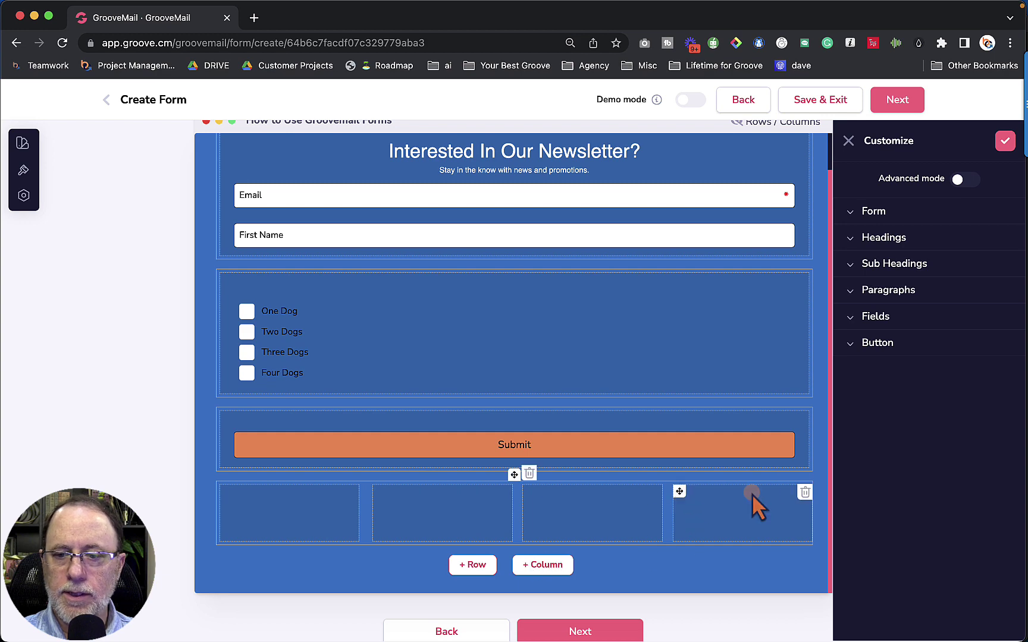
{"action": "left_click", "coordinate": [804, 491]}
{"action": "left_click", "coordinate": [805, 491]}
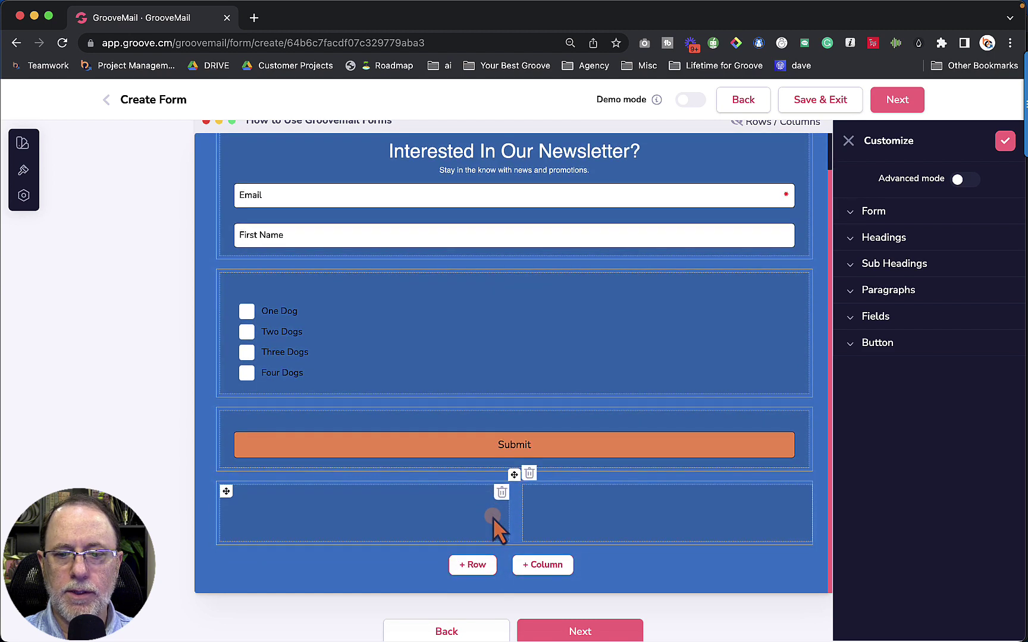
Move the two-column row above the checkboxes, placing First Name in its left column and Email in its right column
{"action": "scroll", "coordinate": [492, 518], "scroll_direction": "up", "scroll_amount": 2}
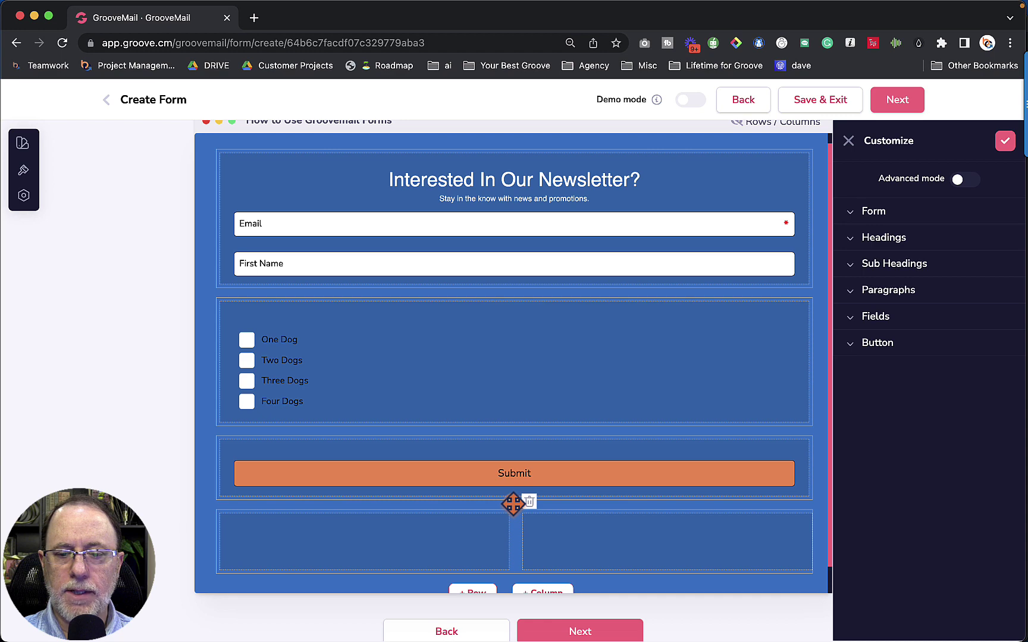
{"action": "left_click_drag", "start_coordinate": [513, 504], "coordinate": [514, 356]}
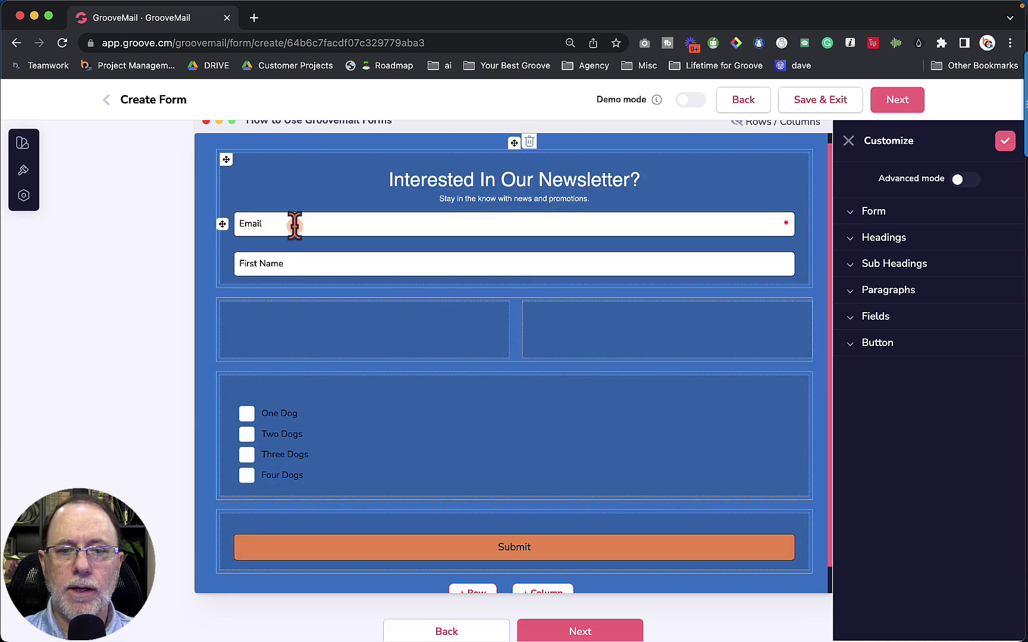
{"action": "left_click_drag", "start_coordinate": [223, 227], "coordinate": [548, 318]}
{"action": "left_click_drag", "start_coordinate": [225, 238], "coordinate": [264, 289]}
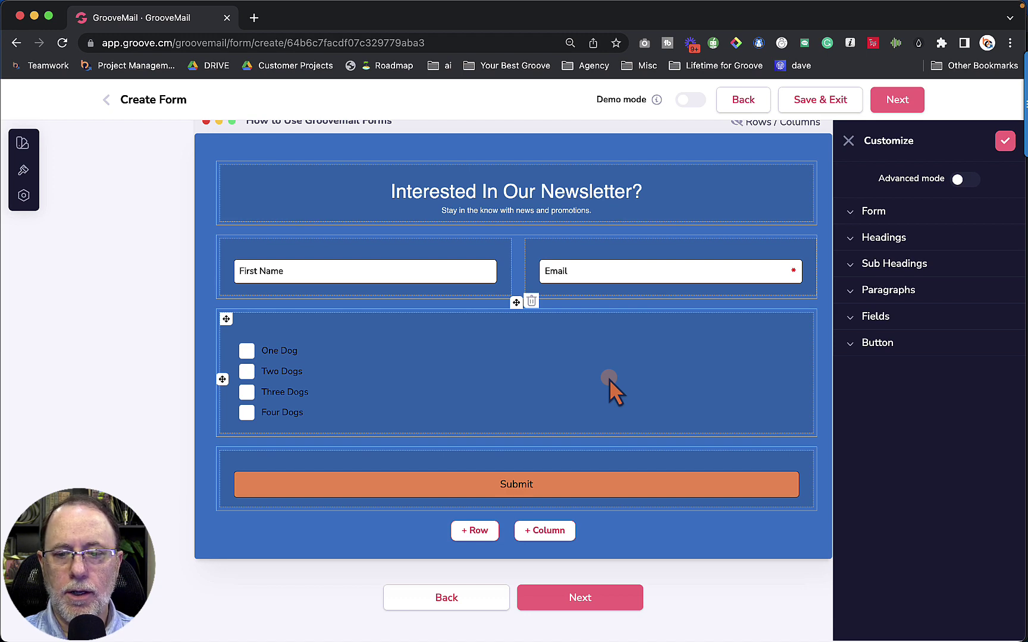
Hide the row and column outlines on the form and proceed to the Setup stage
{"action": "scroll", "coordinate": [606, 378], "scroll_direction": "up", "scroll_amount": 2}
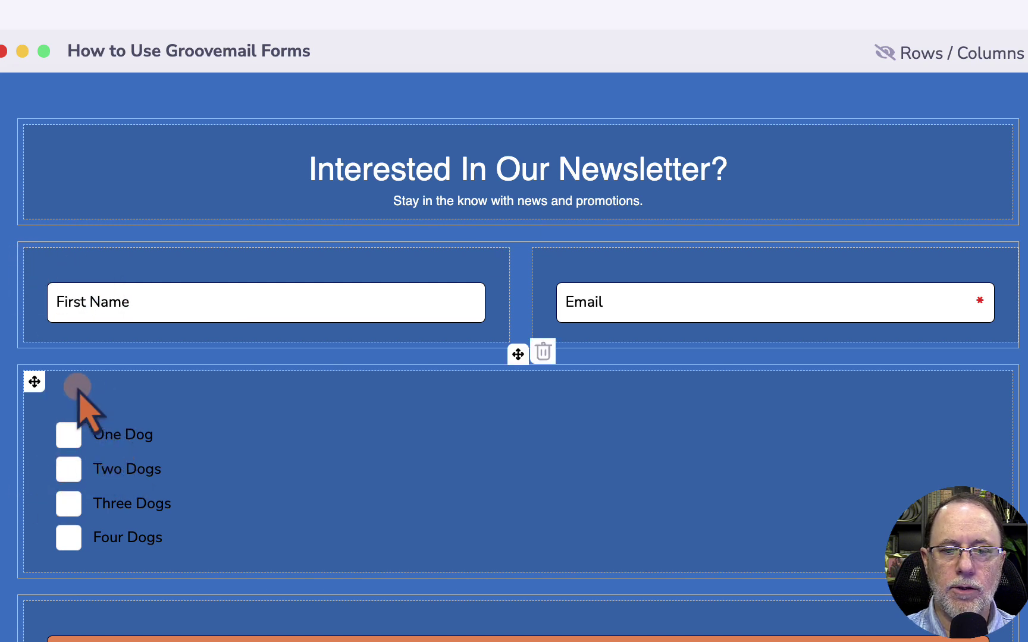
{"action": "left_click_drag", "start_coordinate": [33, 380], "coordinate": [264, 481]}
{"action": "left_click", "coordinate": [903, 55]}
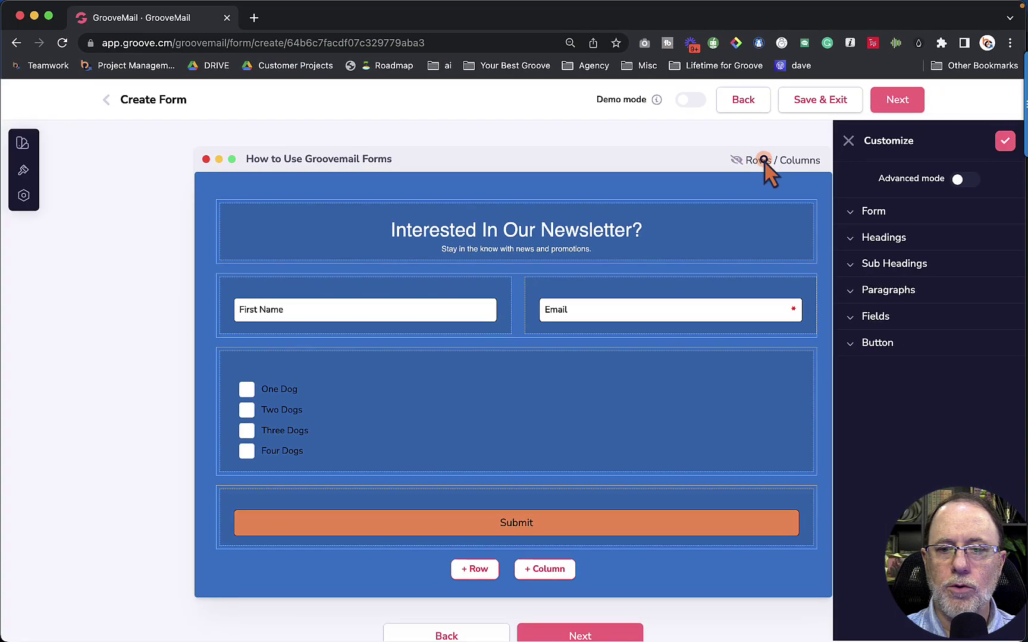
{"action": "left_click", "coordinate": [762, 160]}
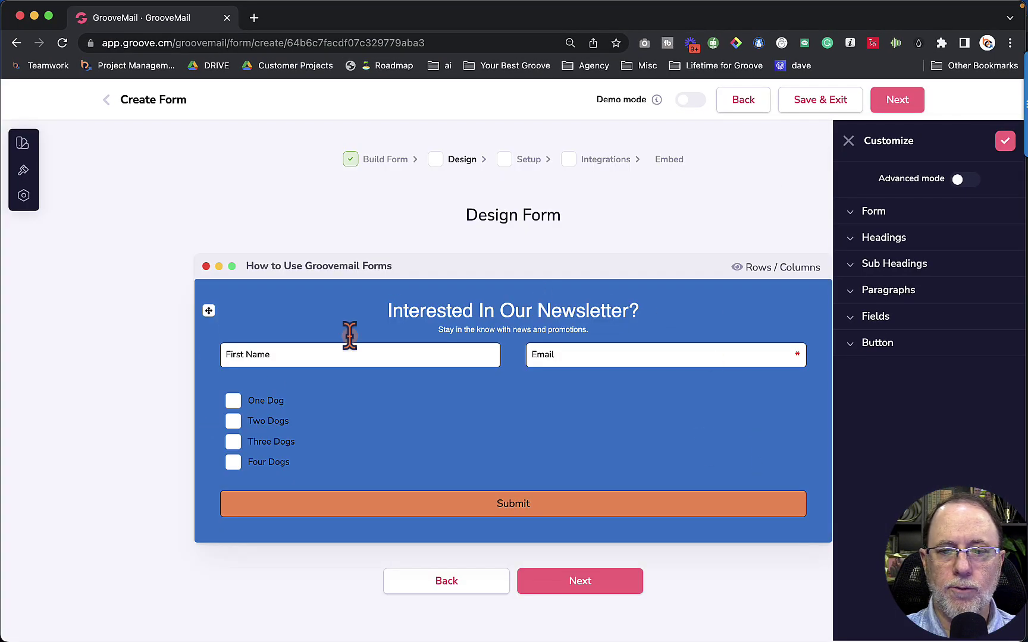
{"action": "left_click", "coordinate": [580, 581]}
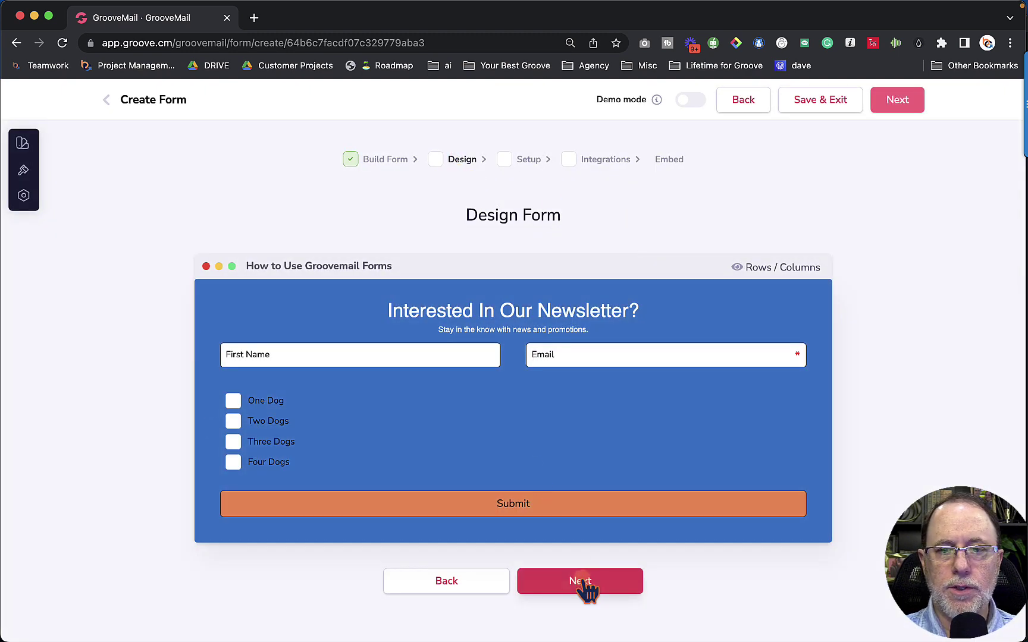
{"action": "left_click", "coordinate": [581, 581]}
Look through the Form Setup sections and proceed to the Integrations stage with the settings as they are
{"action": "scroll", "coordinate": [553, 464], "scroll_direction": "down", "scroll_amount": 5}
{"action": "scroll", "coordinate": [554, 464], "scroll_direction": "down", "scroll_amount": 15}
{"action": "scroll", "coordinate": [553, 464], "scroll_direction": "down", "scroll_amount": 10}
{"action": "scroll", "coordinate": [556, 467], "scroll_direction": "up", "scroll_amount": 20}
{"action": "scroll", "coordinate": [556, 467], "scroll_direction": "down", "scroll_amount": 2}
{"action": "scroll", "coordinate": [556, 467], "scroll_direction": "up", "scroll_amount": 2}
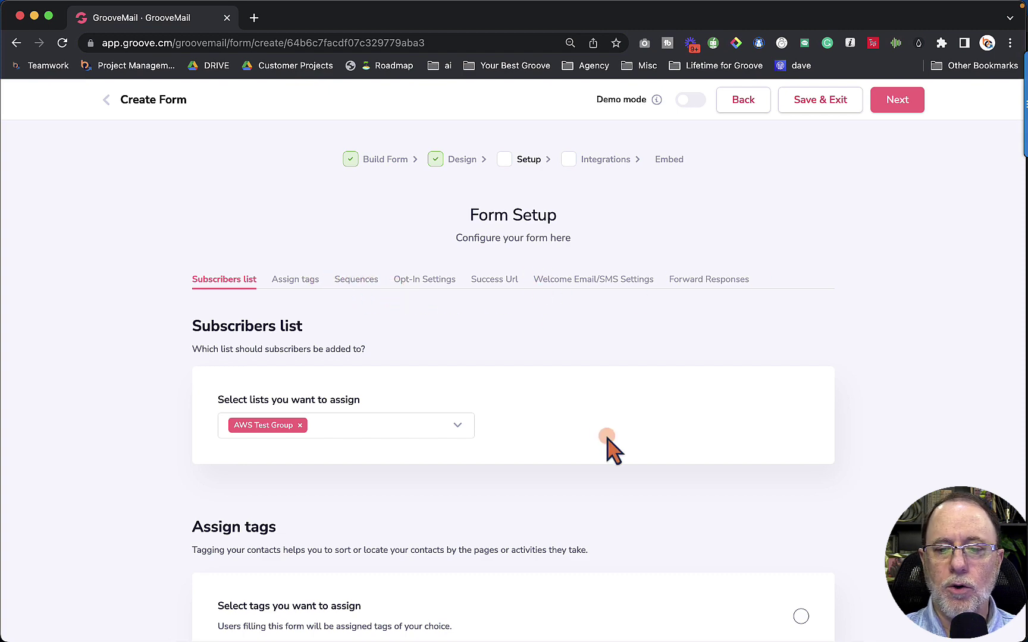
{"action": "scroll", "coordinate": [615, 470], "scroll_direction": "down", "scroll_amount": 15}
{"action": "left_click", "coordinate": [592, 606]}
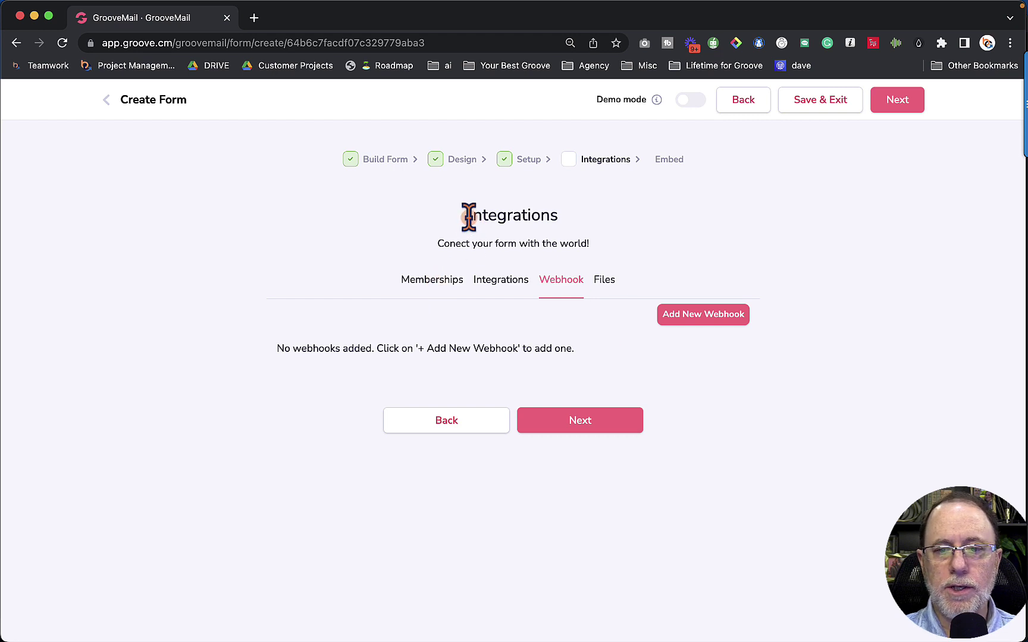
Add a membership integration for Example Membership with the Free Access level
{"action": "left_click_drag", "start_coordinate": [469, 216], "coordinate": [582, 226]}
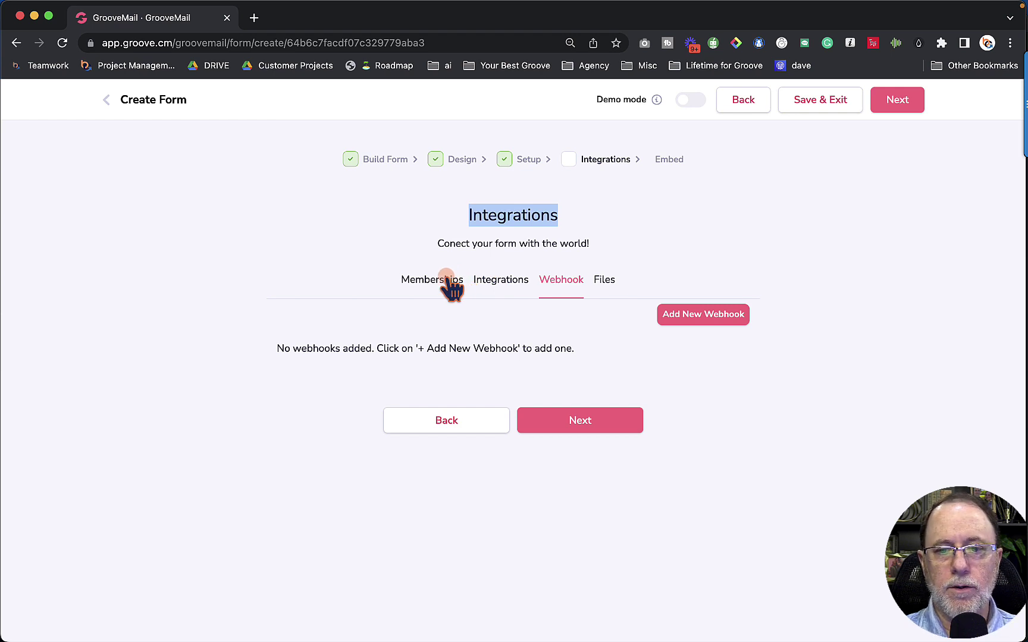
{"action": "left_click", "coordinate": [423, 280]}
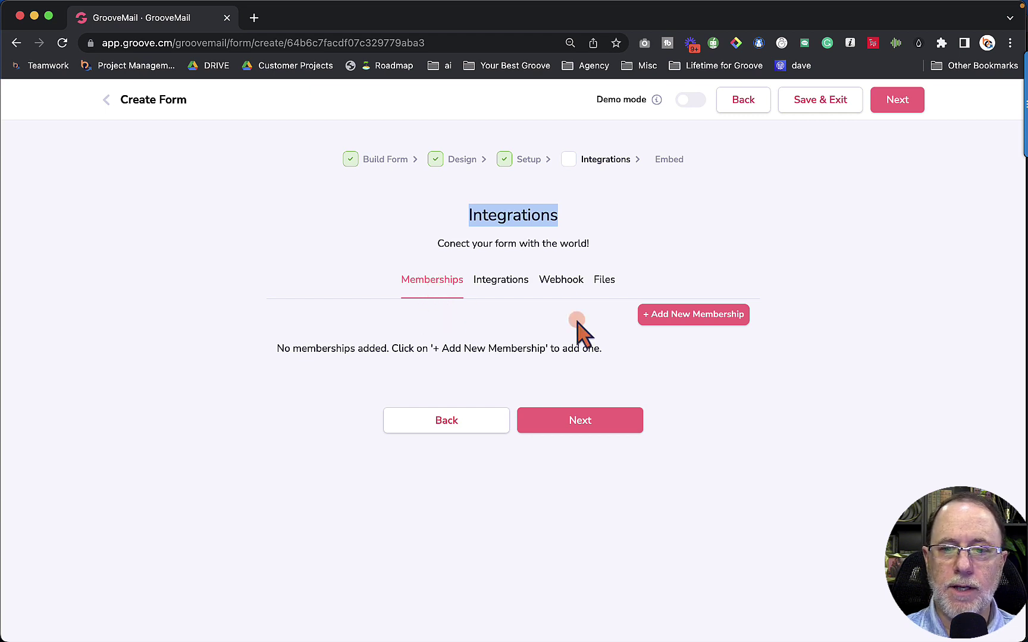
{"action": "left_click", "coordinate": [663, 315]}
{"action": "left_click", "coordinate": [315, 371]}
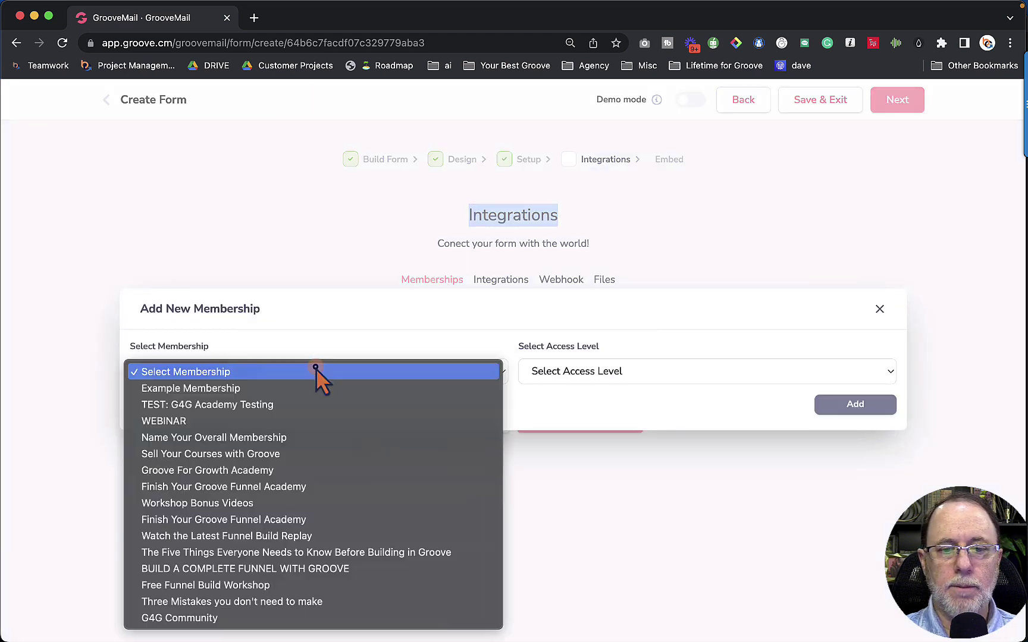
{"action": "left_click", "coordinate": [282, 388]}
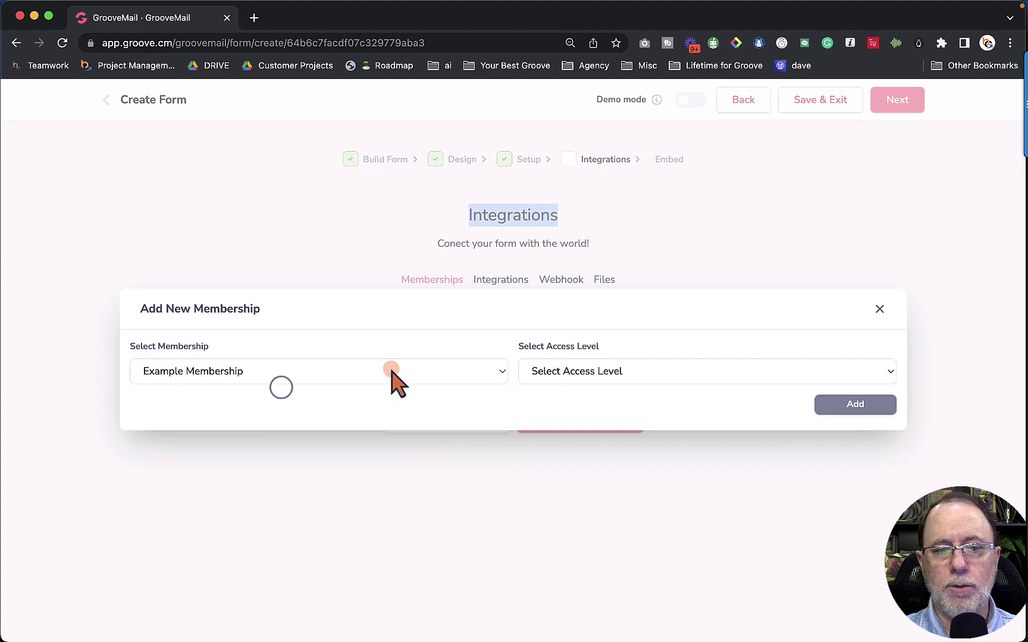
{"action": "left_click", "coordinate": [575, 371]}
{"action": "left_click", "coordinate": [579, 404]}
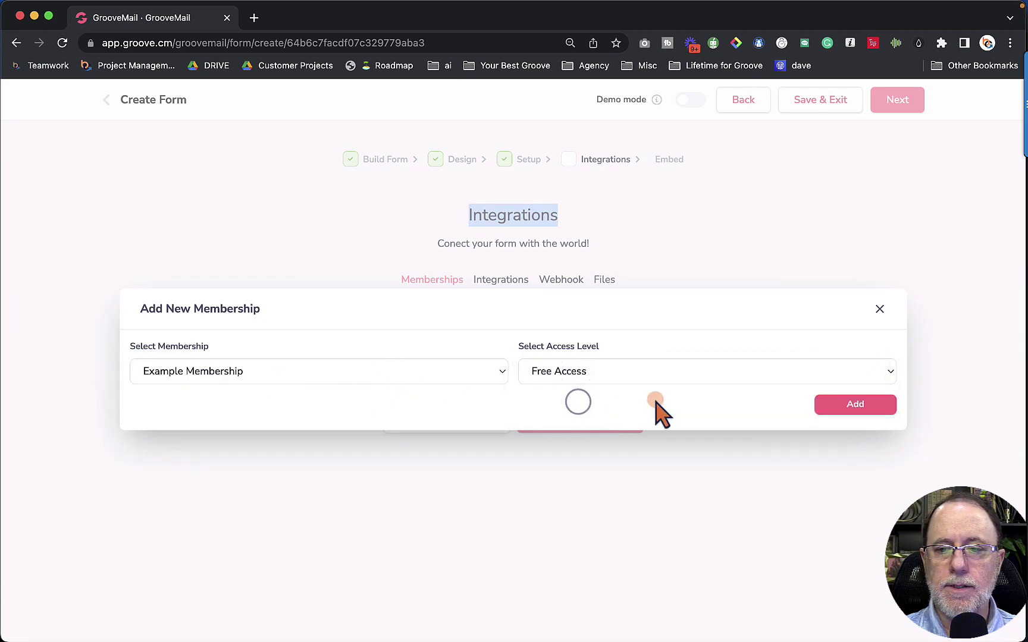
{"action": "left_click", "coordinate": [854, 405]}
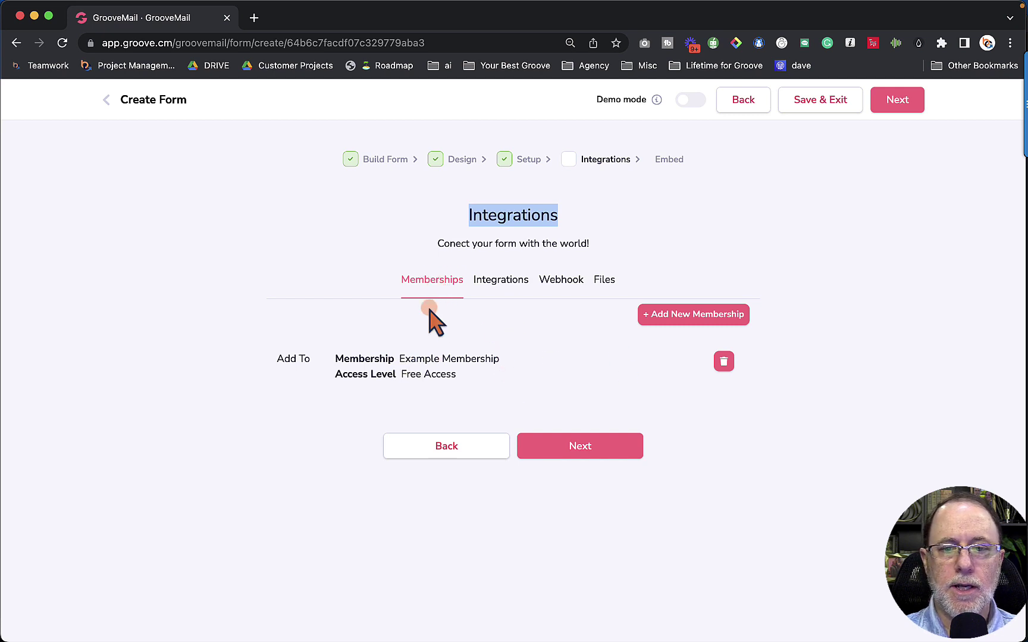
Try Zapier as the type for a new integration and close the dialog without adding it
{"action": "left_click", "coordinate": [497, 280]}
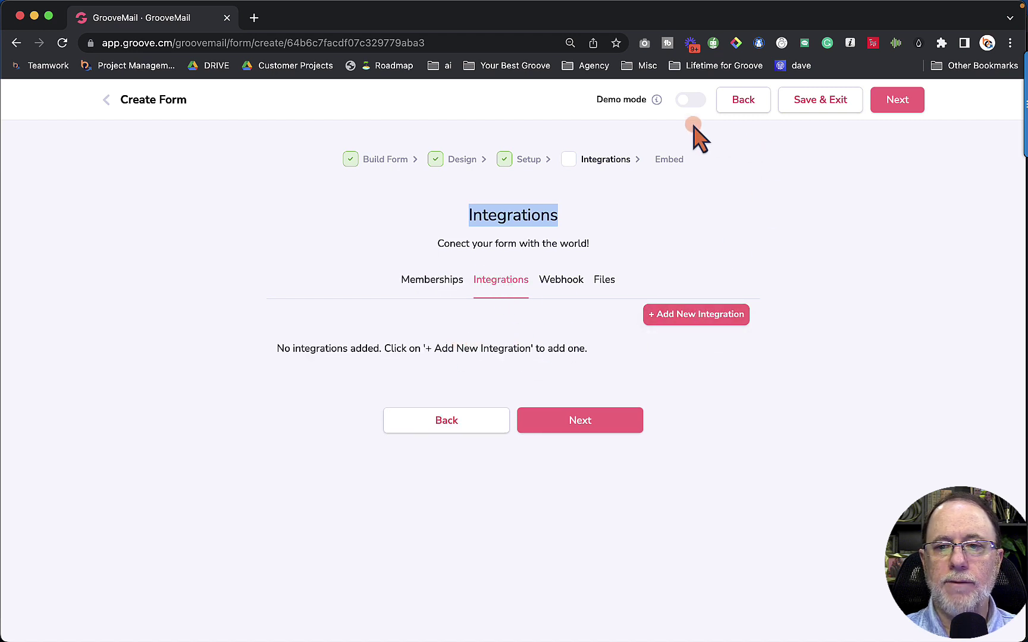
{"action": "left_click", "coordinate": [695, 321]}
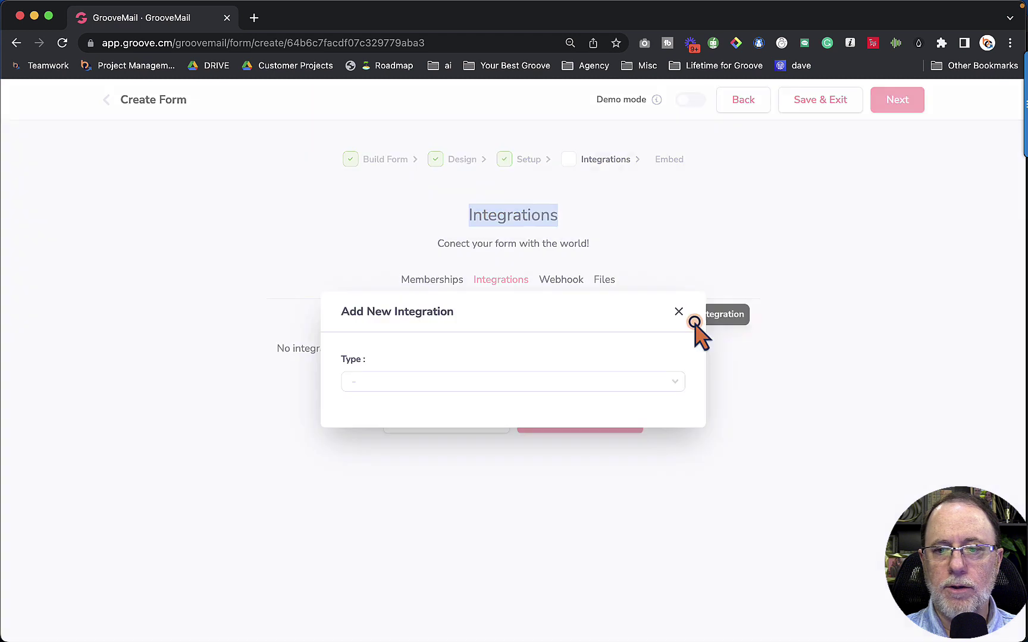
{"action": "left_click", "coordinate": [429, 382]}
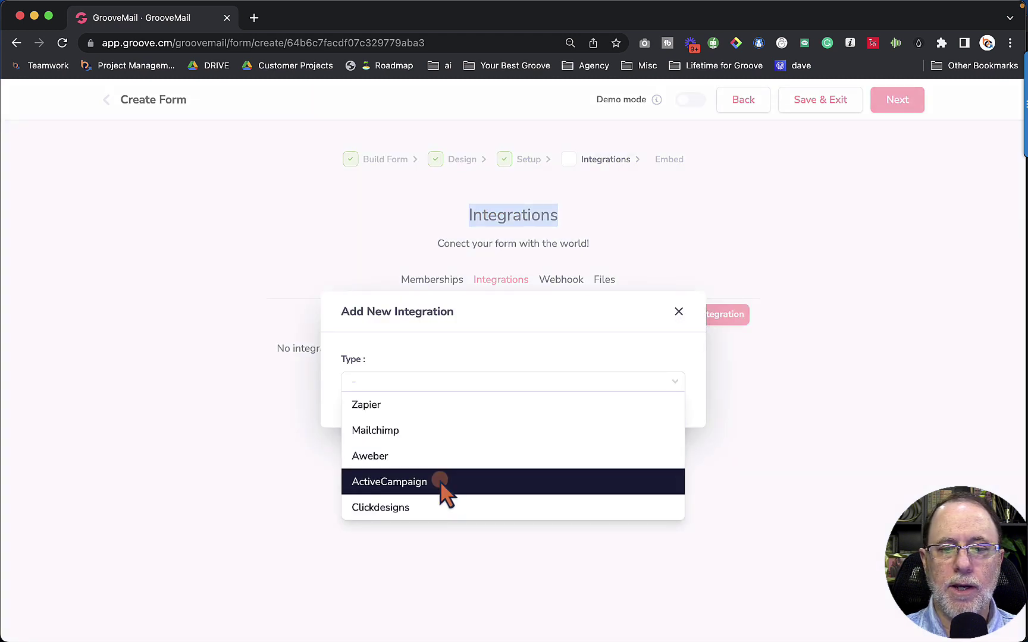
{"action": "left_click", "coordinate": [423, 406]}
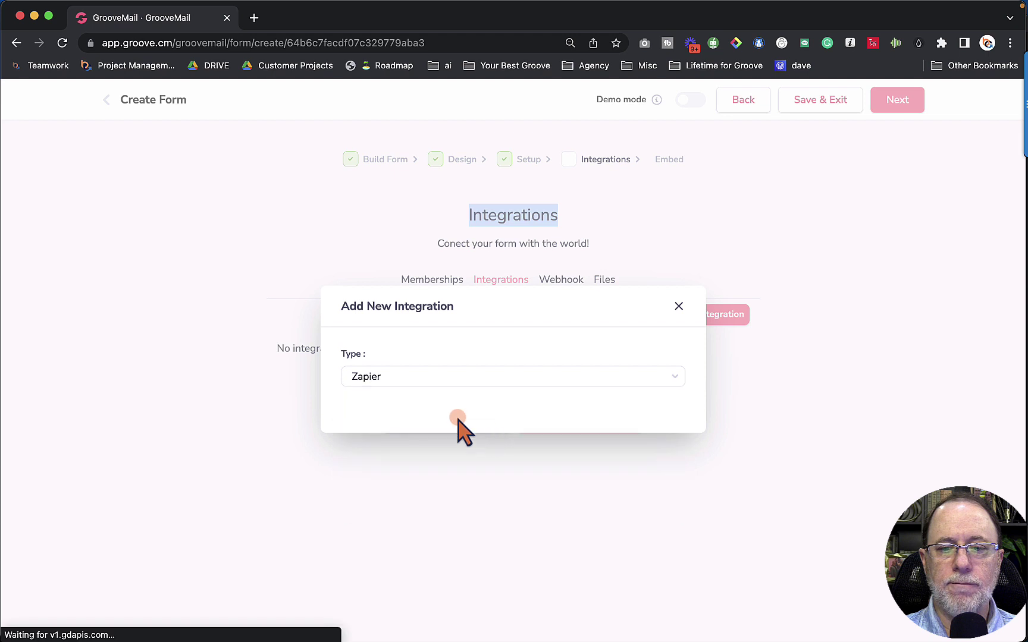
{"action": "left_click", "coordinate": [678, 305]}
Look at the settings for adding a new webhook and close the dialog
{"action": "left_click", "coordinate": [560, 279]}
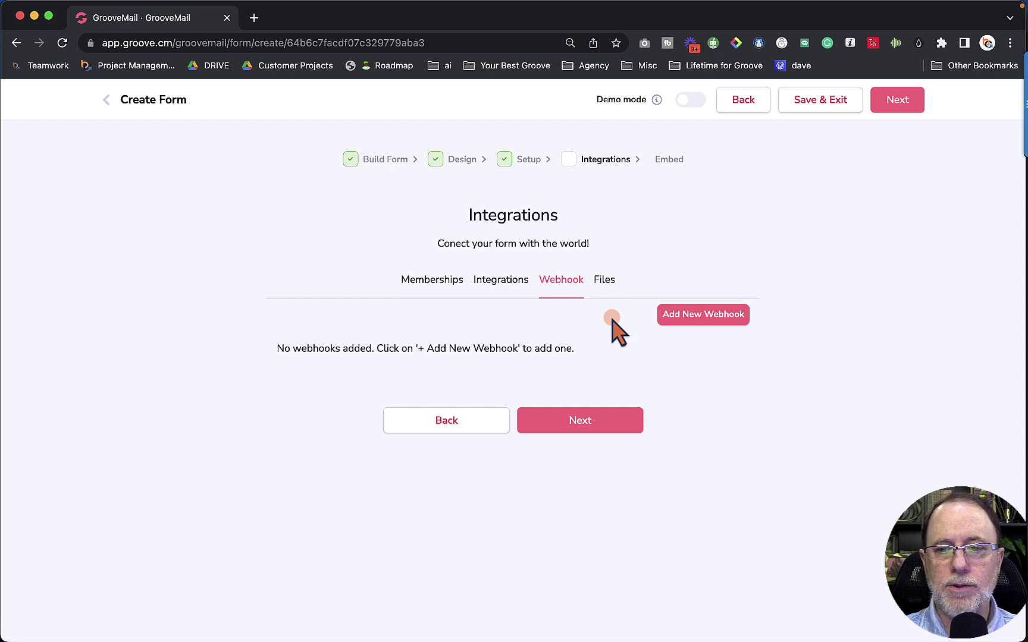
{"action": "left_click", "coordinate": [679, 316]}
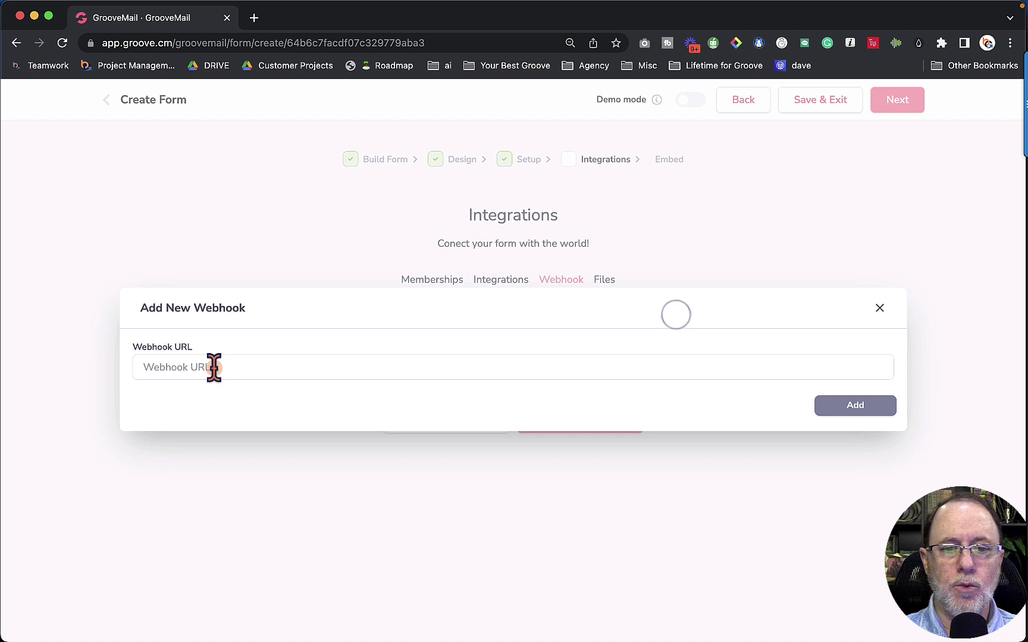
{"action": "left_click", "coordinate": [879, 308]}
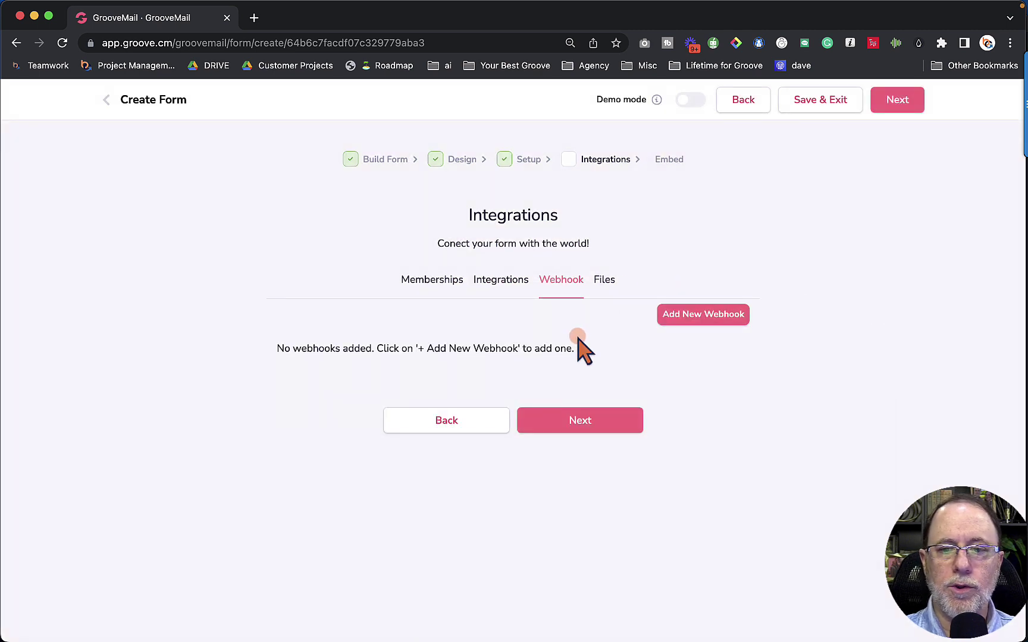
Add the Lead Magnet PDF from the file library as the file the form sends
{"action": "left_click", "coordinate": [602, 280]}
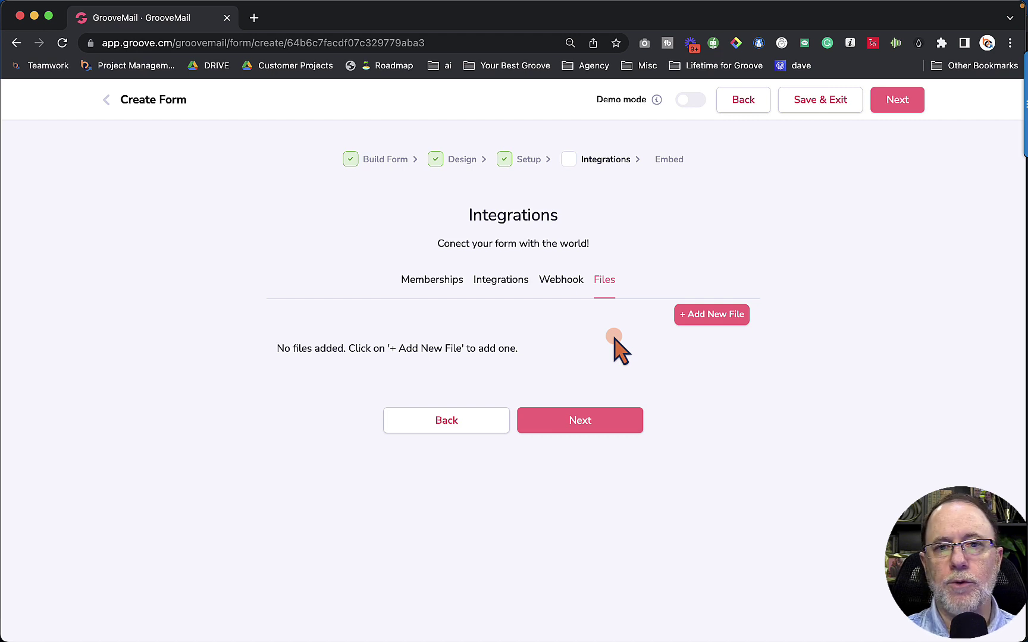
{"action": "left_click", "coordinate": [700, 314]}
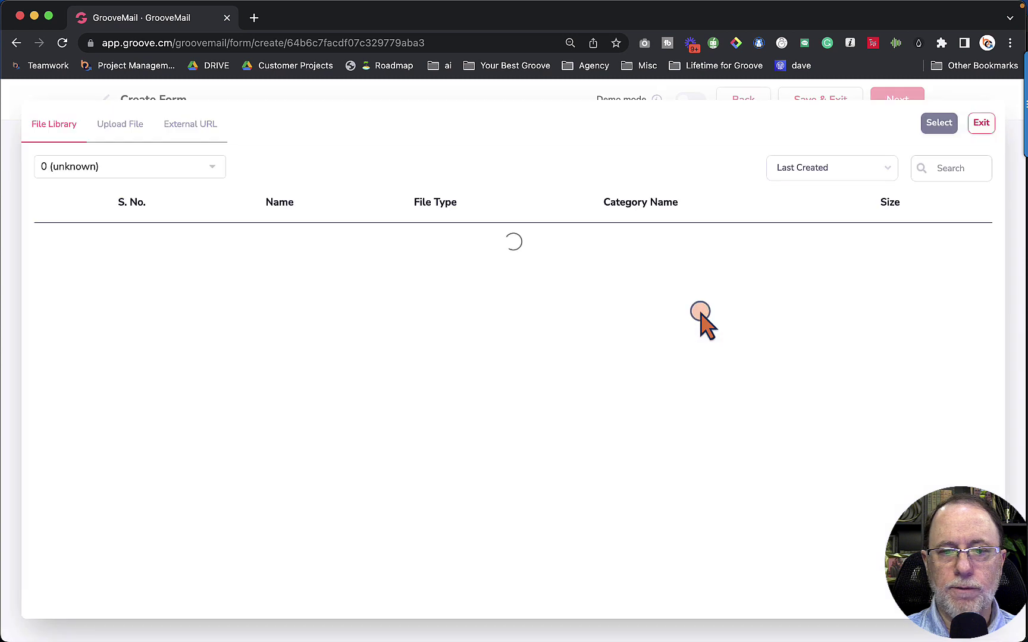
{"action": "left_click", "coordinate": [52, 243]}
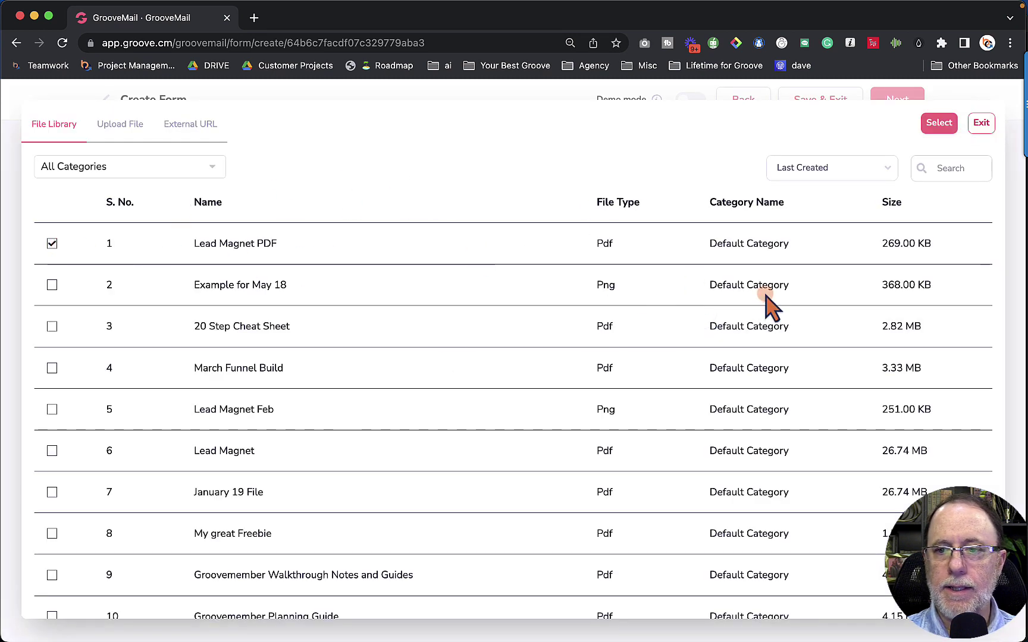
{"action": "left_click", "coordinate": [939, 124]}
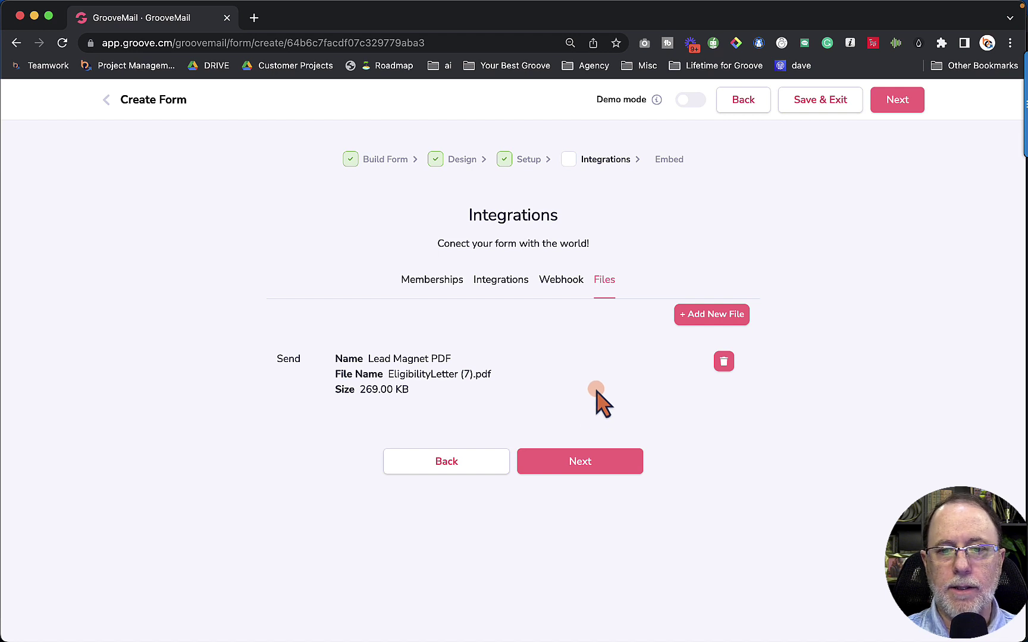
Review the form's Memberships, Integrations, Webhook and Files settings once more
{"action": "left_click", "coordinate": [437, 279]}
{"action": "left_click", "coordinate": [513, 280]}
{"action": "left_click", "coordinate": [563, 279]}
{"action": "left_click", "coordinate": [604, 277]}
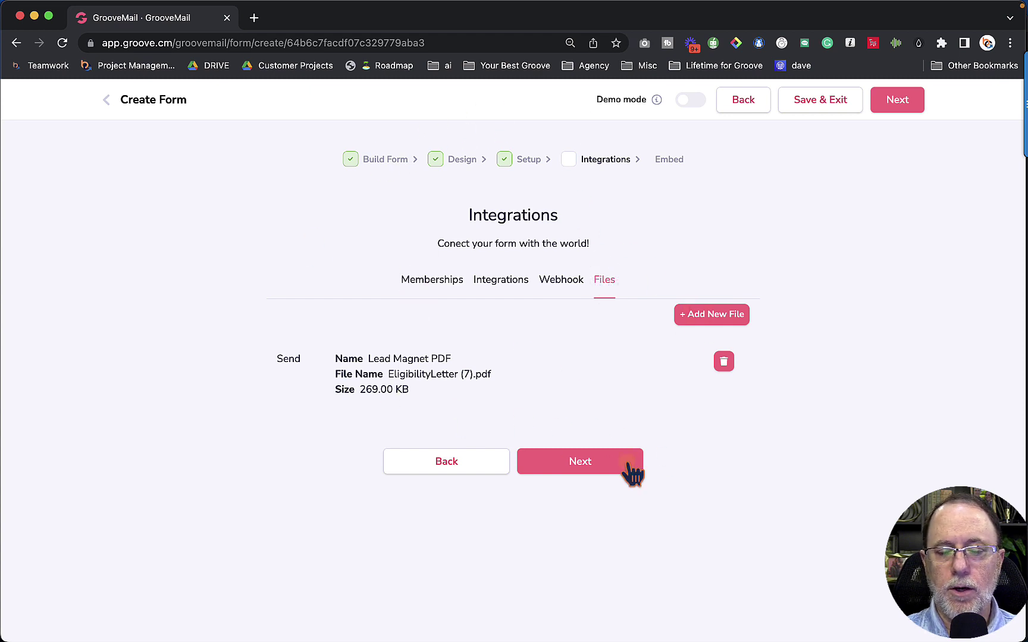
Proceed to the form's Embed stage and look over the preset choices and the embed code
{"action": "left_click", "coordinate": [593, 467]}
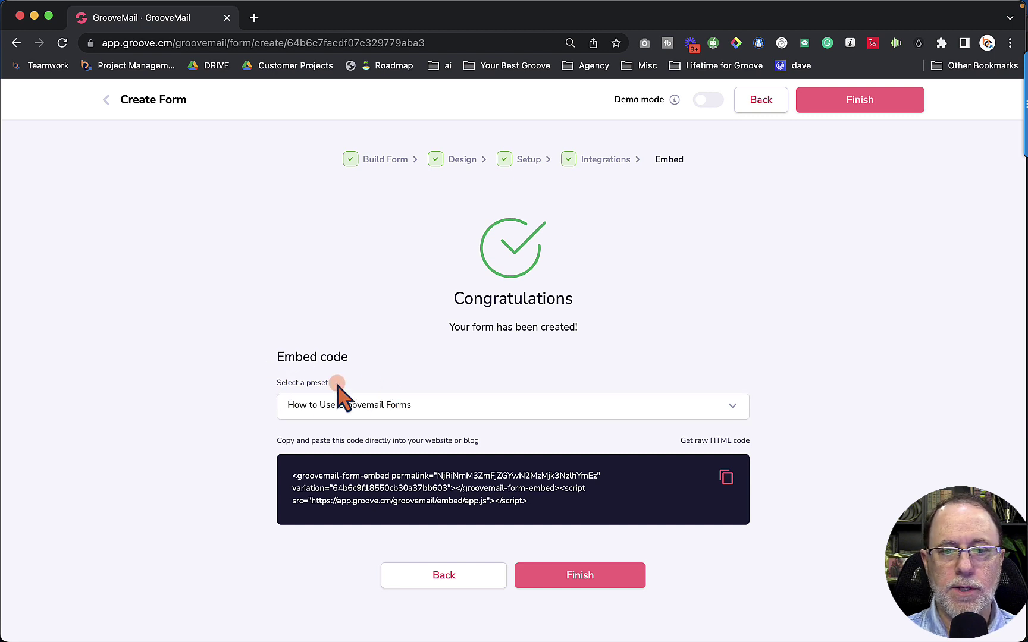
{"action": "left_click", "coordinate": [604, 408]}
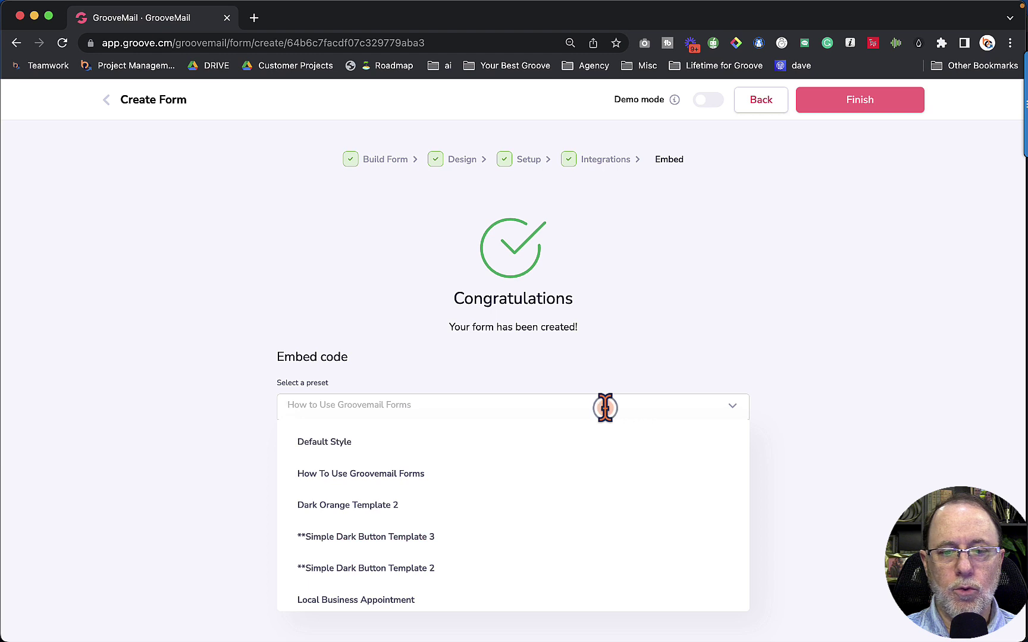
{"action": "left_click", "coordinate": [421, 361]}
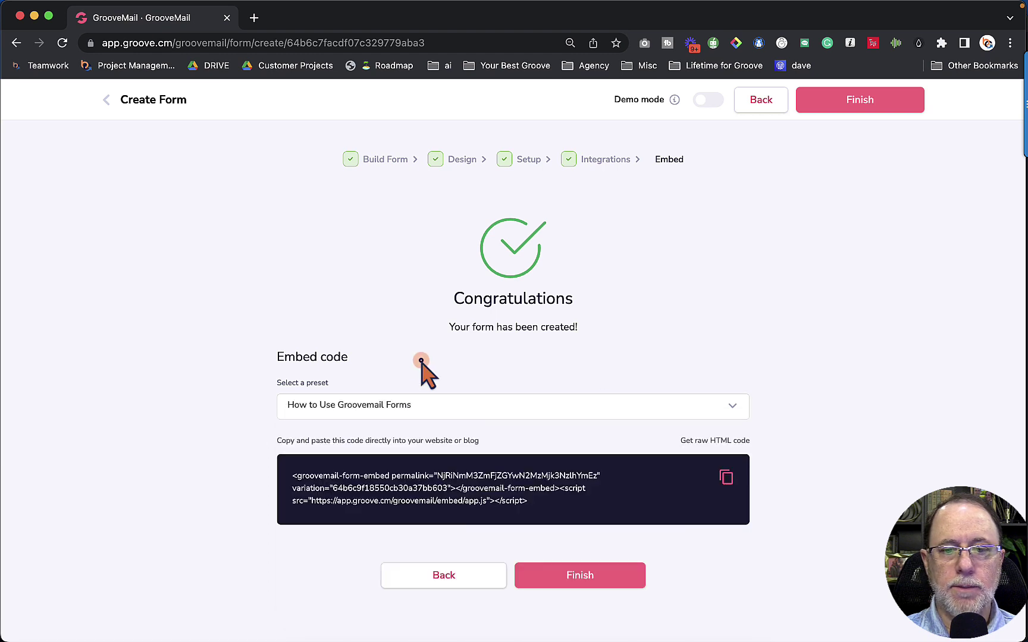
{"action": "left_click_drag", "start_coordinate": [293, 476], "coordinate": [555, 507]}
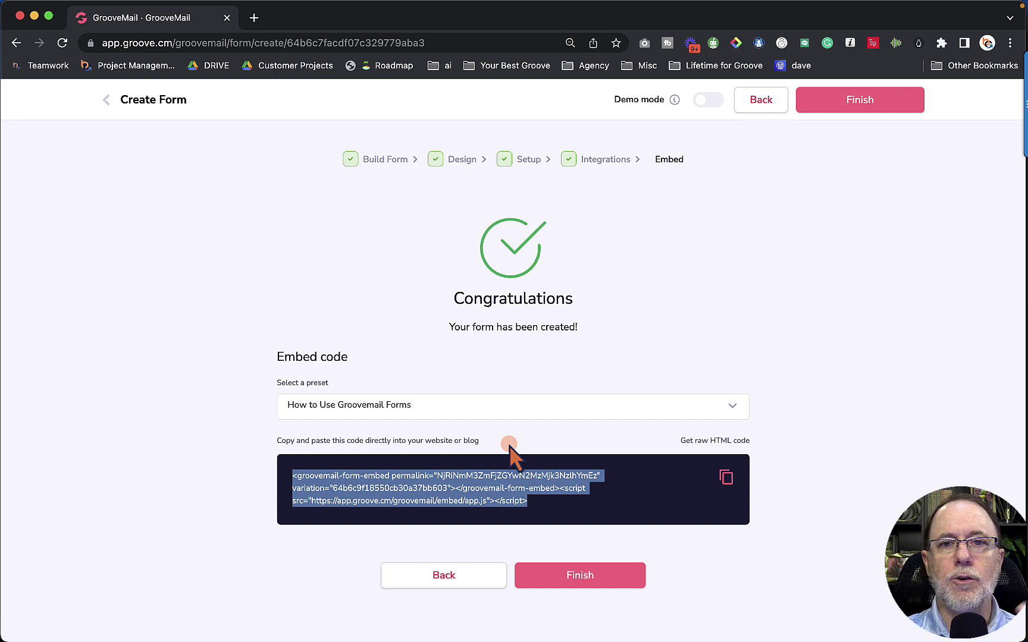
{"action": "left_click", "coordinate": [566, 504]}
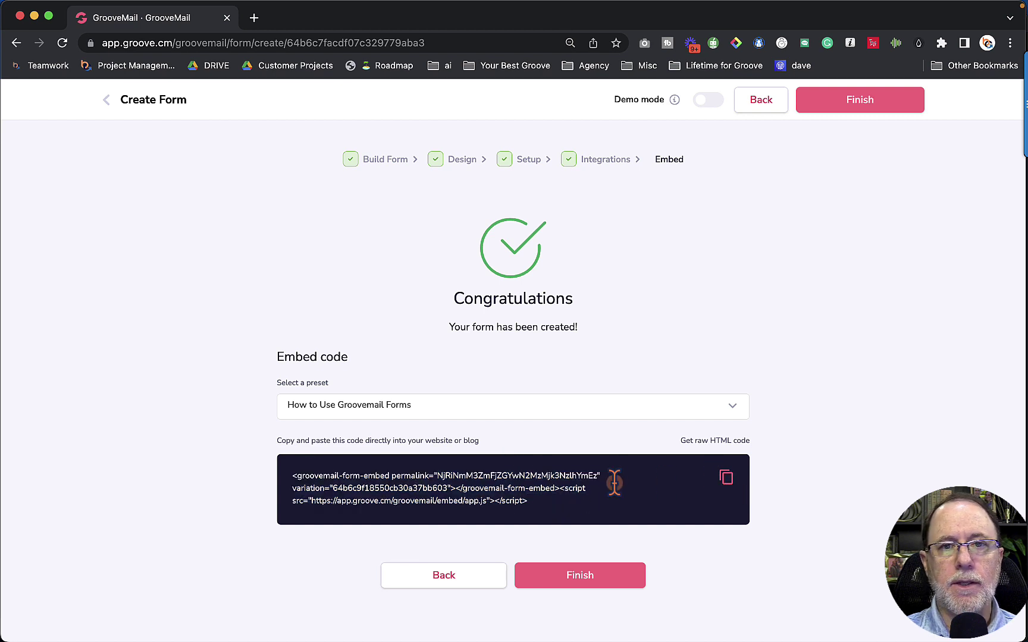
Select the How To Use Groovemail Forms preset for the embed code and finish the form
{"action": "left_click", "coordinate": [431, 405]}
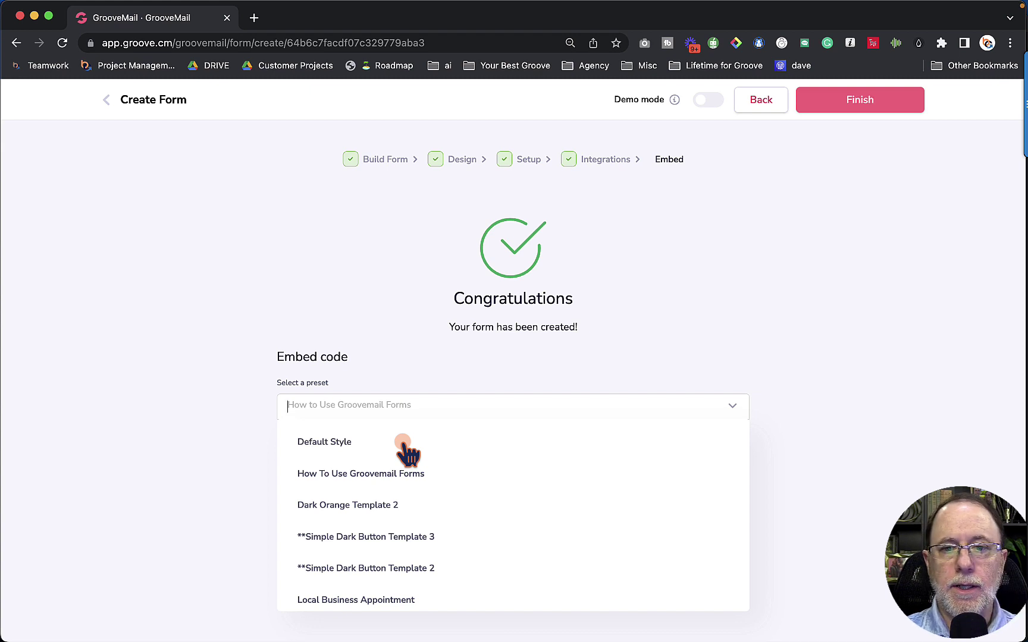
{"action": "left_click", "coordinate": [371, 473]}
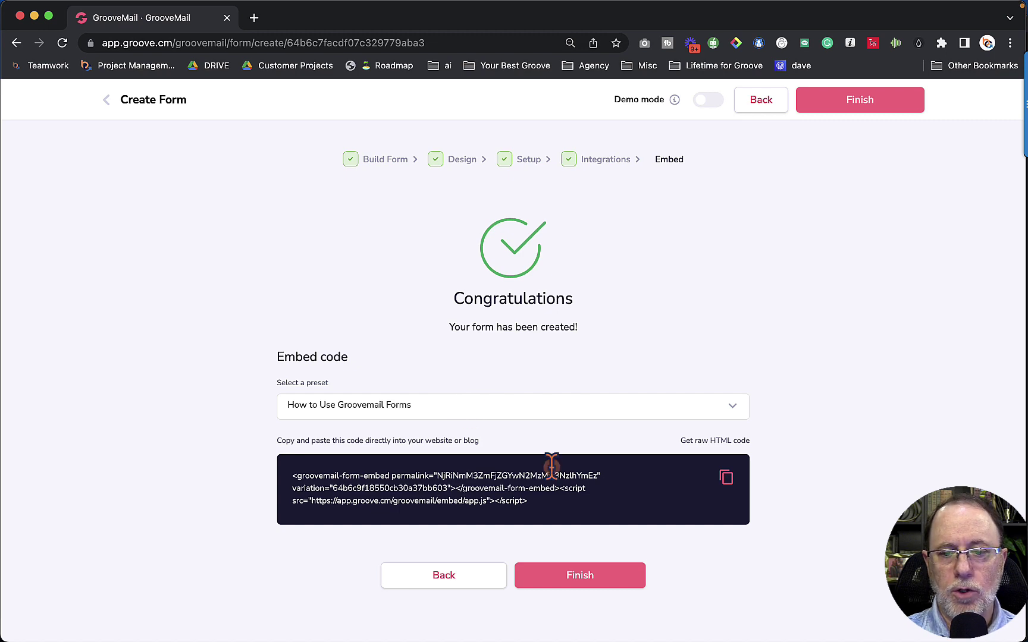
{"action": "left_click", "coordinate": [602, 576]}
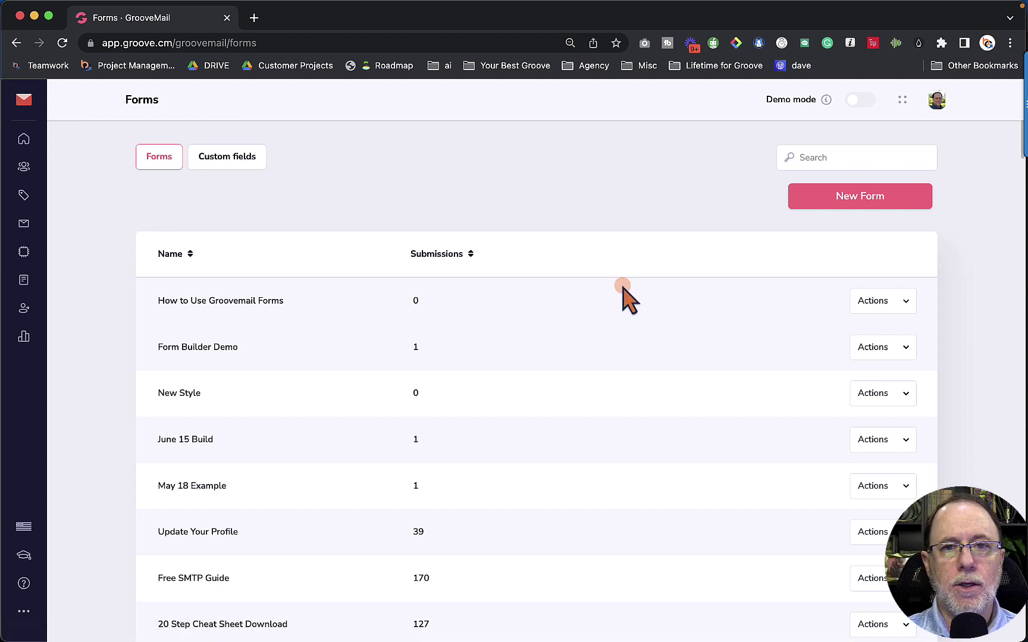
{"action": "scroll", "coordinate": [623, 298], "scroll_direction": "down", "scroll_amount": 1}
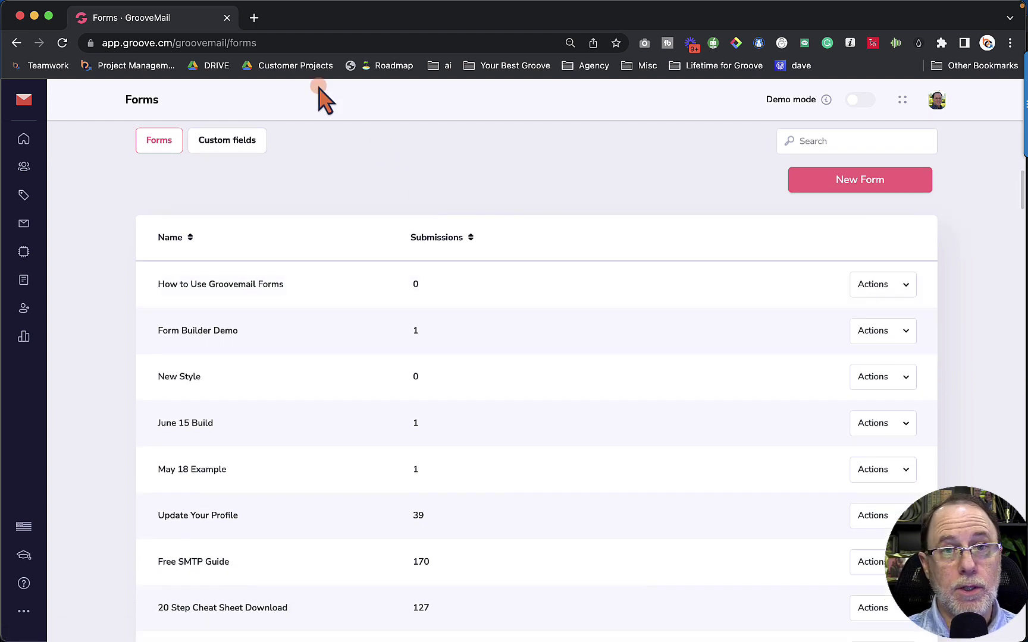
Open the Get Your Free Stuff page in the GroovePages builder and place a GrooveMail form element in the empty container
{"action": "left_click", "coordinate": [255, 19]}
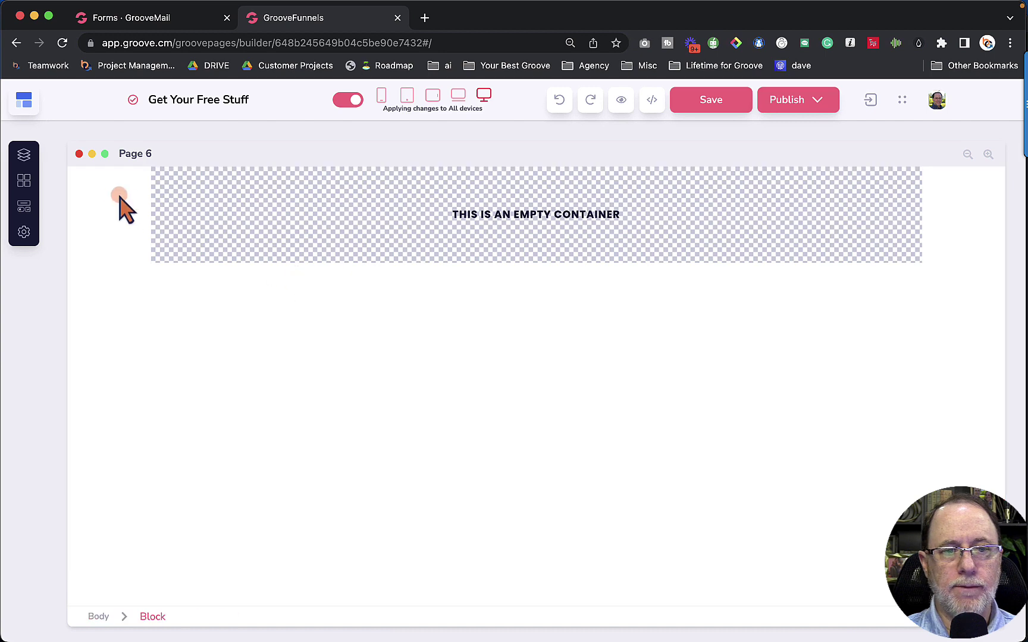
{"action": "left_click", "coordinate": [25, 205]}
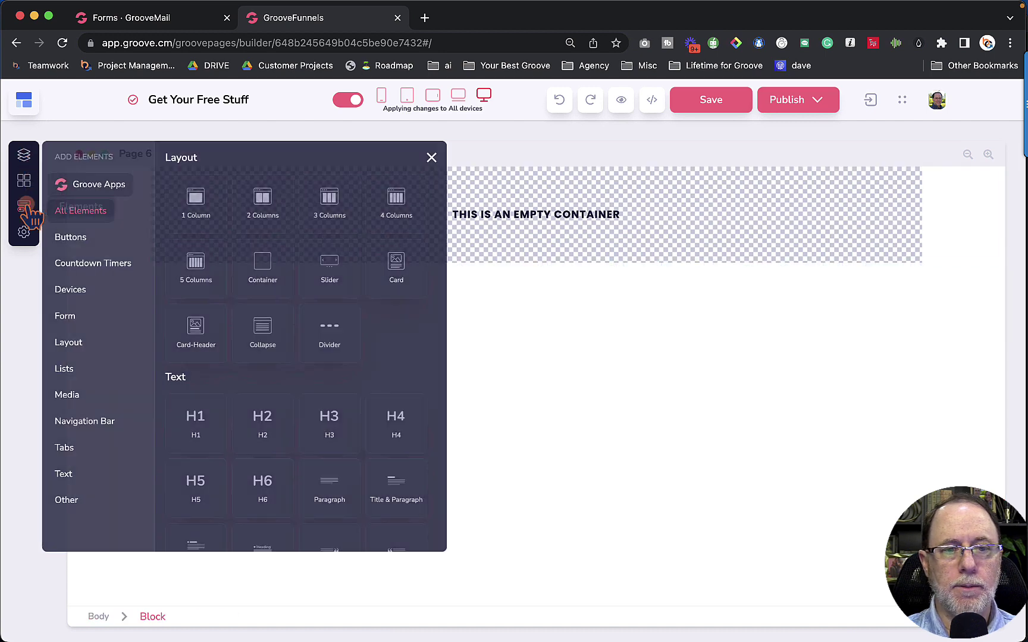
{"action": "left_click", "coordinate": [94, 189]}
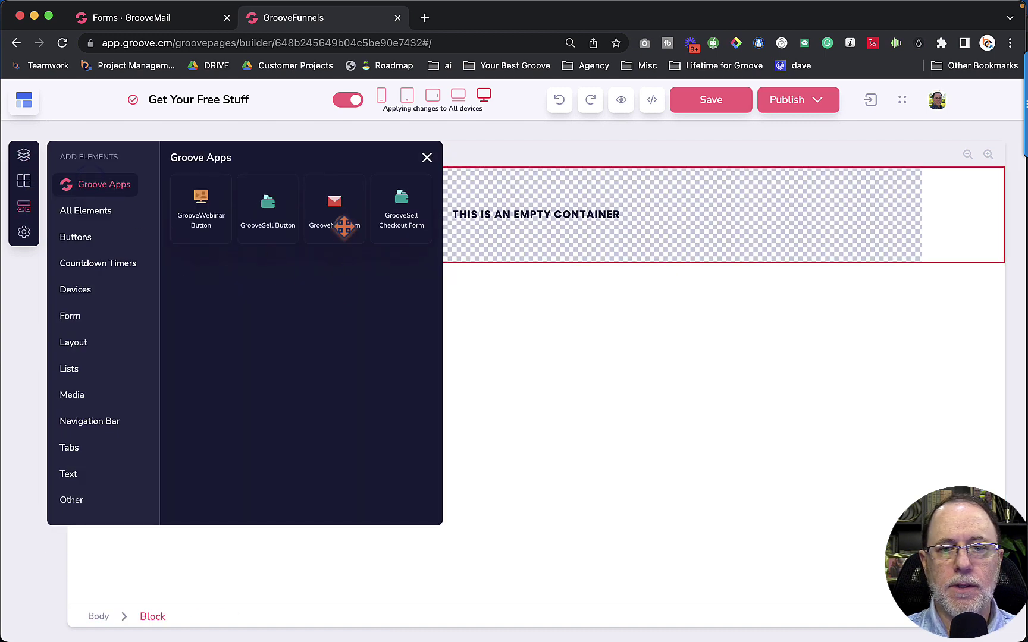
{"action": "left_click_drag", "start_coordinate": [339, 210], "coordinate": [481, 222]}
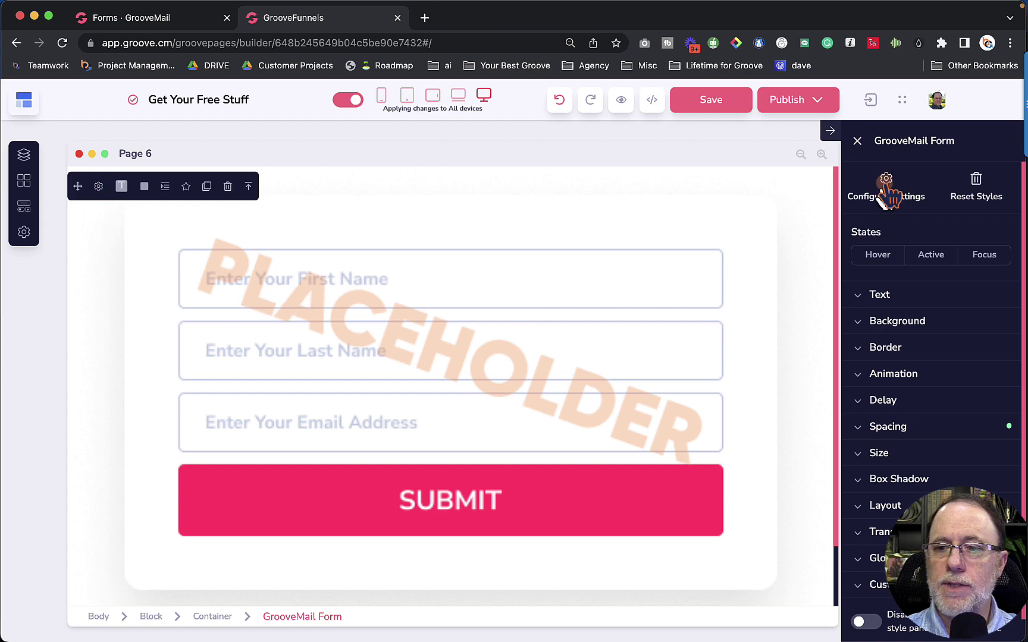
Link the placeholder element to the How to Use Groovemail Forms form with its How to Use Groovemail Forms preset
{"action": "left_click", "coordinate": [98, 186]}
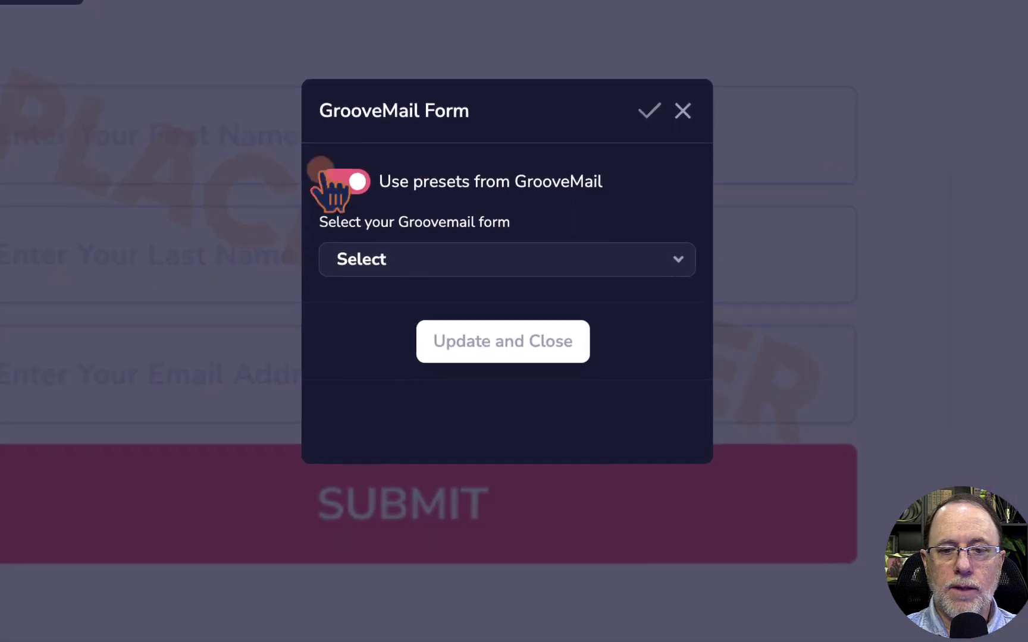
{"action": "left_click", "coordinate": [411, 260]}
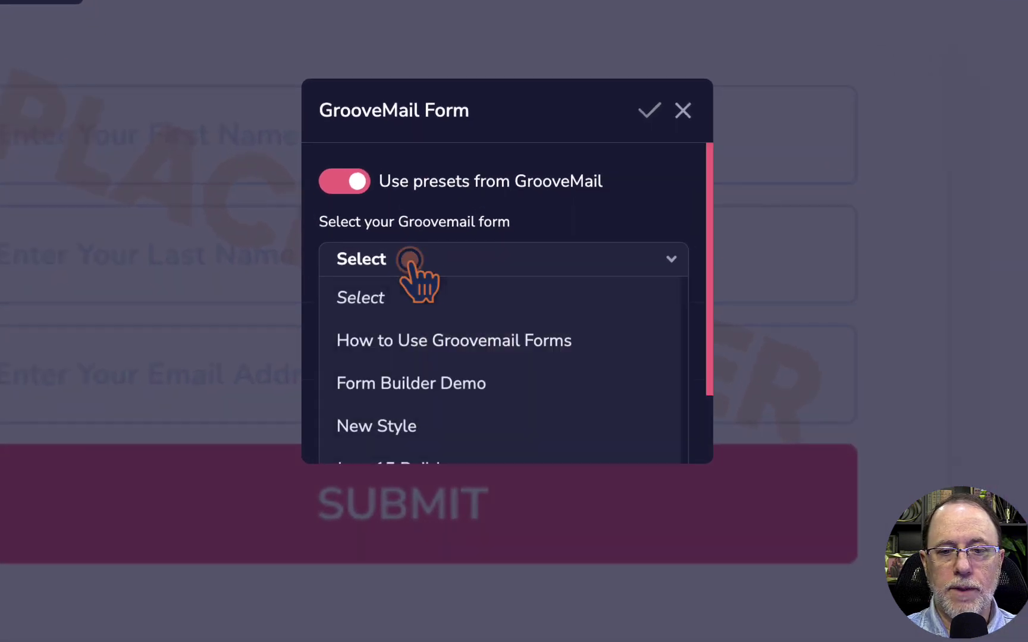
{"action": "left_click", "coordinate": [420, 343]}
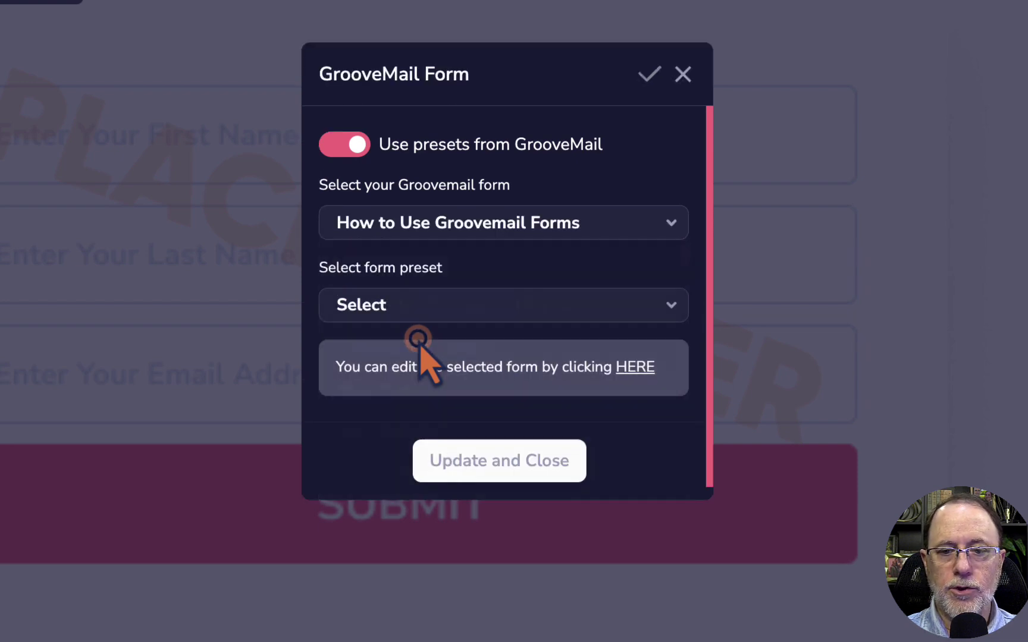
{"action": "left_click", "coordinate": [440, 304]}
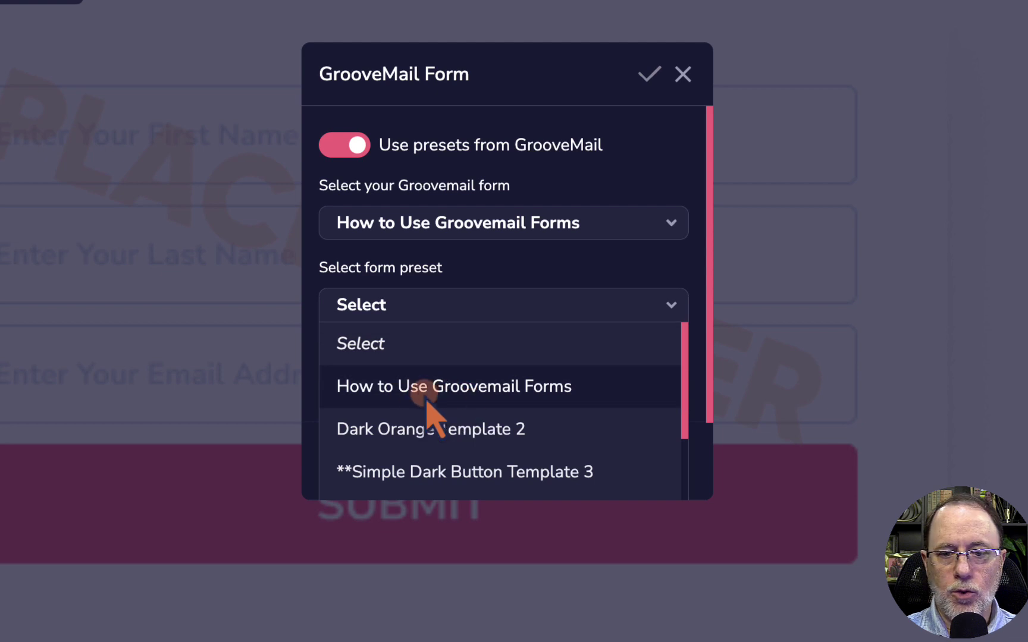
{"action": "left_click", "coordinate": [479, 393]}
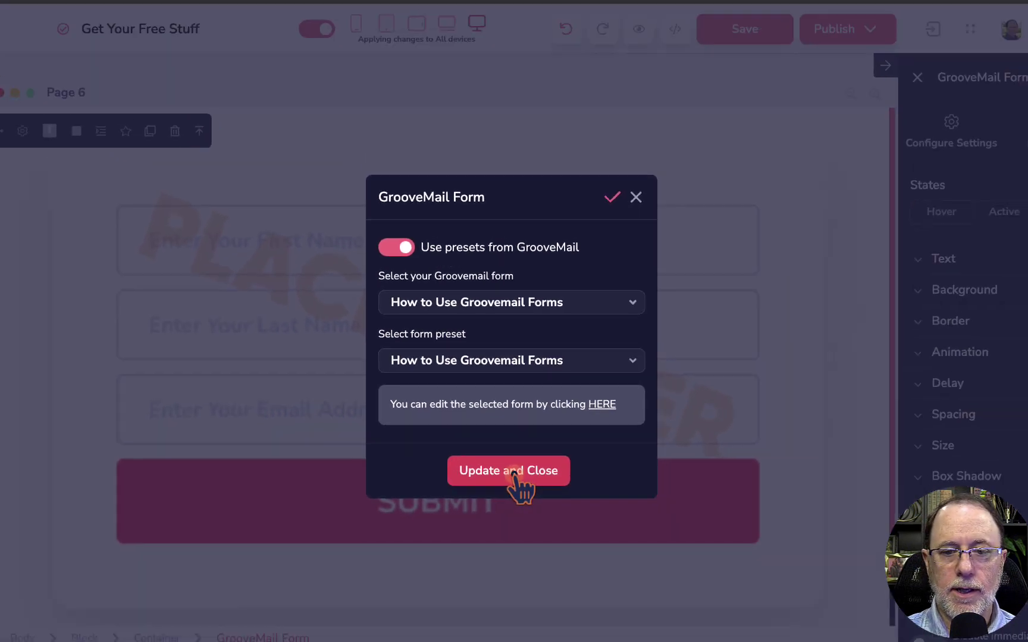
{"action": "left_click", "coordinate": [512, 471]}
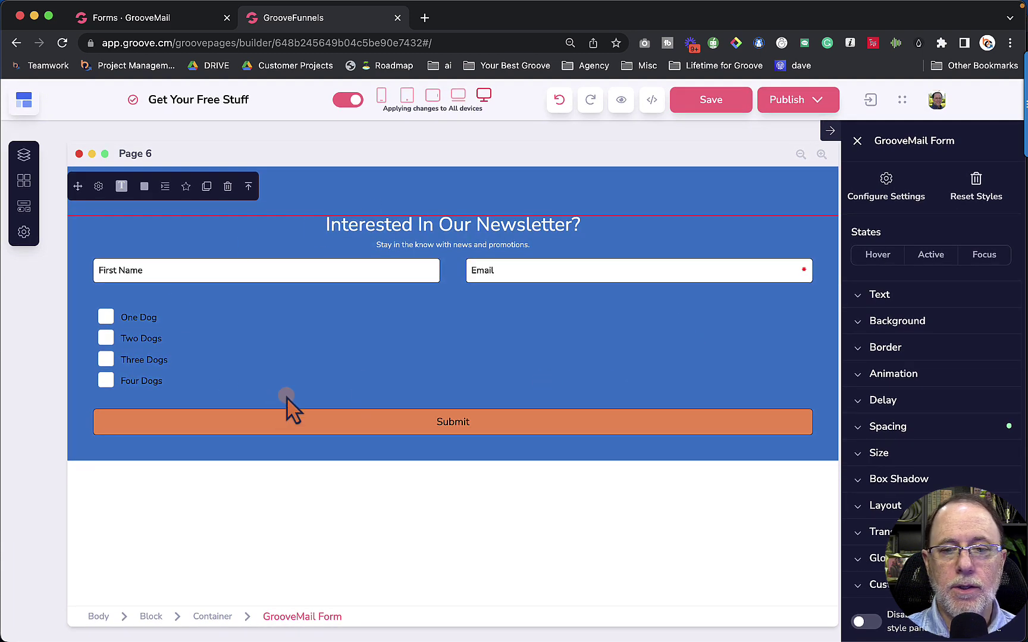
Set the form element's width relative to its parent, at about two thirds of the page width
{"action": "left_click", "coordinate": [879, 453]}
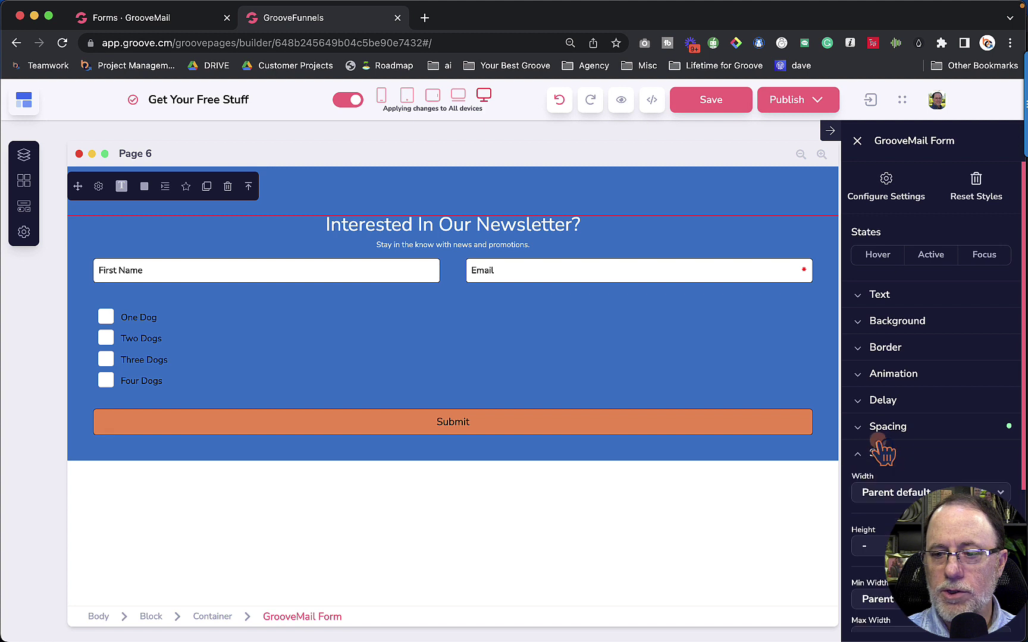
{"action": "left_click", "coordinate": [895, 492]}
{"action": "left_click", "coordinate": [878, 592]}
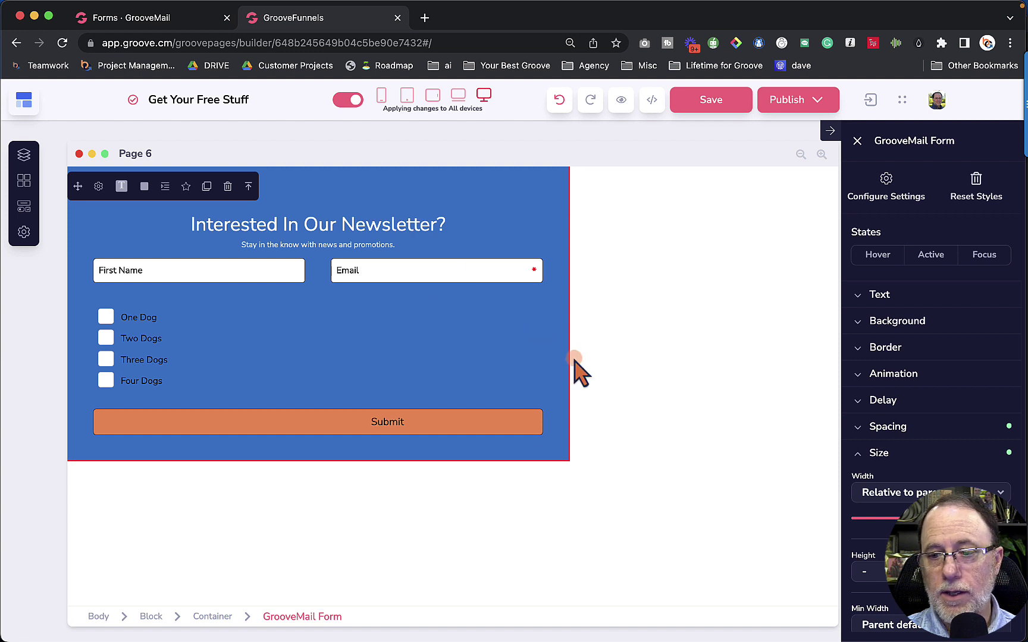
{"action": "left_click", "coordinate": [878, 453]}
{"action": "scroll", "coordinate": [885, 518], "scroll_direction": "down", "scroll_amount": 1}
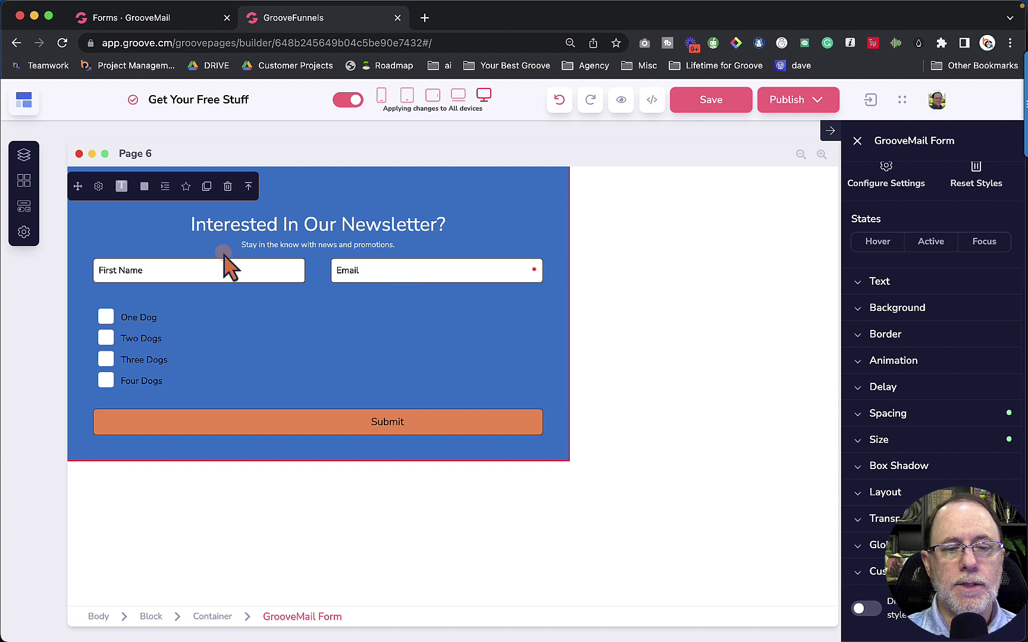
Turn off the use of GrooveMail presets for the form element and apply the change
{"action": "left_click", "coordinate": [100, 188]}
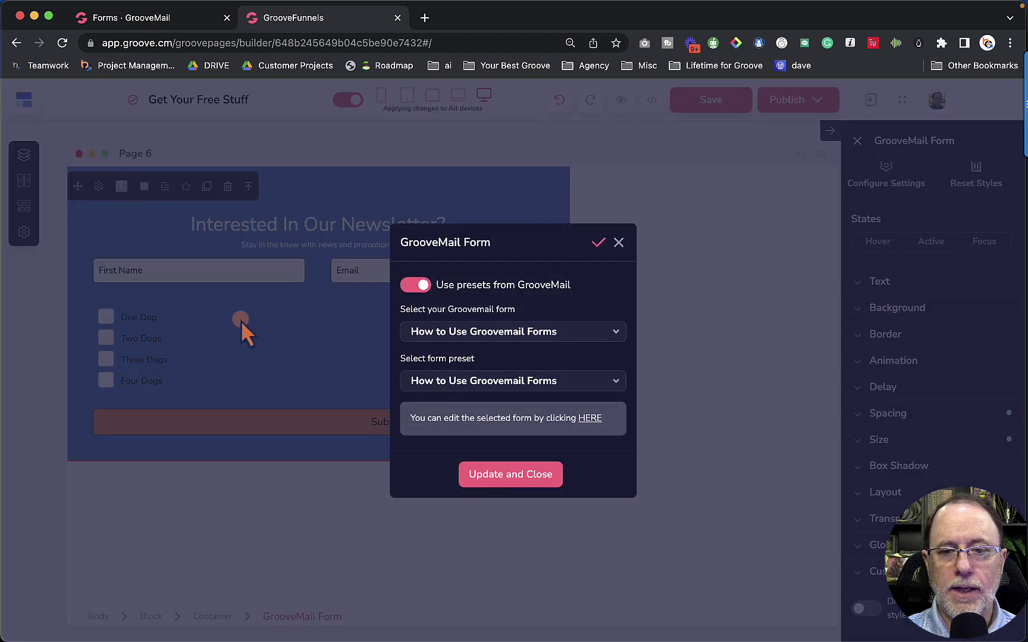
{"action": "left_click_drag", "start_coordinate": [437, 285], "coordinate": [402, 300]}
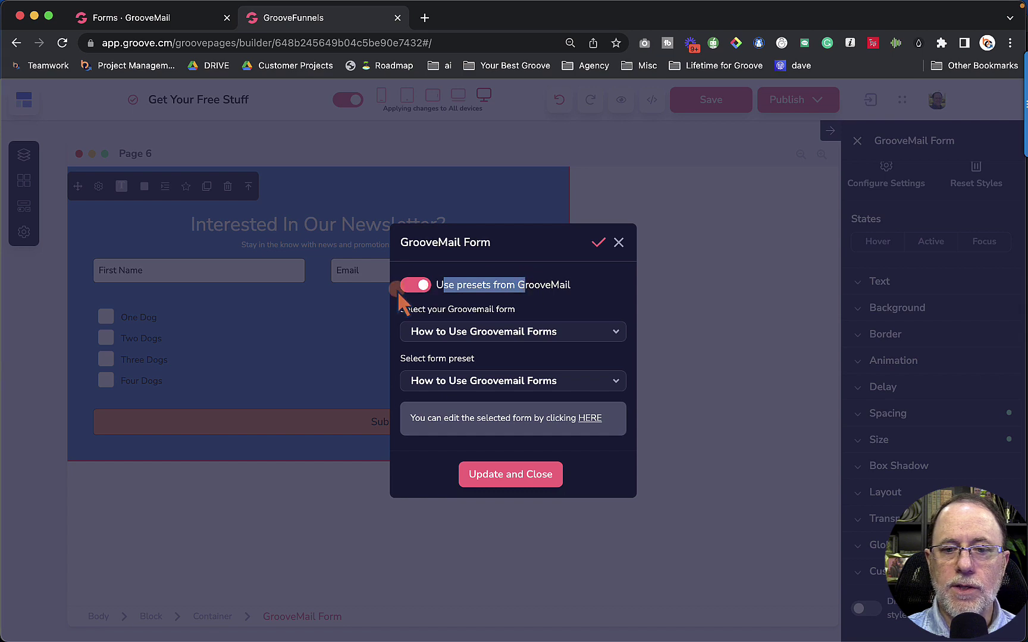
{"action": "left_click", "coordinate": [410, 290]}
{"action": "left_click", "coordinate": [511, 476]}
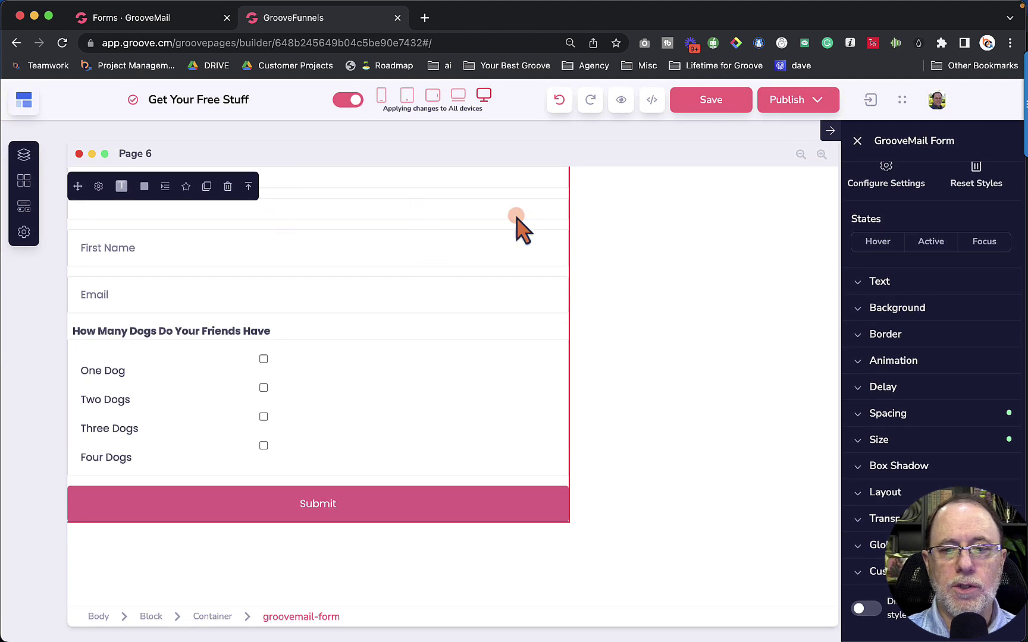
{"action": "left_click", "coordinate": [648, 259]}
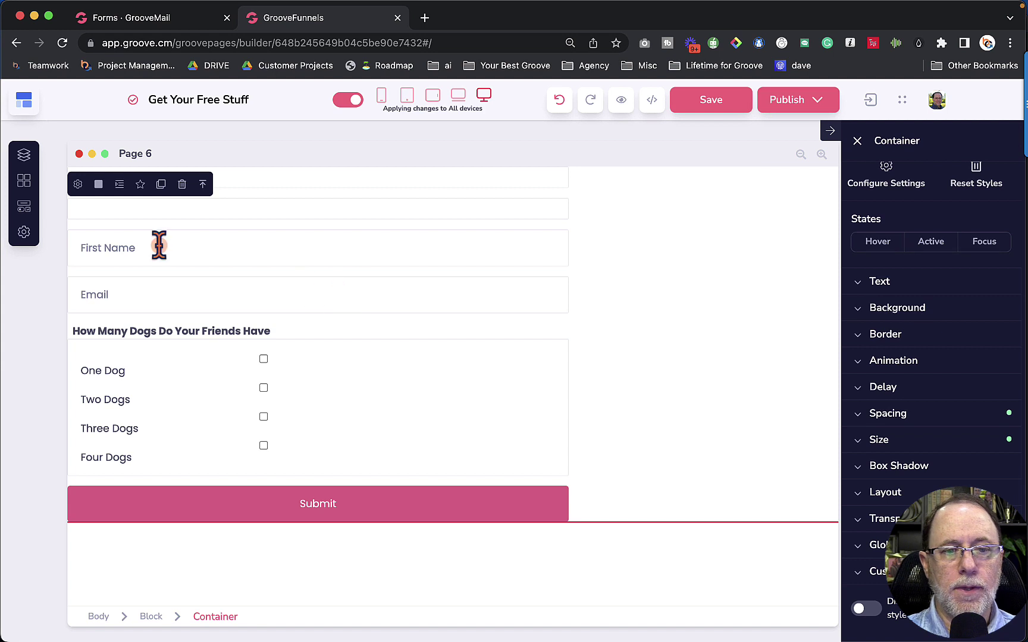
{"action": "left_click", "coordinate": [390, 423]}
{"action": "left_click", "coordinate": [601, 390]}
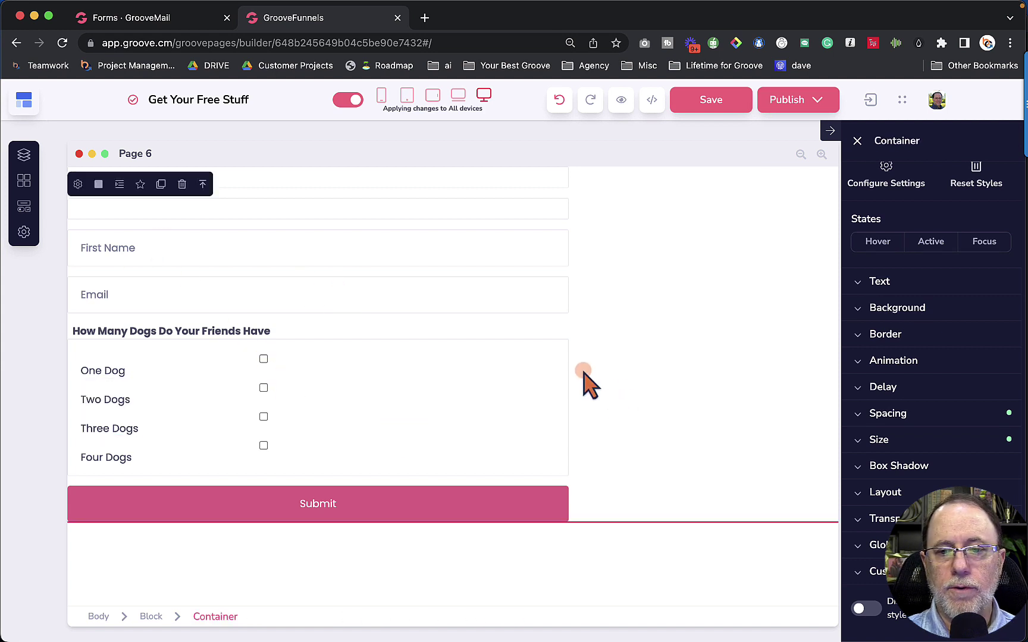
Set the form's thank-you redirect to a page, linking it to 20 Step Groove Cheat Sheet, and apply the settings
{"action": "left_click", "coordinate": [582, 369]}
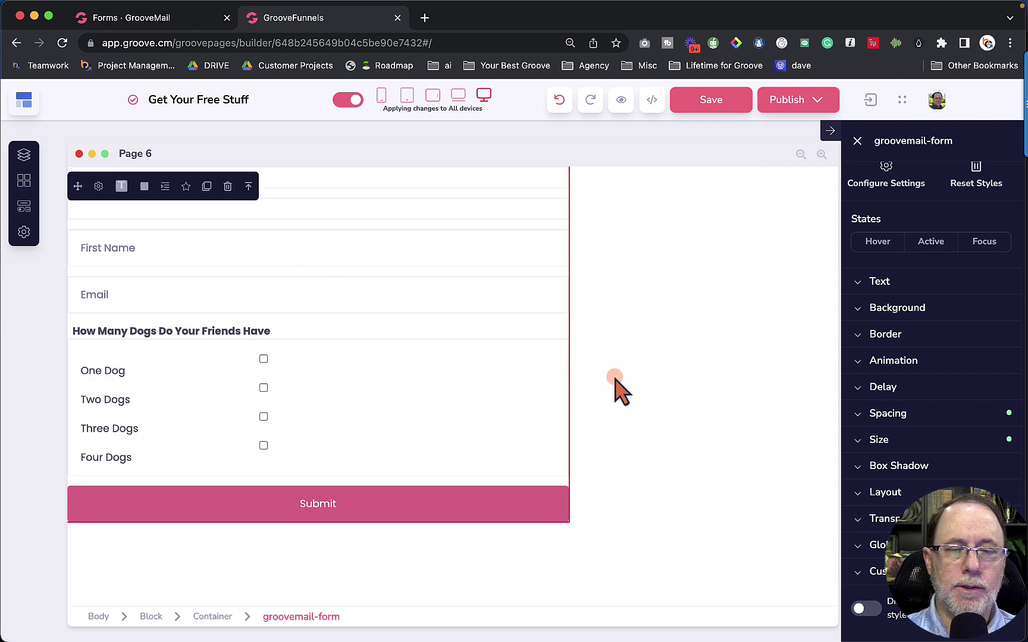
{"action": "left_click", "coordinate": [98, 187]}
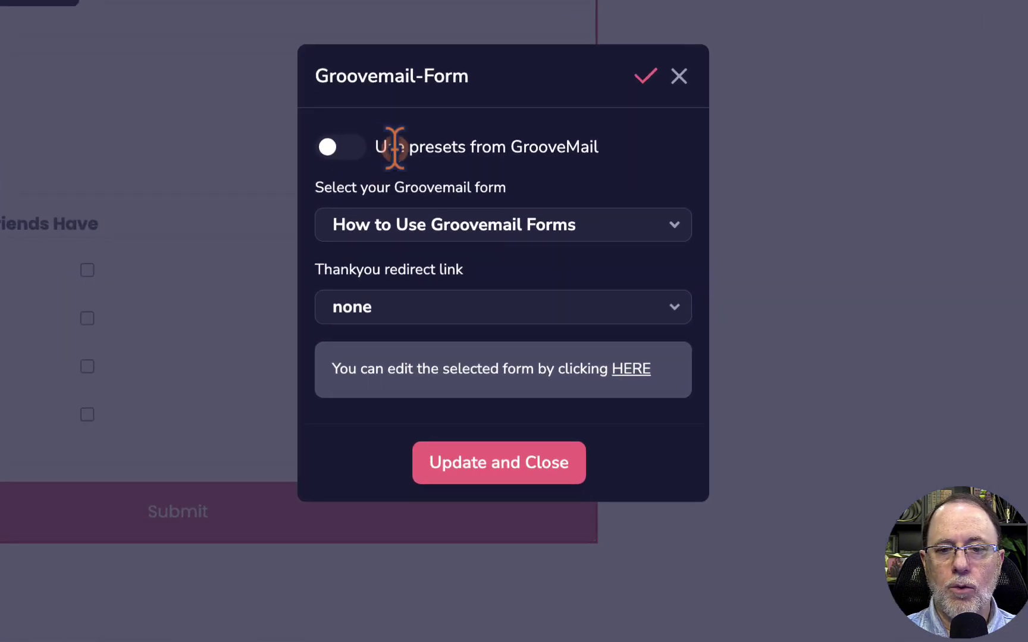
{"action": "left_click_drag", "start_coordinate": [386, 145], "coordinate": [539, 148]}
{"action": "left_click", "coordinate": [425, 324]}
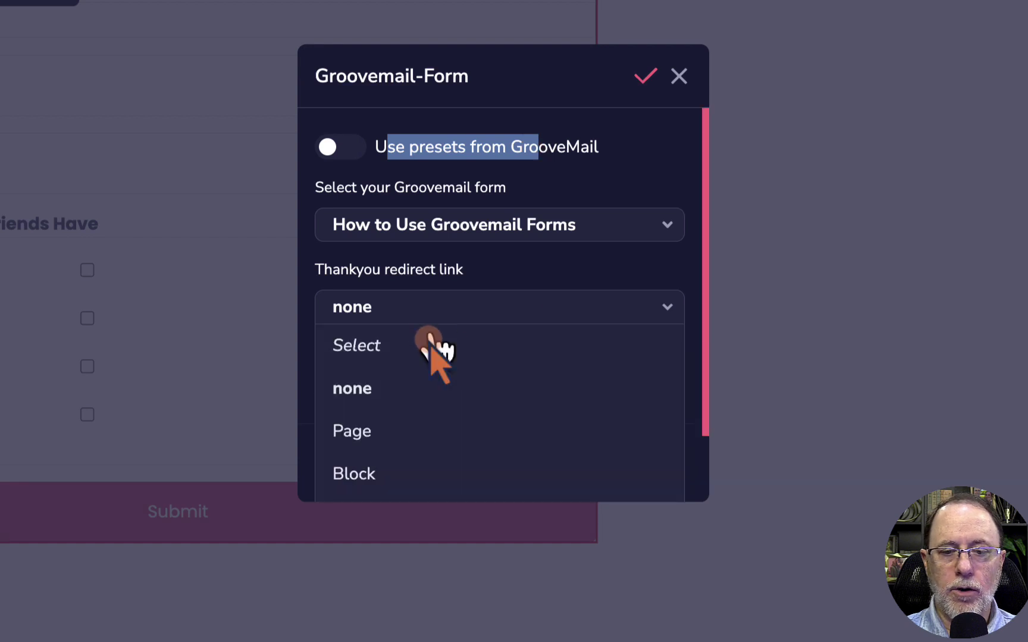
{"action": "left_click", "coordinate": [400, 431]}
{"action": "left_click", "coordinate": [404, 348]}
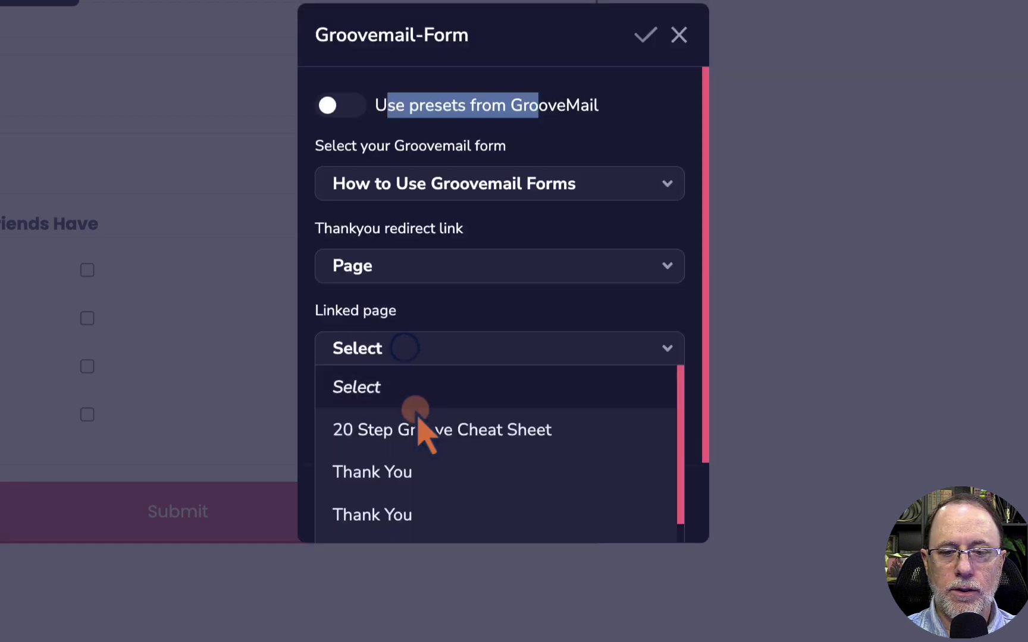
{"action": "left_click", "coordinate": [410, 431]}
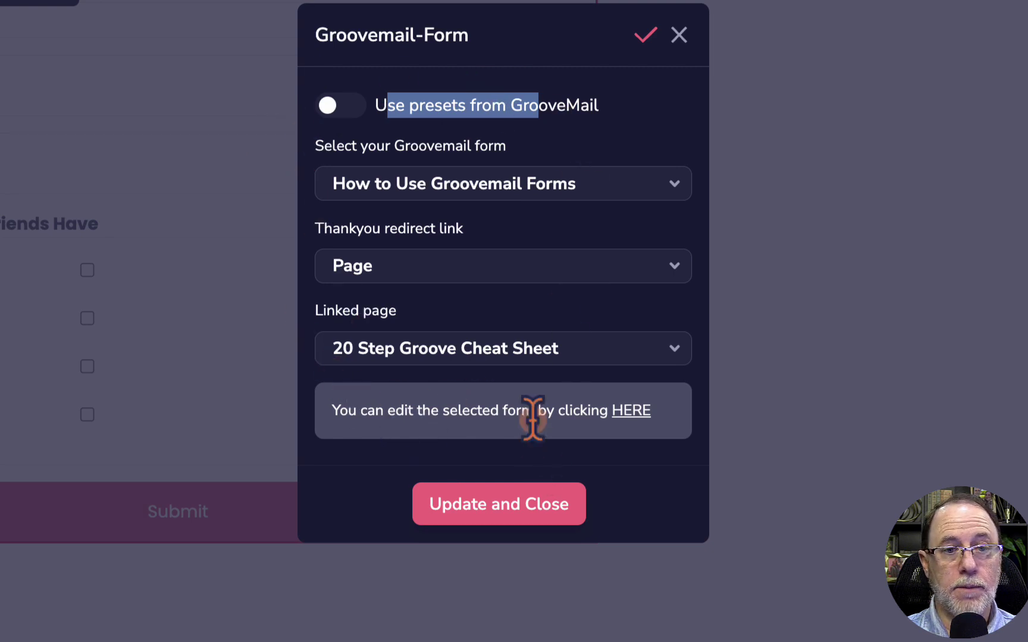
{"action": "left_click", "coordinate": [515, 499]}
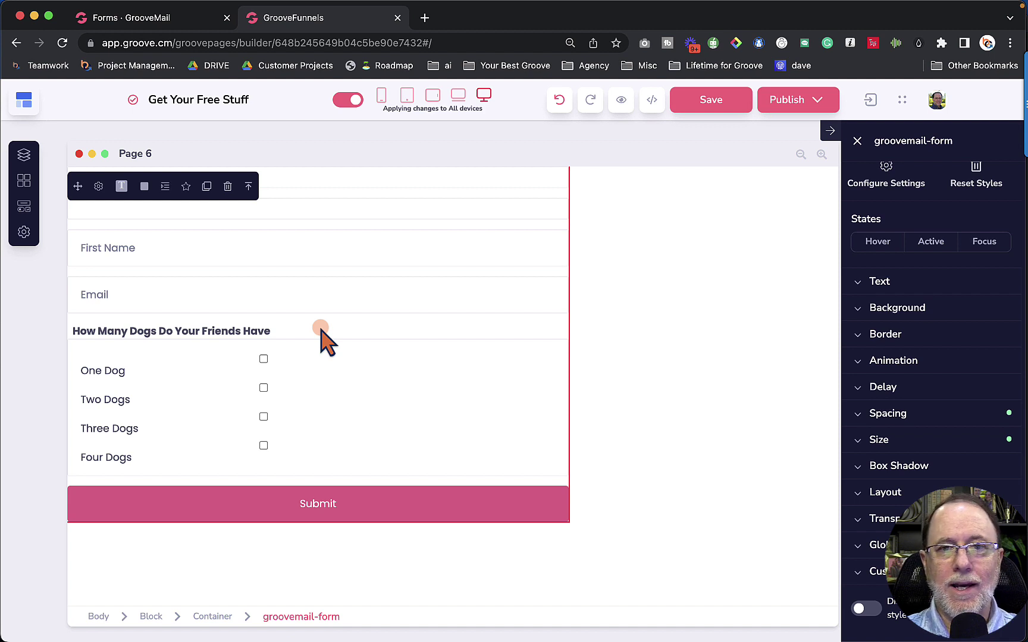
Turn the use of GrooveMail presets back on in the form element's settings
{"action": "left_click", "coordinate": [98, 186]}
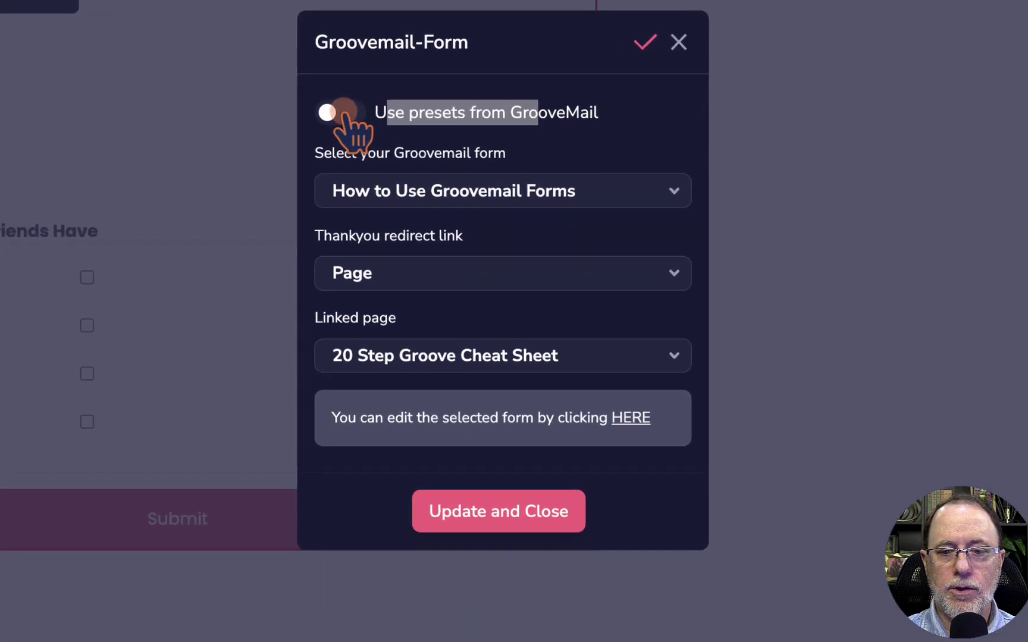
{"action": "left_click", "coordinate": [342, 112]}
{"action": "left_click", "coordinate": [345, 156]}
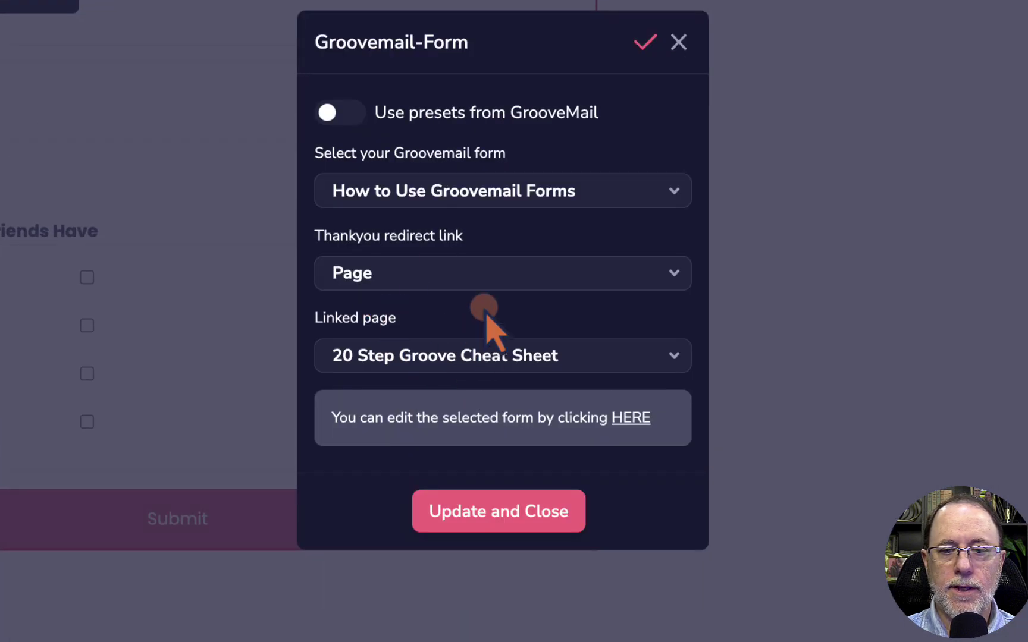
{"action": "left_click", "coordinate": [339, 113]}
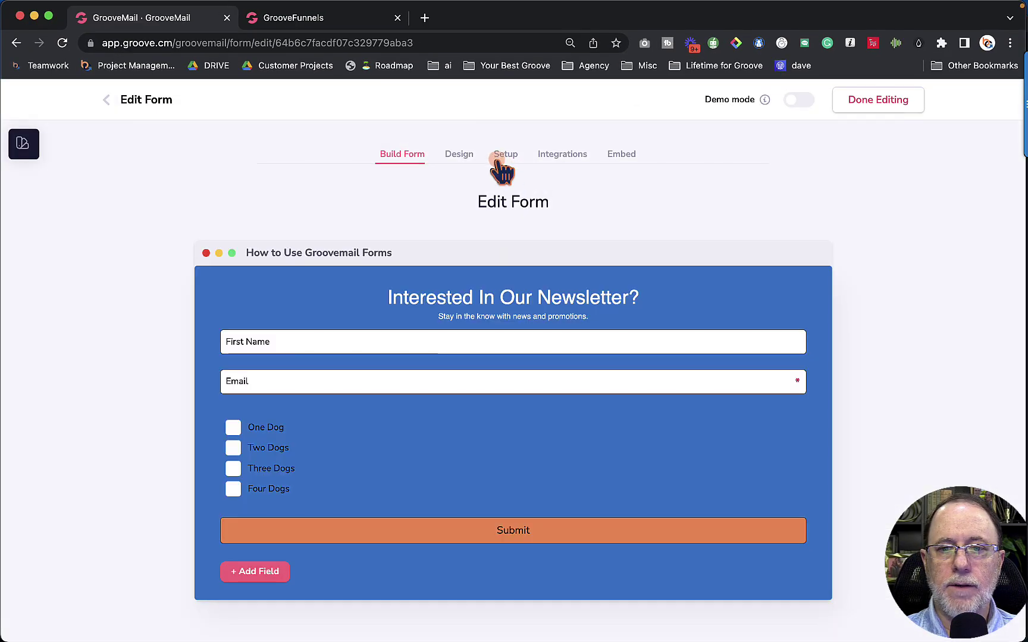
Switch to the GrooveMail form editor and examine the Success Url section with its success page URL in the form's setup
{"action": "left_click", "coordinate": [506, 157]}
{"action": "scroll", "coordinate": [470, 416], "scroll_direction": "down", "scroll_amount": 5}
{"action": "scroll", "coordinate": [473, 463], "scroll_direction": "down", "scroll_amount": 10}
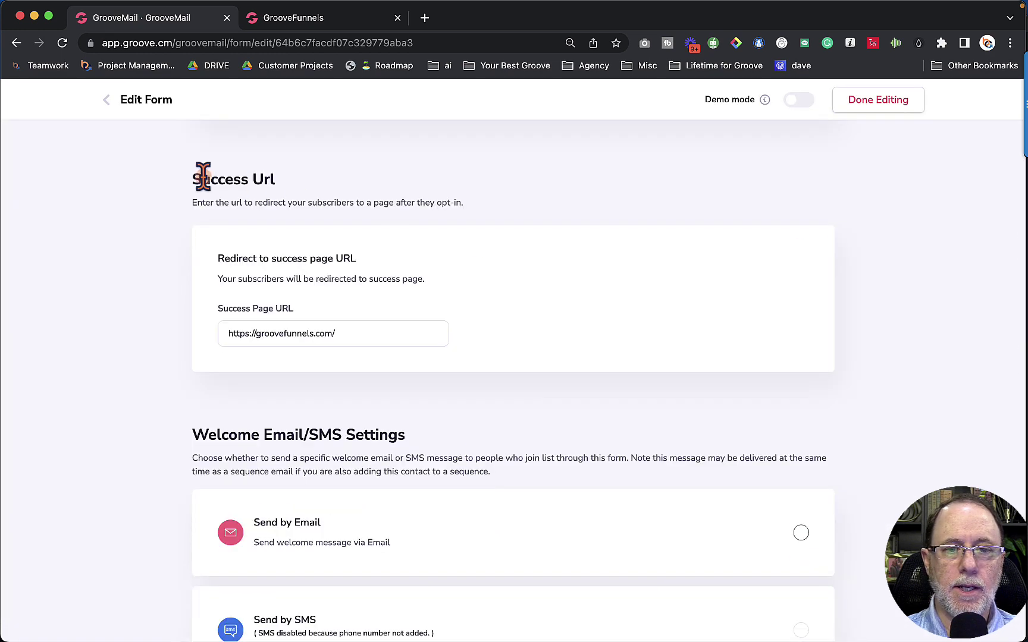
{"action": "left_click_drag", "start_coordinate": [190, 180], "coordinate": [286, 196]}
{"action": "left_click_drag", "start_coordinate": [340, 337], "coordinate": [222, 331]}
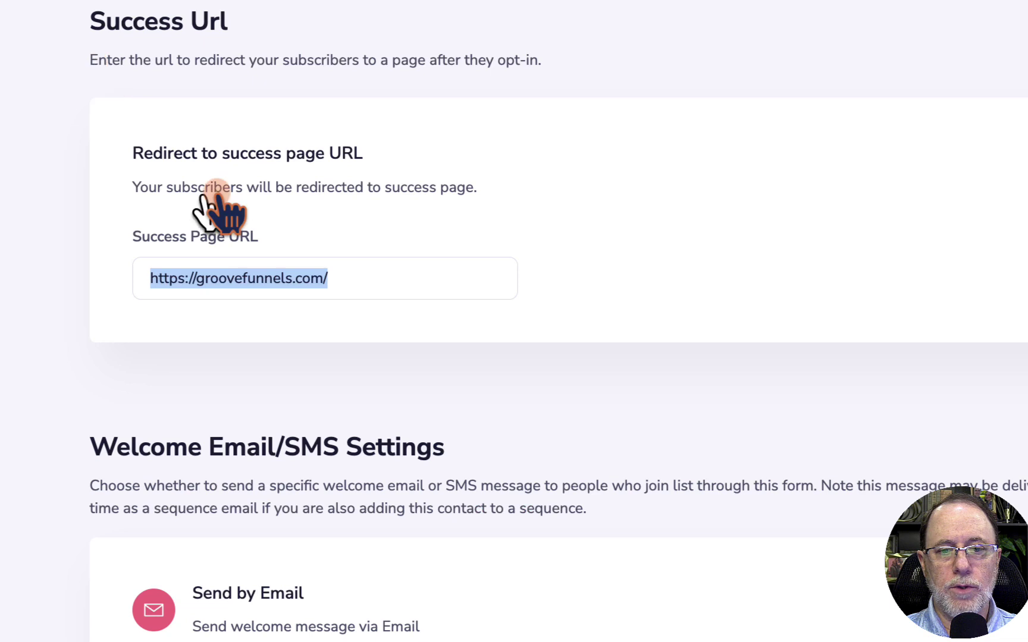
{"action": "left_click", "coordinate": [401, 269]}
{"action": "triple_click", "coordinate": [444, 279]}
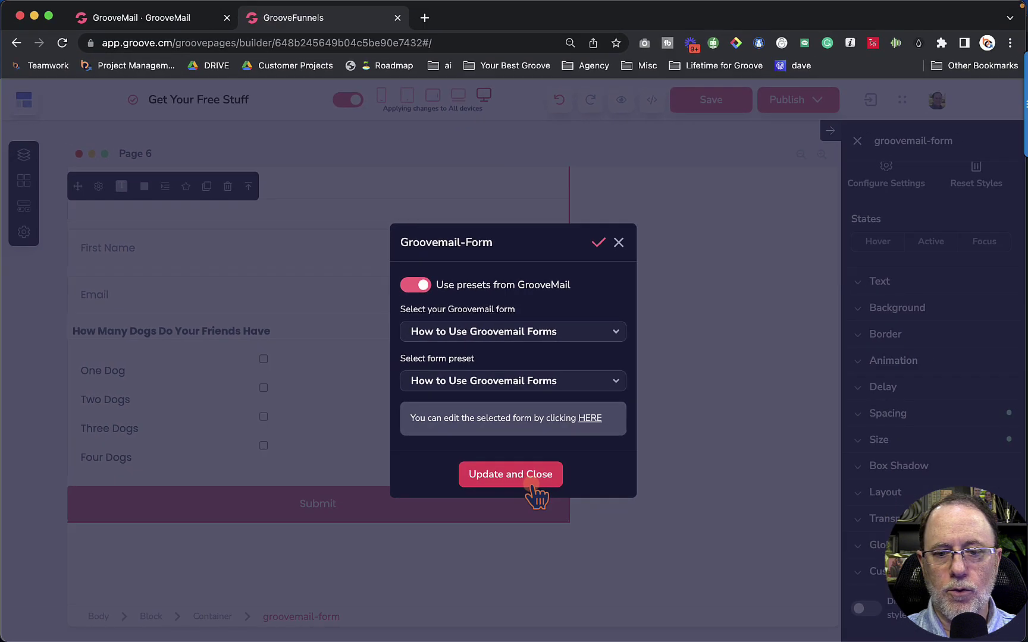
Apply the form element's settings with the How to Use Groovemail Forms preset in GroovePages and select the form on the page
{"action": "left_click", "coordinate": [613, 519]}
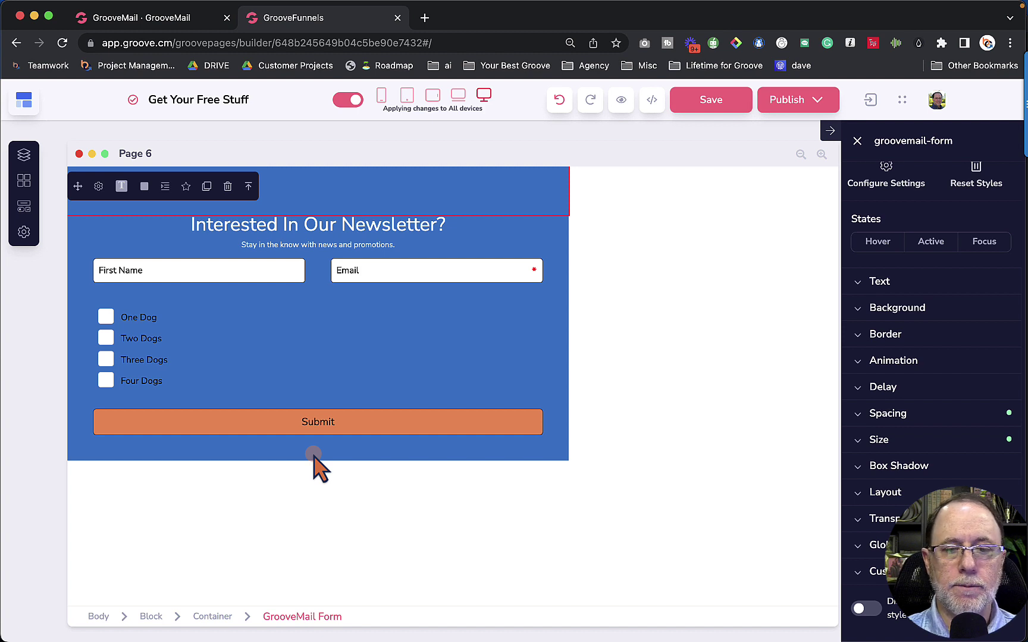
{"action": "left_click", "coordinate": [578, 418]}
{"action": "left_click", "coordinate": [537, 391]}
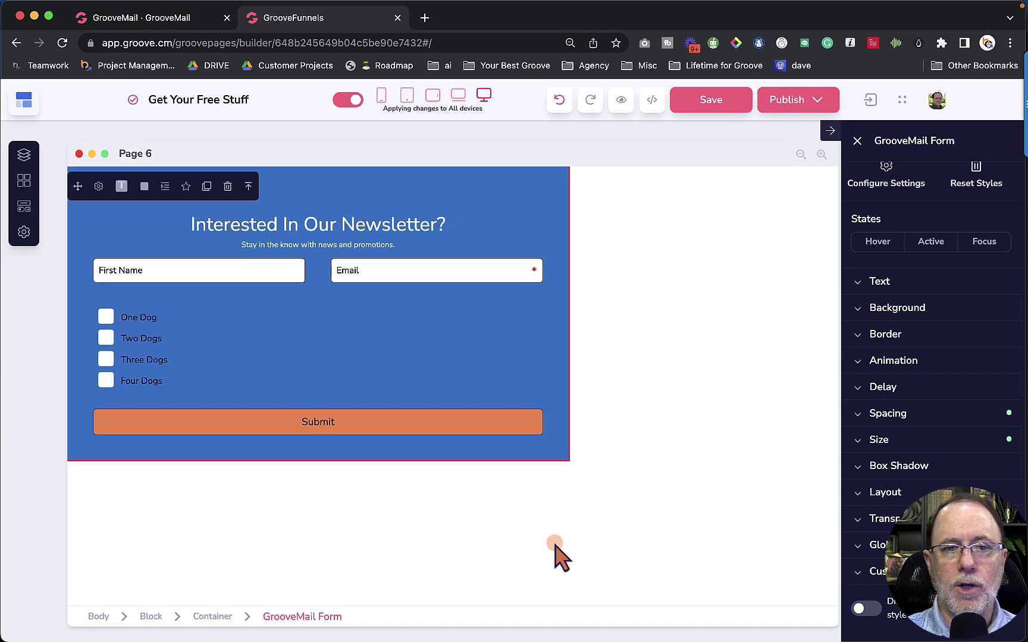
Open the linked GrooveMail form's design for editing through the link in the form element's settings
{"action": "left_click", "coordinate": [98, 186]}
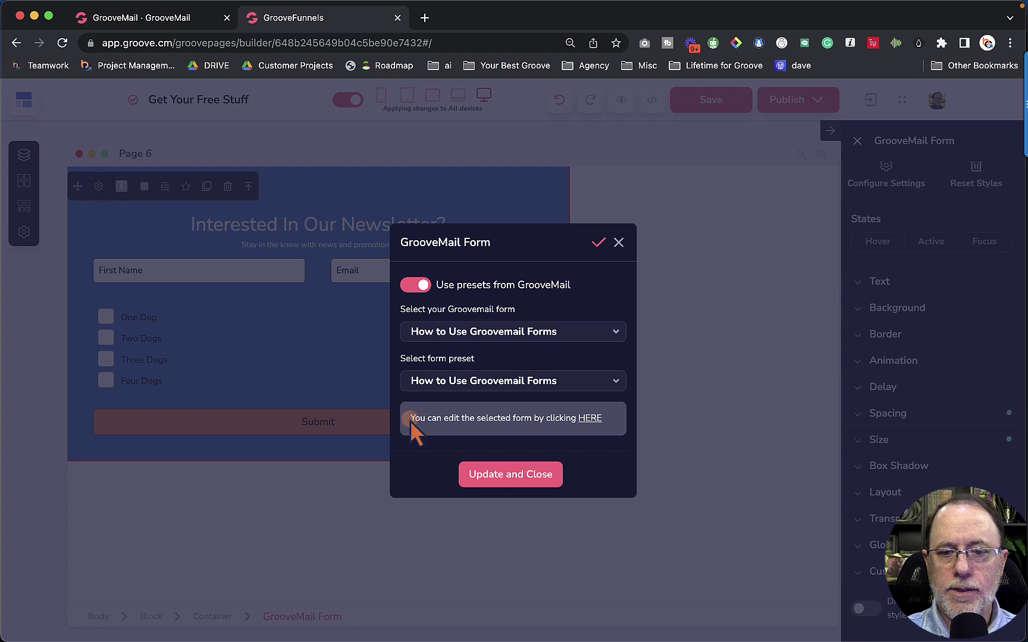
{"action": "left_click_drag", "start_coordinate": [409, 418], "coordinate": [545, 418]}
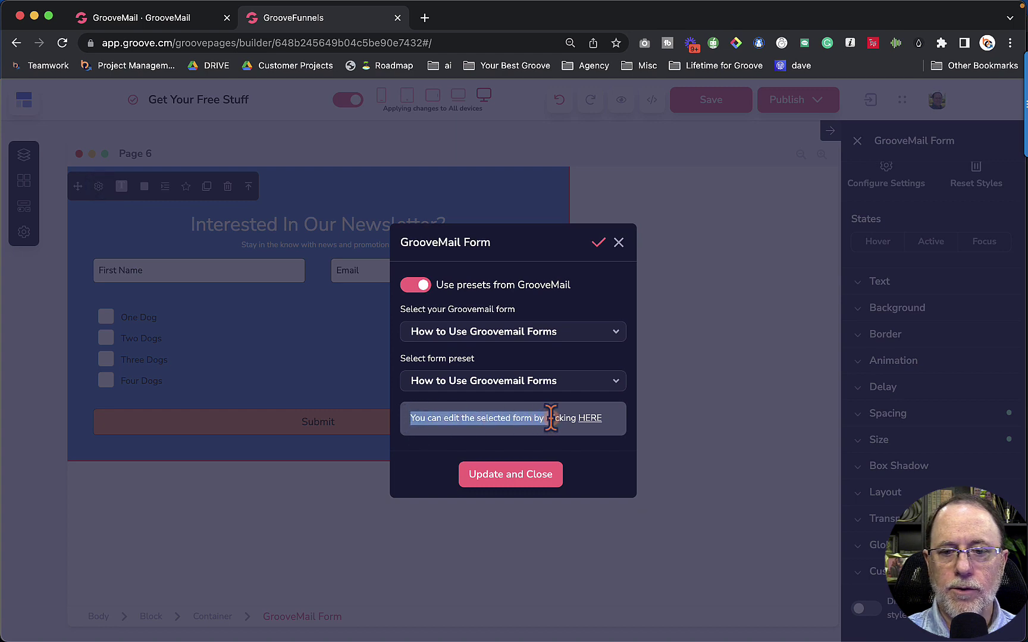
{"action": "left_click", "coordinate": [590, 418]}
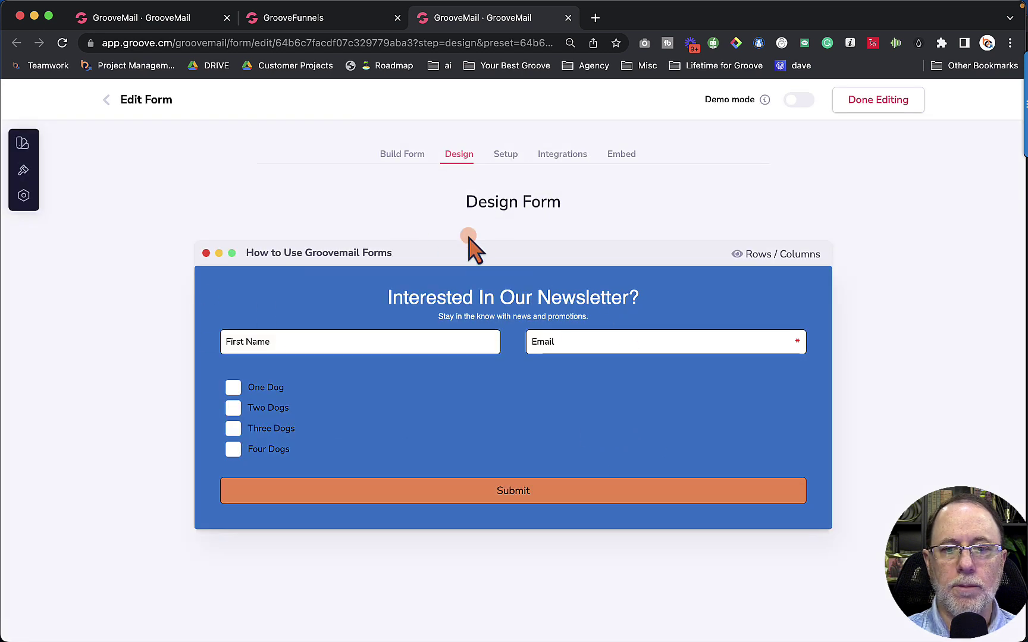
{"action": "left_click_drag", "start_coordinate": [463, 207], "coordinate": [549, 207]}
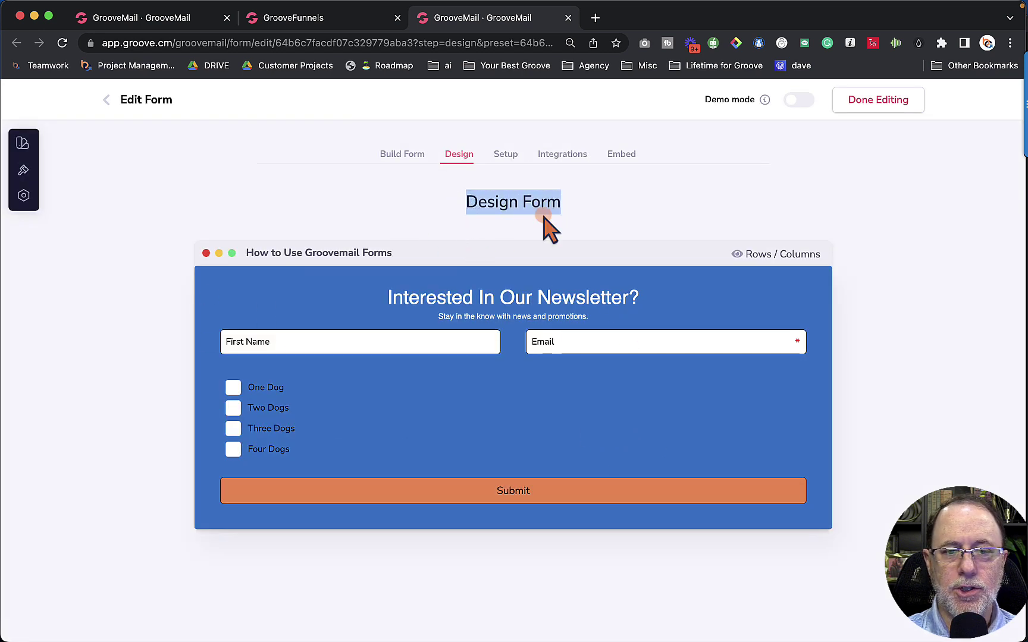
Change the form's background color to the pinkish red from the palette and finish editing the form
{"action": "left_click", "coordinate": [410, 288]}
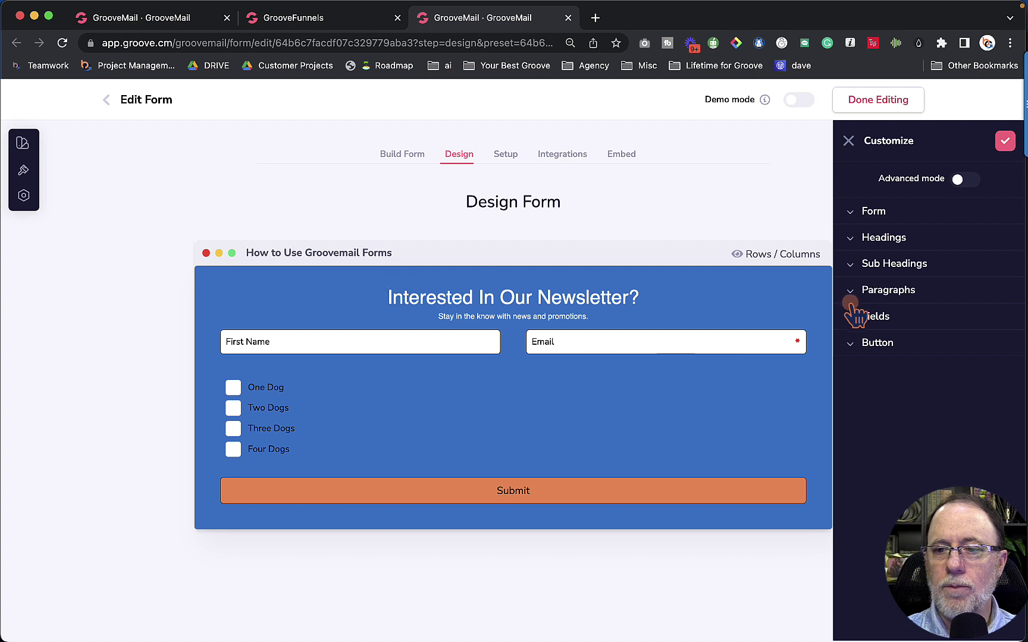
{"action": "left_click", "coordinate": [865, 212]}
{"action": "left_click", "coordinate": [1000, 282]}
{"action": "mouse_move", "coordinate": [935, 364]}
{"action": "left_click", "coordinate": [889, 393]}
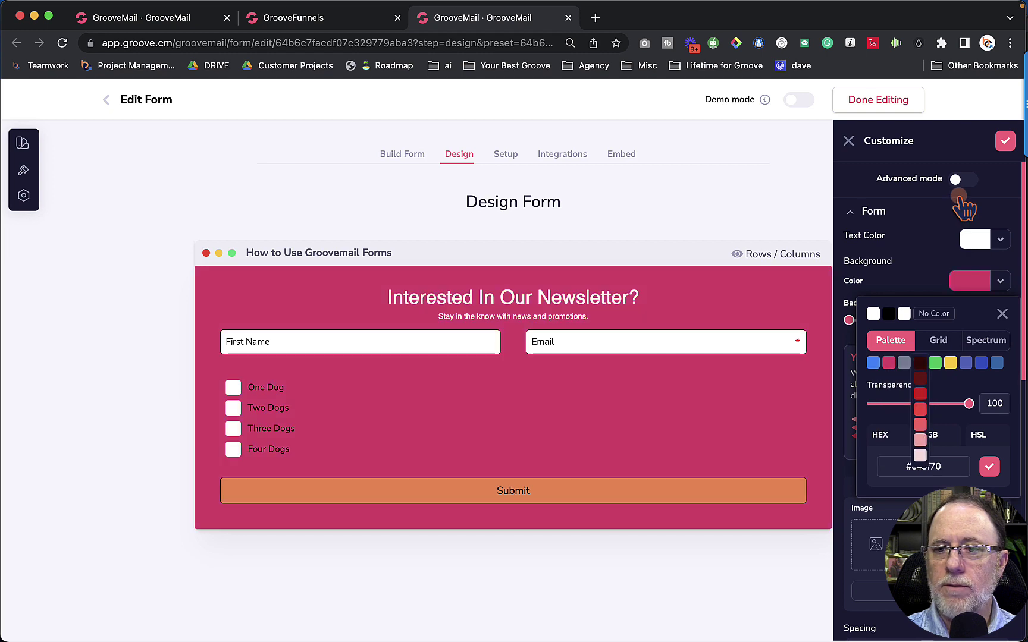
{"action": "left_click", "coordinate": [848, 141]}
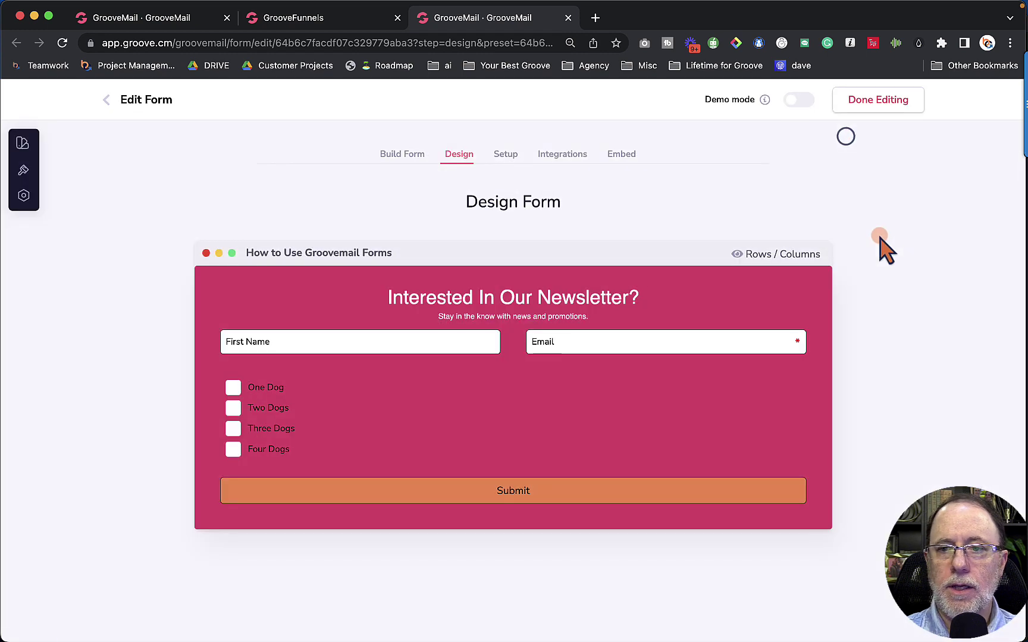
{"action": "left_click", "coordinate": [883, 113]}
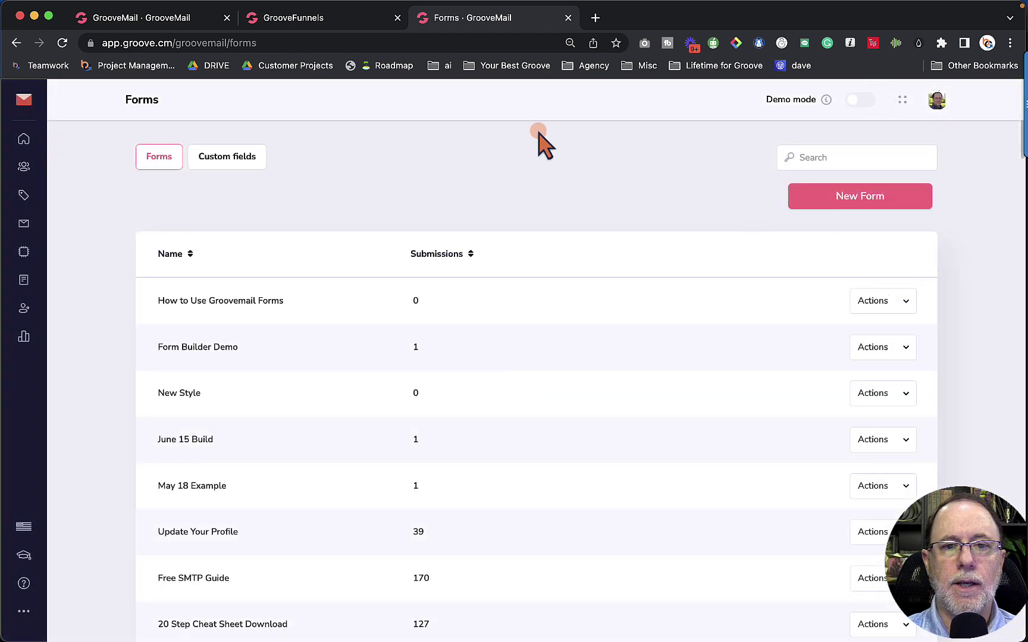
Return to the GroovePages builder and update the form element so it loads the edited form design
{"action": "left_click", "coordinate": [325, 27]}
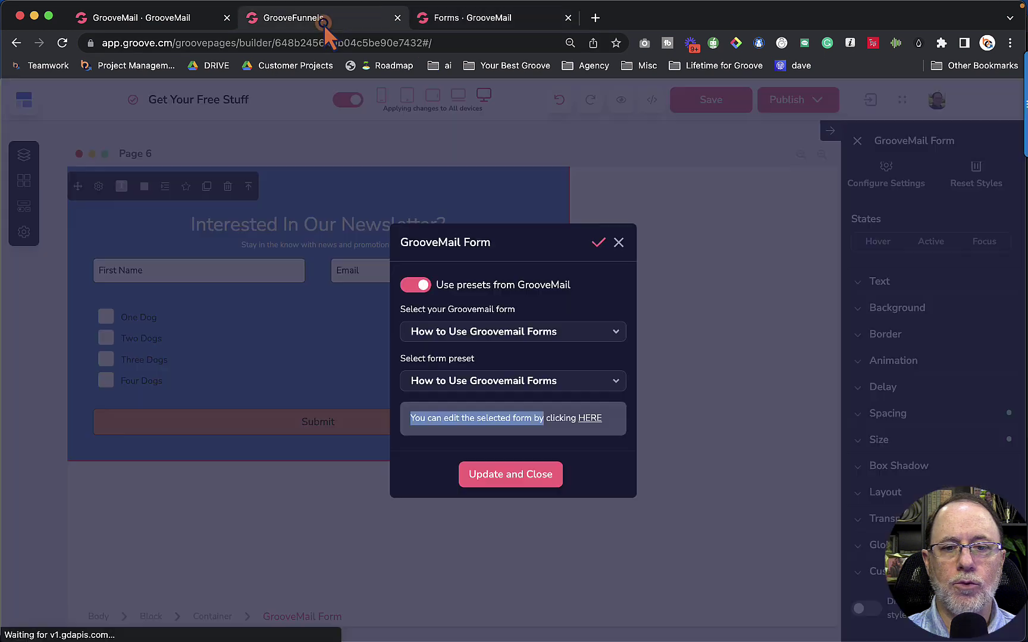
{"action": "left_click", "coordinate": [520, 472]}
{"action": "left_click", "coordinate": [331, 461]}
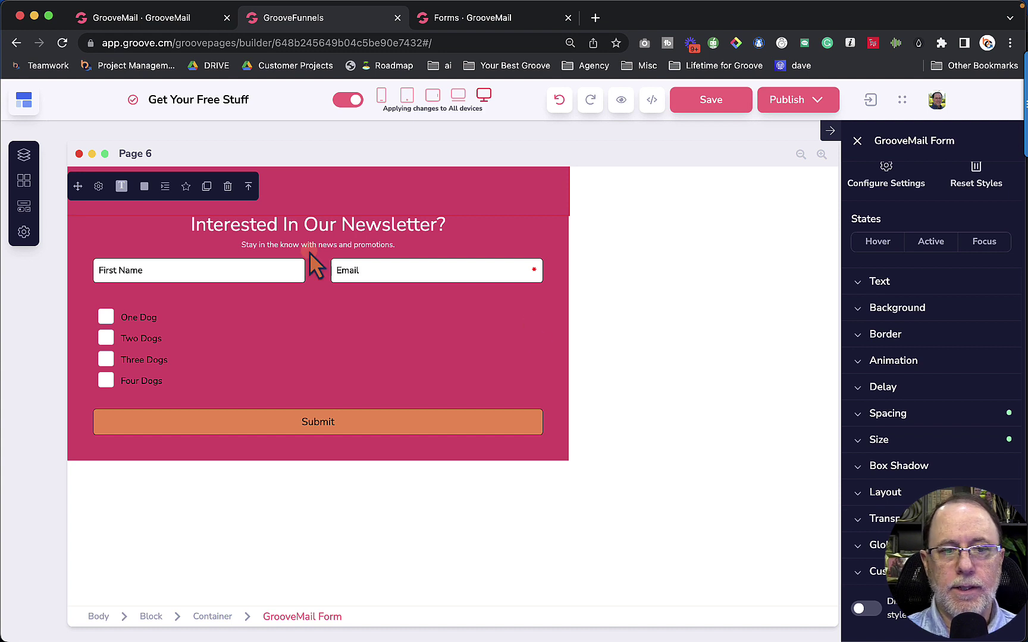
{"action": "left_click", "coordinate": [545, 470]}
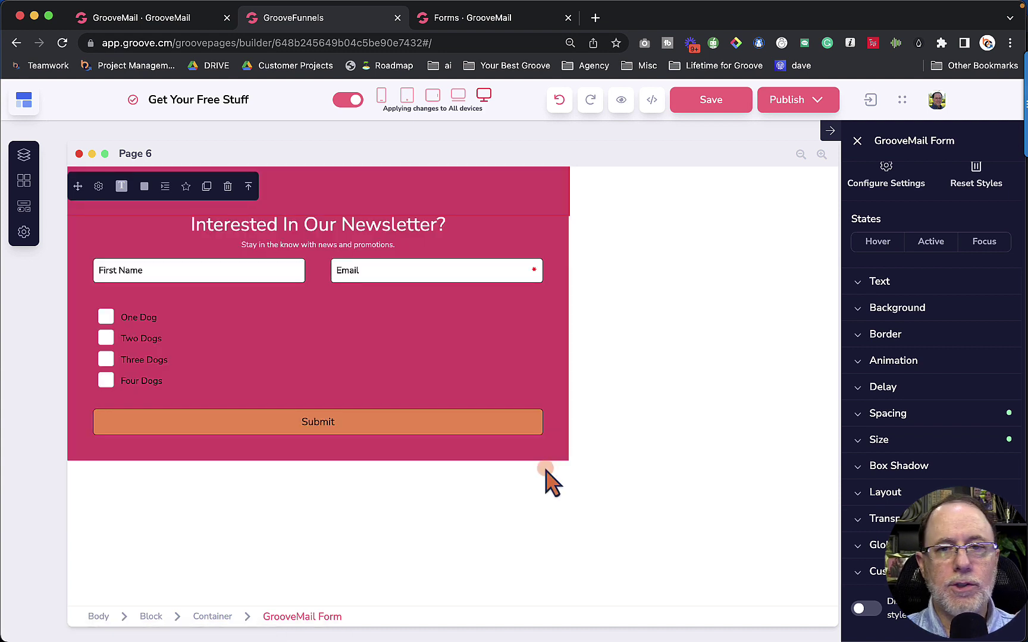